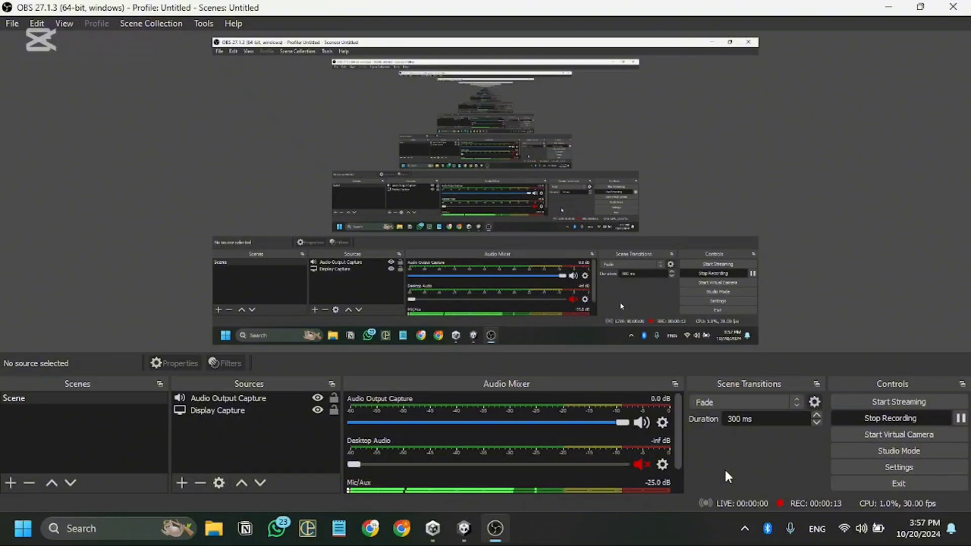
Switch to the Unity editor and delete the existing Canvas from SampleScene
{"action": "key", "text": "alt+Tab"}
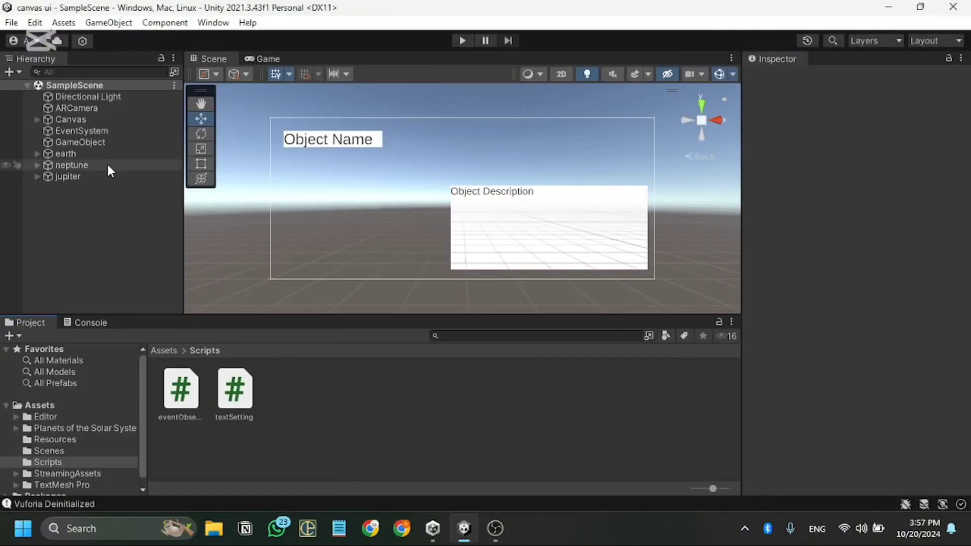
{"action": "left_click", "coordinate": [116, 121]}
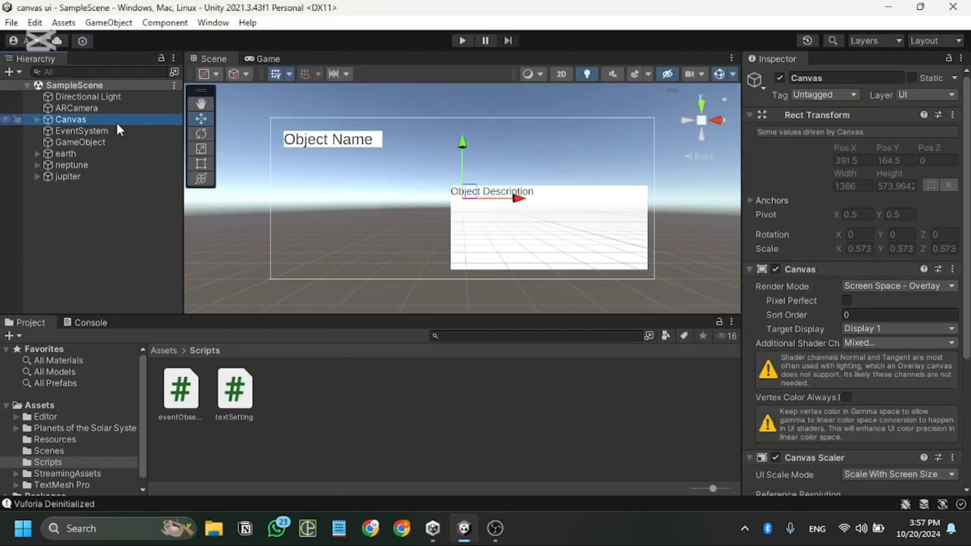
{"action": "key", "text": "Delete"}
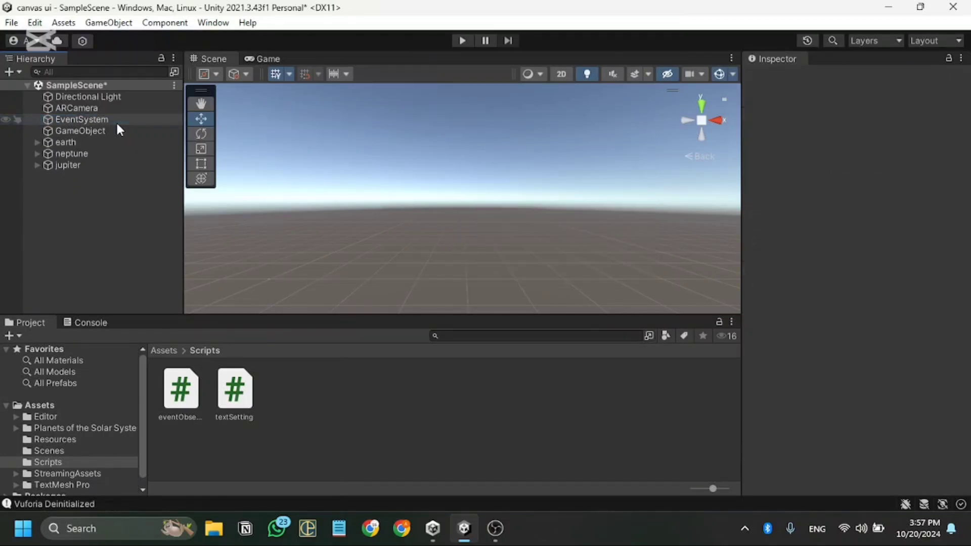
Add a new UI Canvas to the root of SampleScene
{"action": "right_click", "coordinate": [87, 211]}
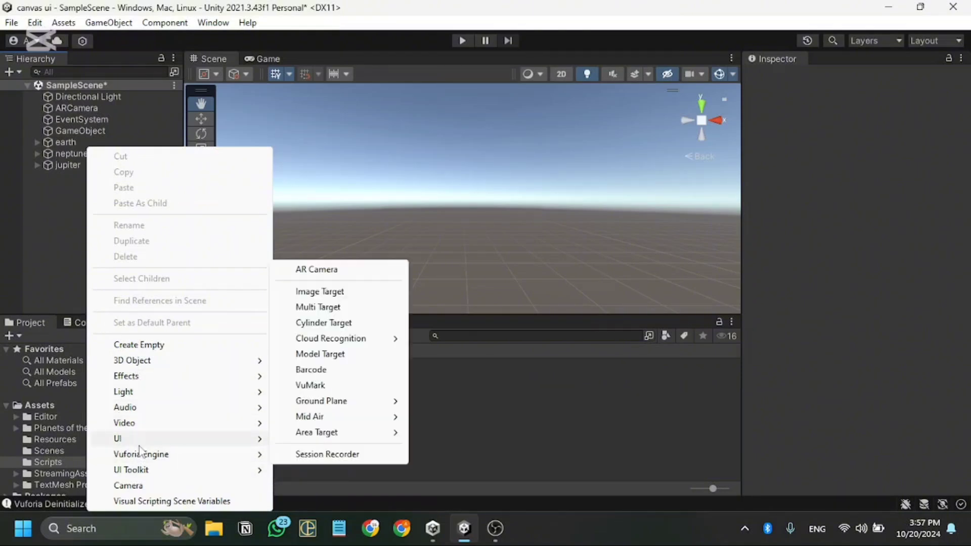
{"action": "mouse_move", "coordinate": [139, 440]}
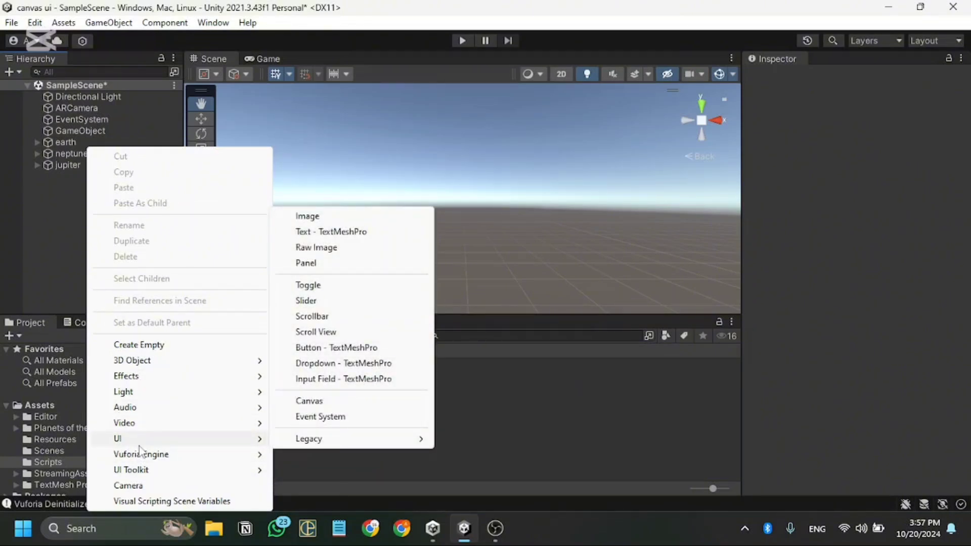
{"action": "left_click", "coordinate": [344, 401]}
Set the Canvas Scaler to Scale With Screen Size with a reference resolution of 1366 by 768
{"action": "scroll", "coordinate": [829, 328], "scroll_direction": "down", "scroll_amount": 3}
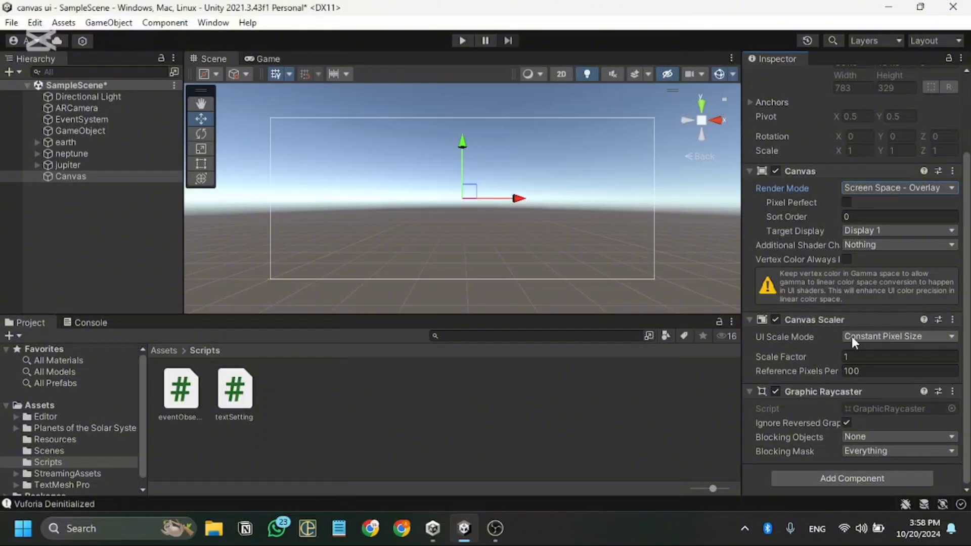
{"action": "left_click", "coordinate": [902, 338]}
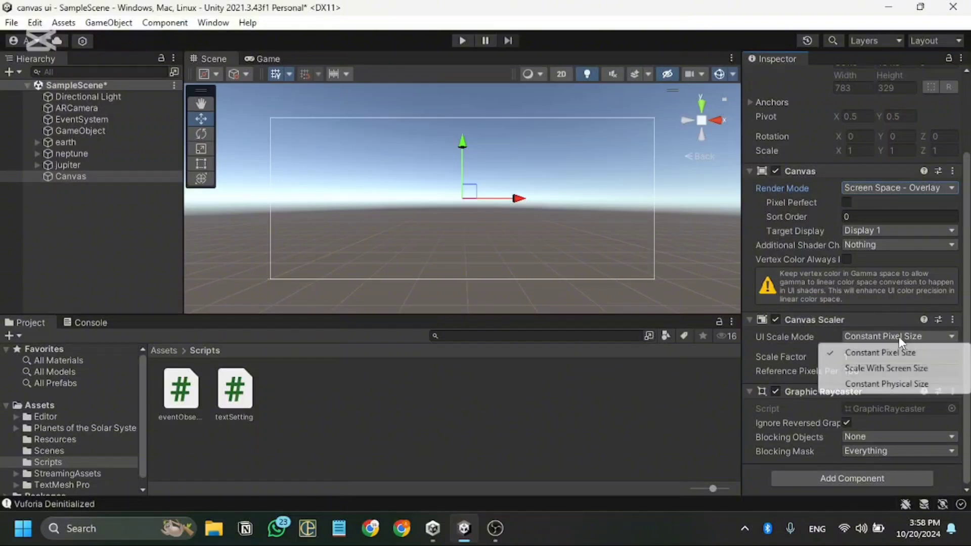
{"action": "left_click", "coordinate": [859, 370]}
{"action": "left_click", "coordinate": [797, 372]}
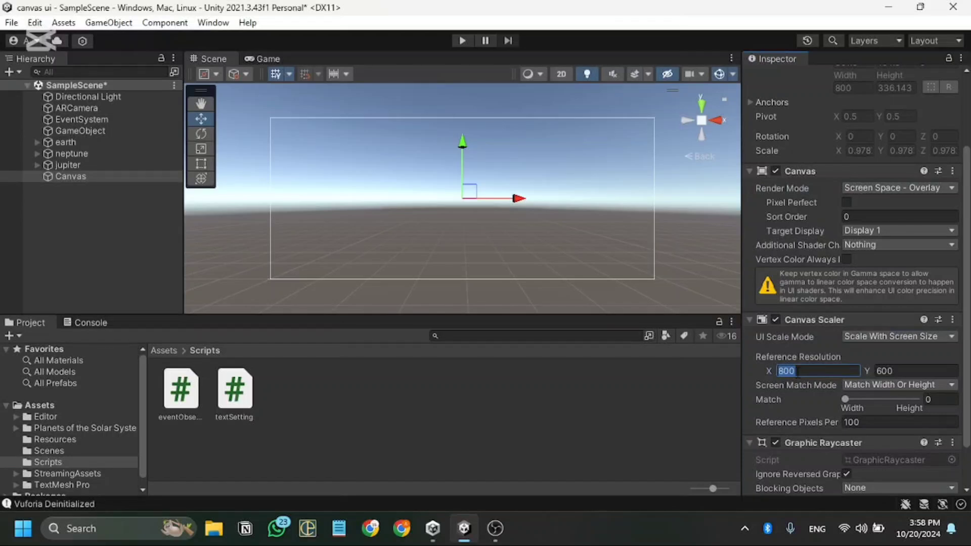
{"action": "key", "text": "BackSpace"}
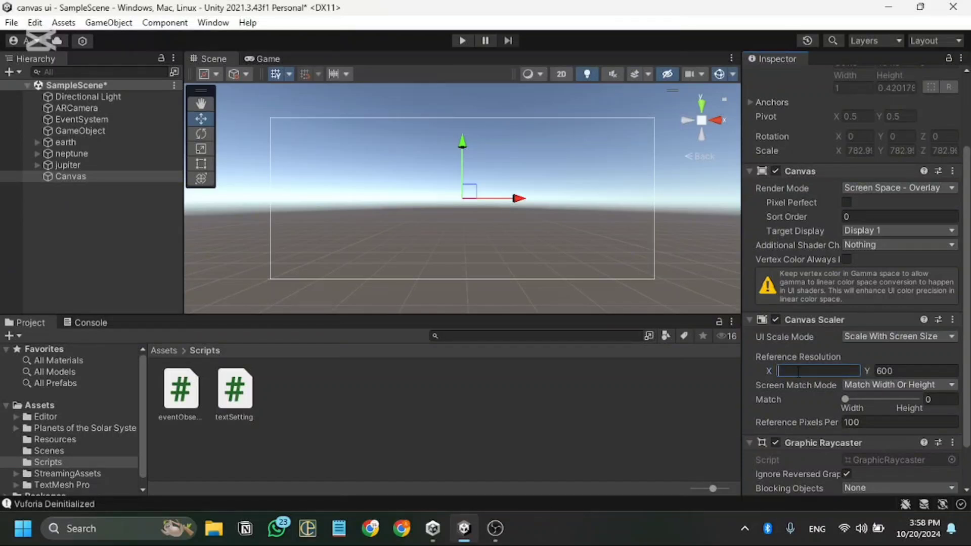
{"action": "type", "text": "1366"}
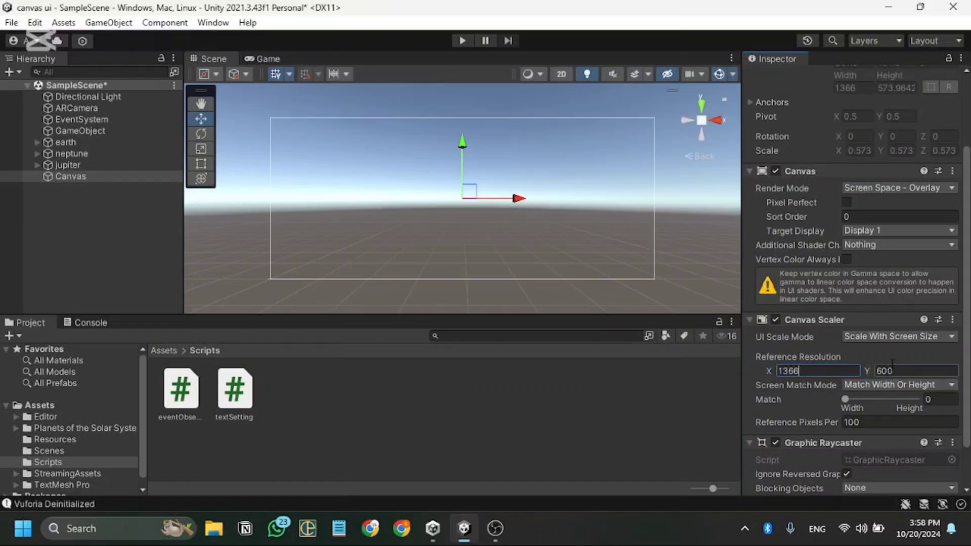
{"action": "left_click", "coordinate": [904, 372]}
{"action": "type", "text": "768"}
Add a UI Image as a child of the Canvas
{"action": "left_click", "coordinate": [96, 179]}
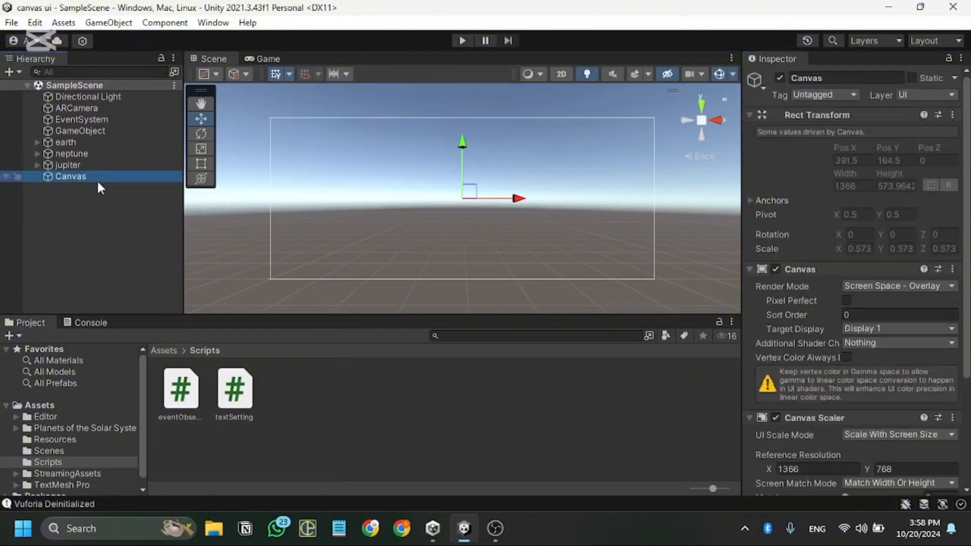
{"action": "right_click", "coordinate": [102, 174]}
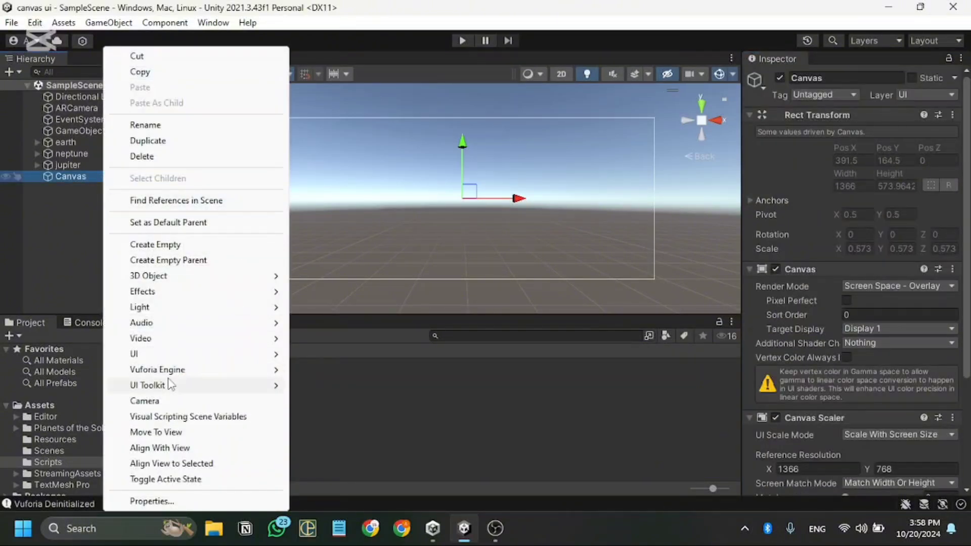
{"action": "mouse_move", "coordinate": [196, 308]}
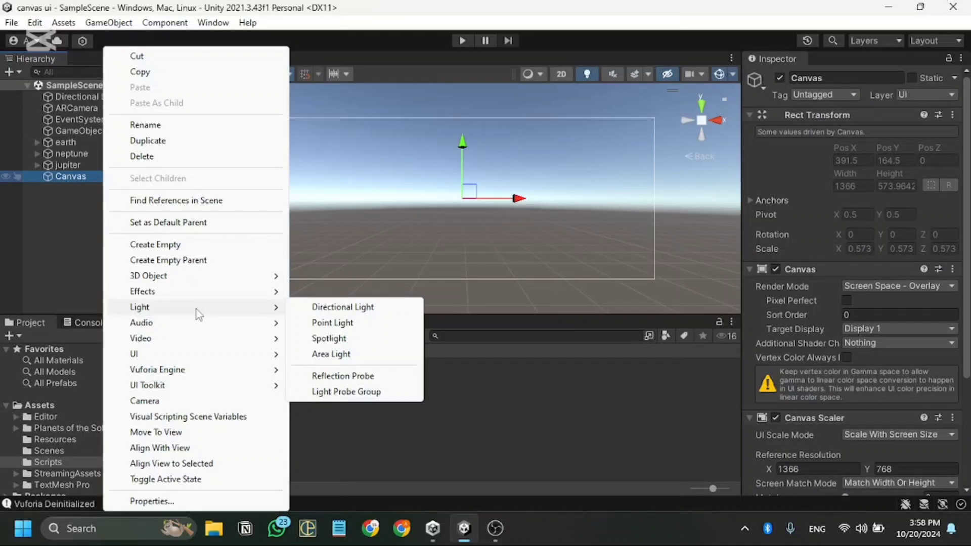
{"action": "mouse_move", "coordinate": [177, 362]}
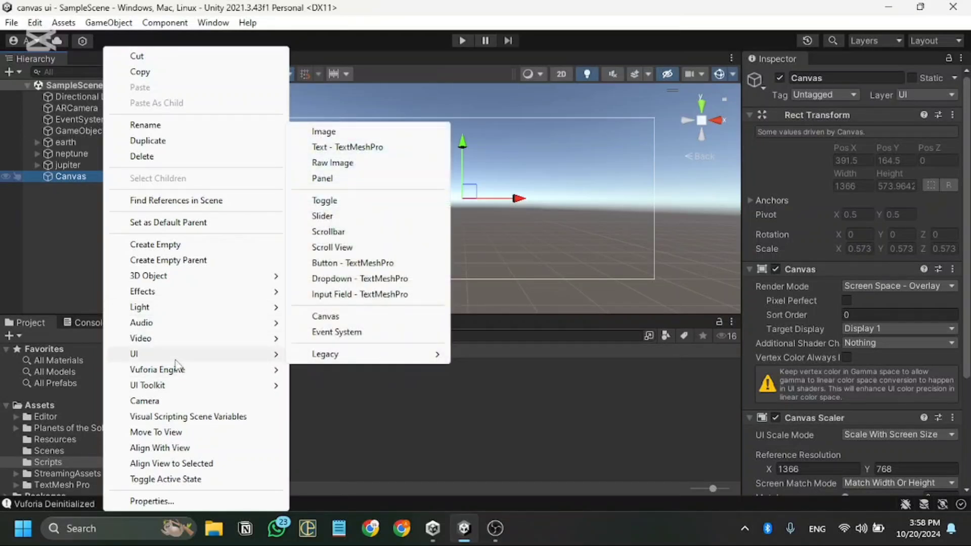
{"action": "left_click", "coordinate": [332, 134]}
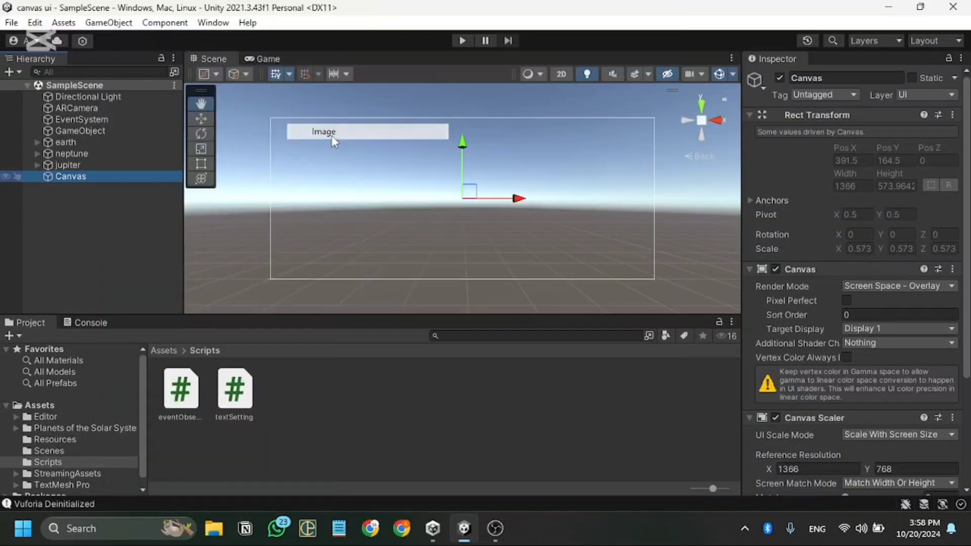
Resize the Image to a width of 350 and a height of 60
{"action": "scroll", "coordinate": [456, 197], "scroll_direction": "up", "scroll_amount": 2}
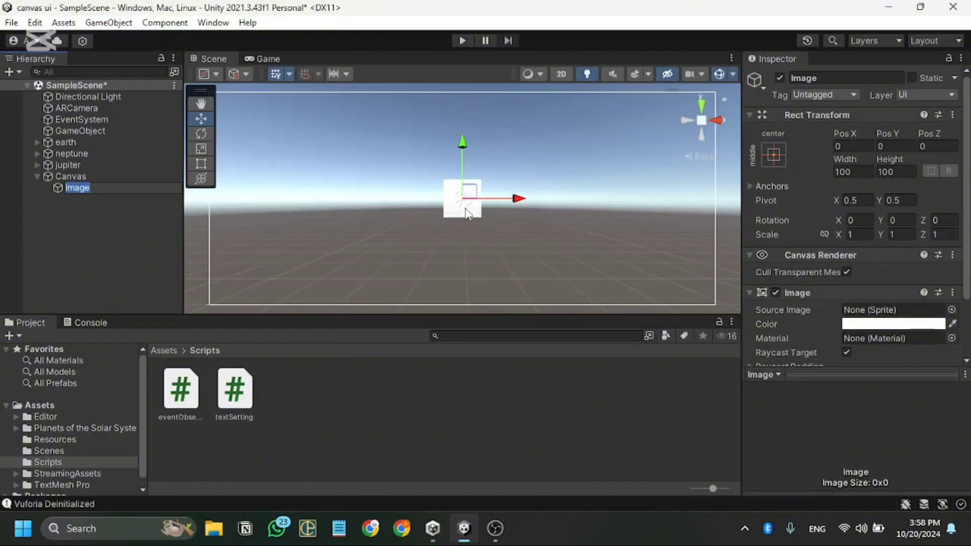
{"action": "left_click", "coordinate": [860, 172]}
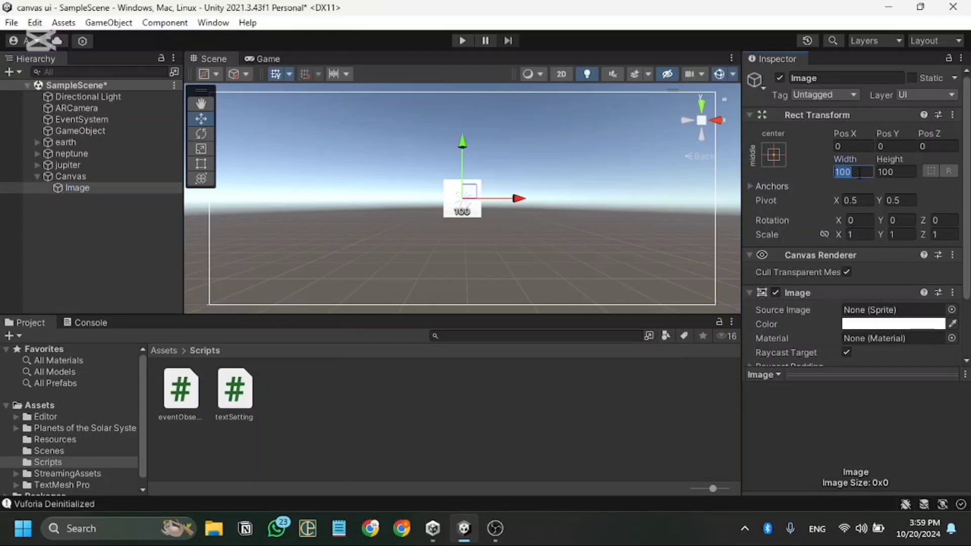
{"action": "type", "text": "350"}
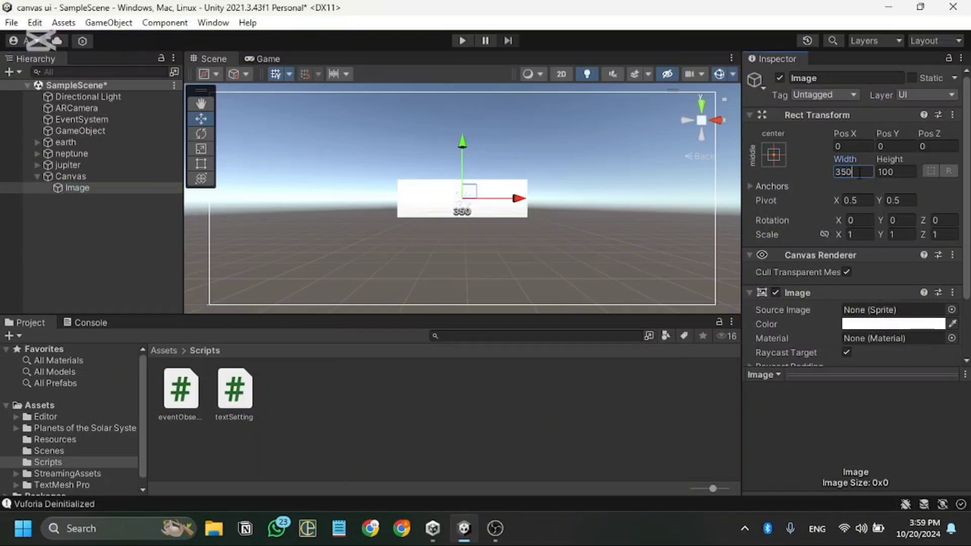
{"action": "key", "text": "Tab"}
{"action": "type", "text": "60"}
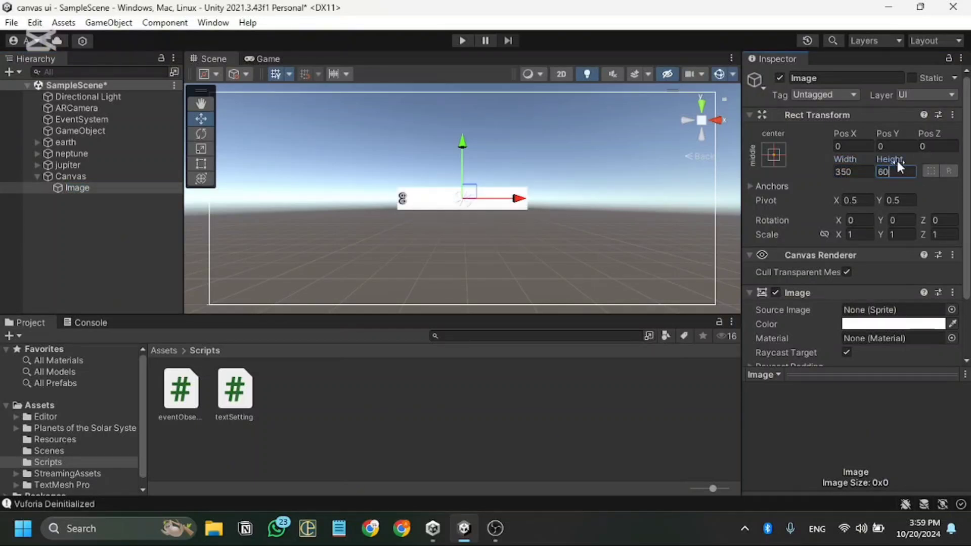
{"action": "left_click", "coordinate": [491, 374]}
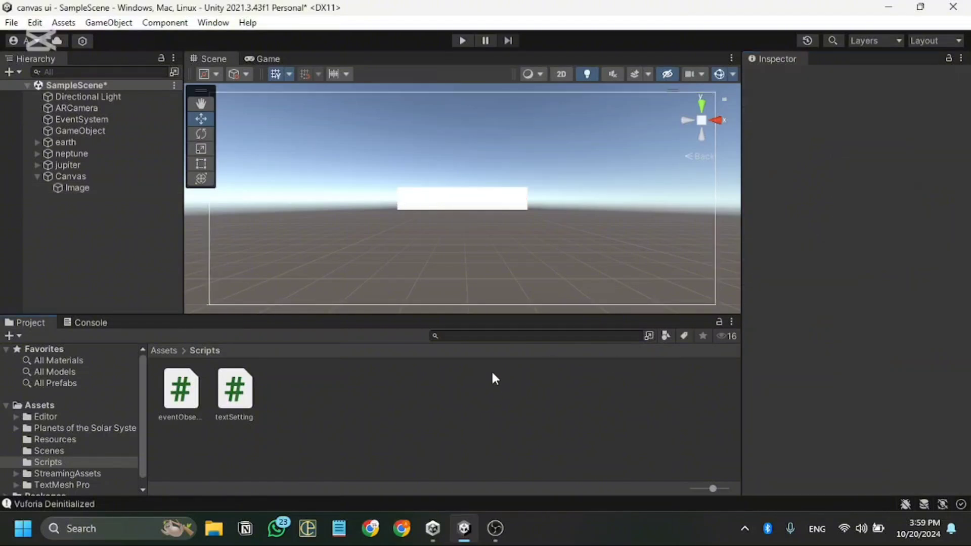
Move the Image into the canvas's upper-left corner, to about X -472, Y 219
{"action": "left_click", "coordinate": [485, 208]}
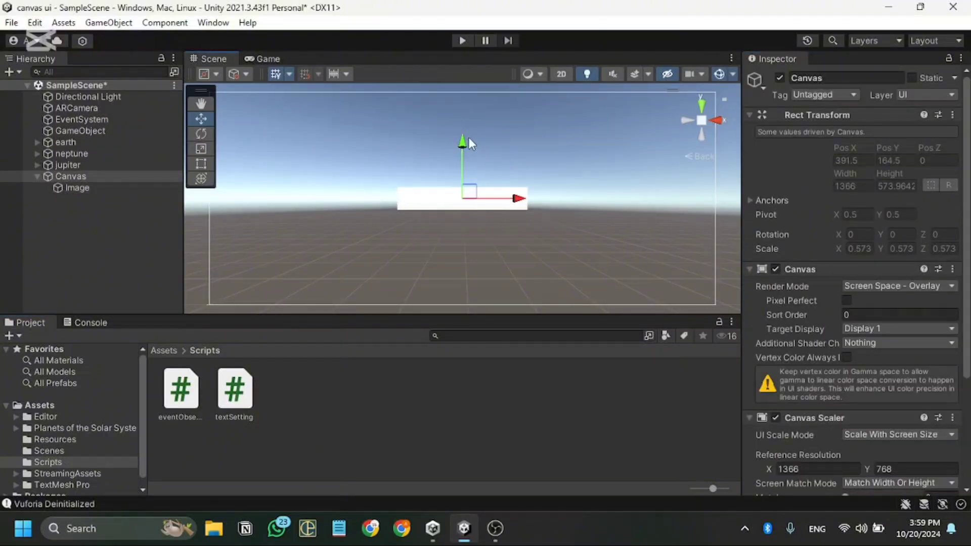
{"action": "left_click", "coordinate": [152, 188]}
{"action": "left_click_drag", "start_coordinate": [468, 162], "coordinate": [471, 82]}
{"action": "left_click_drag", "start_coordinate": [505, 123], "coordinate": [635, 198]}
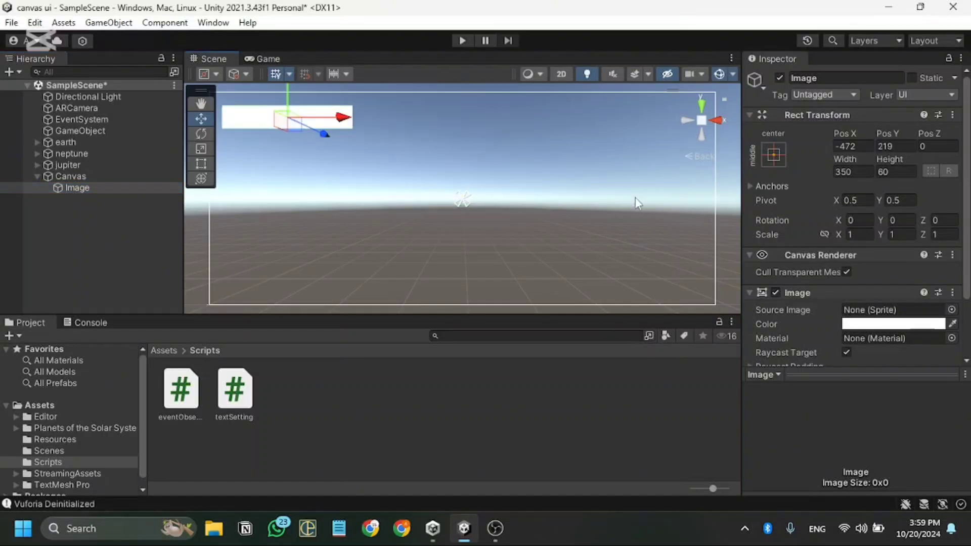
Anchor the Image to the top left of the Canvas using the anchor presets
{"action": "left_click", "coordinate": [773, 153]}
{"action": "left_click", "coordinate": [821, 269]}
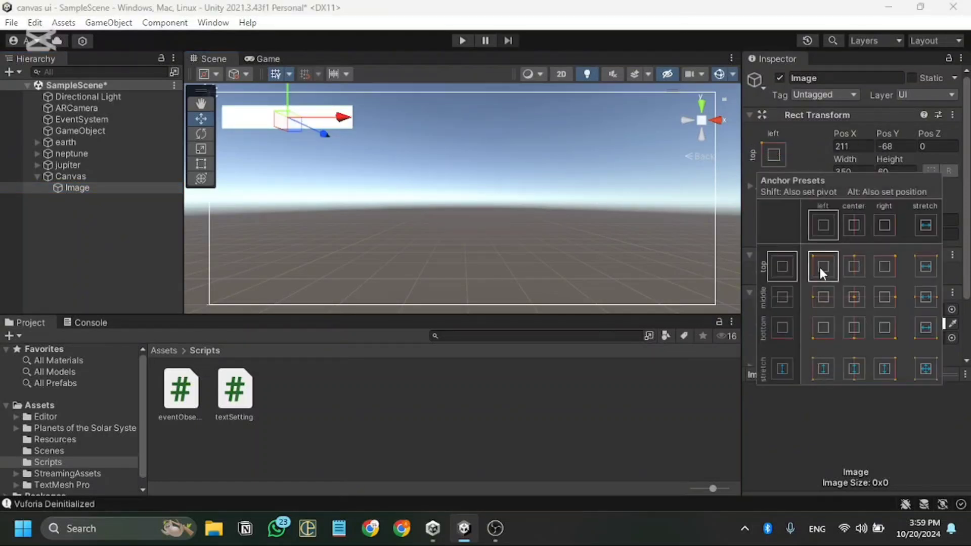
{"action": "left_click", "coordinate": [487, 242]}
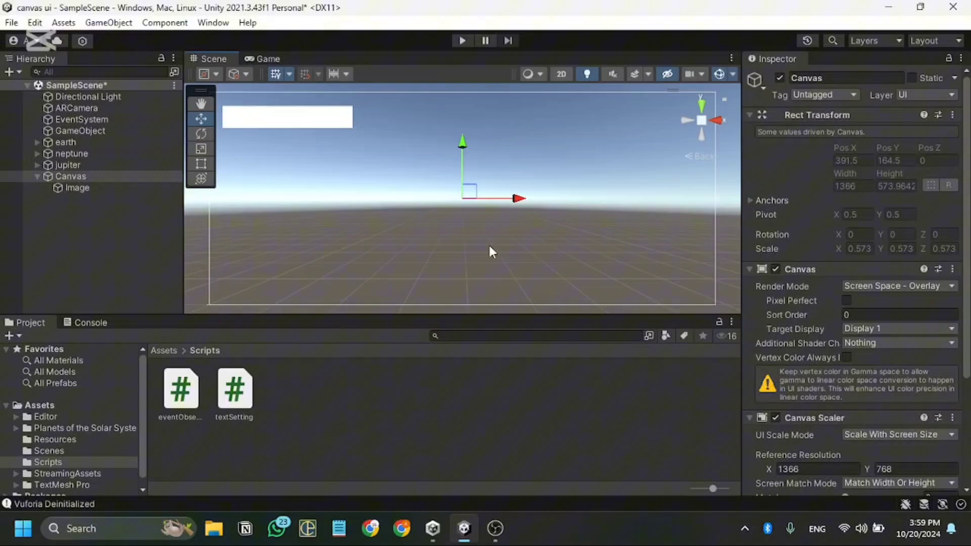
Add a TextMeshPro text element as a child of the Image
{"action": "left_click", "coordinate": [114, 187]}
{"action": "right_click", "coordinate": [115, 190]}
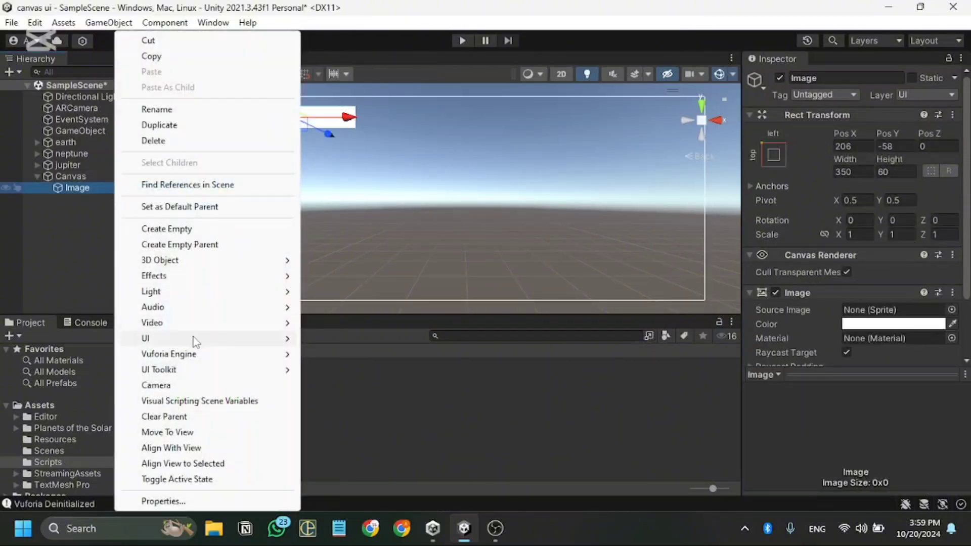
{"action": "mouse_move", "coordinate": [196, 342]}
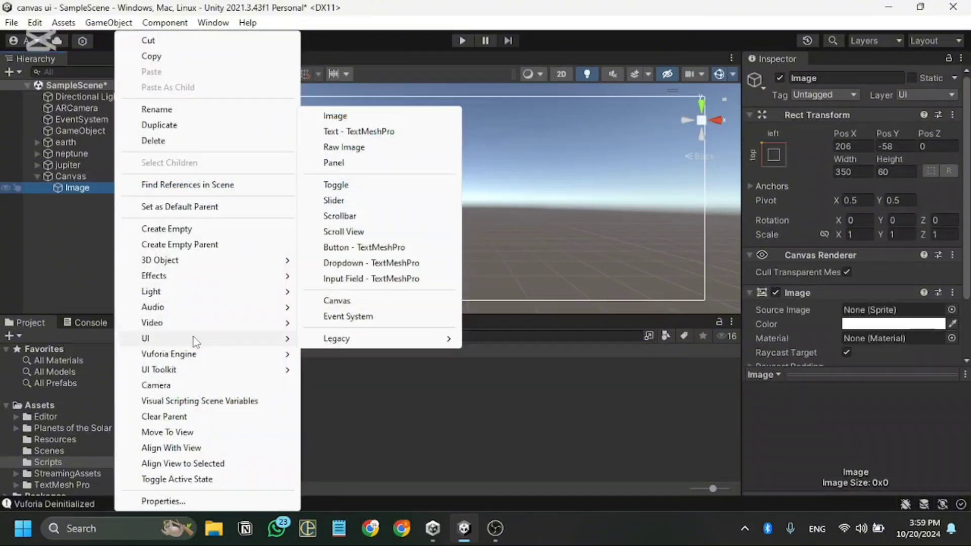
{"action": "left_click", "coordinate": [400, 133]}
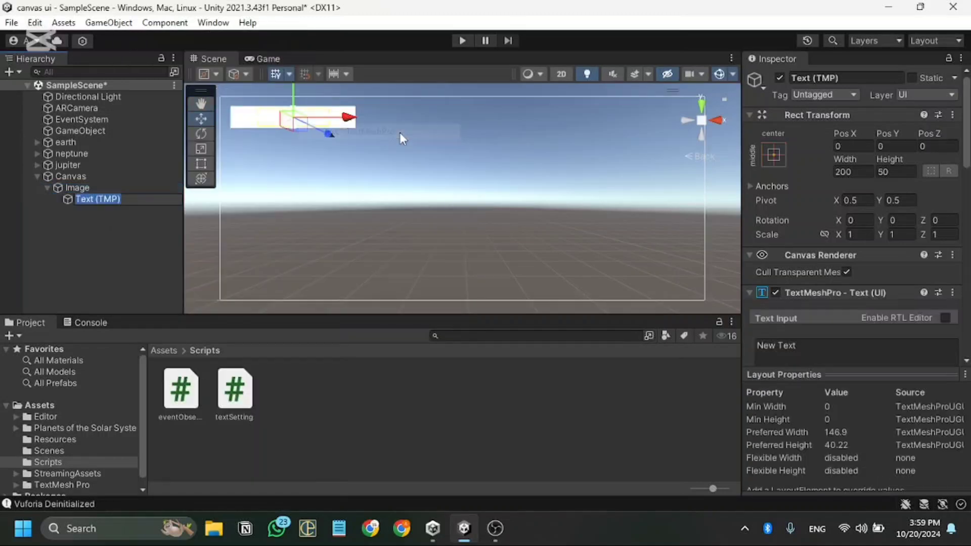
Replace the new text element's default content with "Object Name"
{"action": "left_click", "coordinate": [100, 197]}
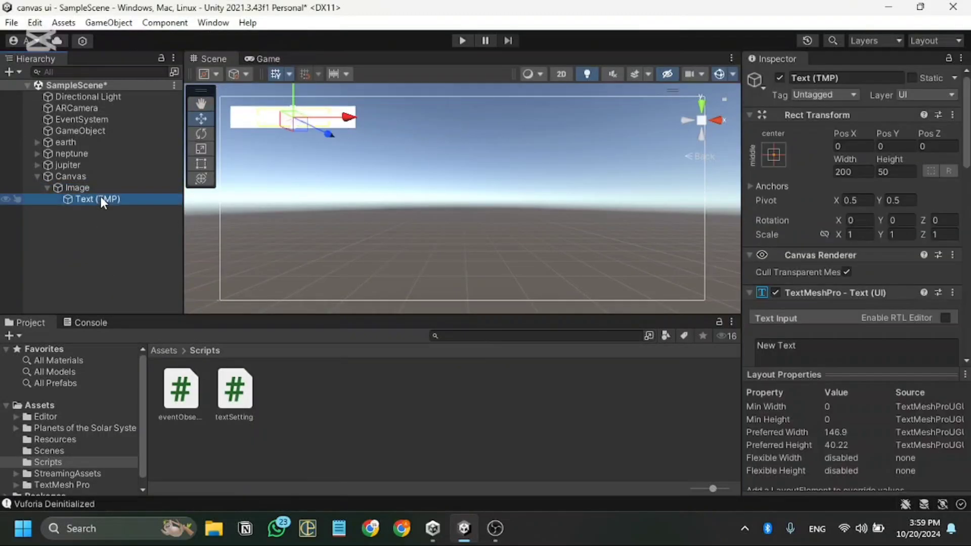
{"action": "scroll", "coordinate": [857, 272], "scroll_direction": "down", "scroll_amount": 3}
{"action": "left_click", "coordinate": [827, 237]}
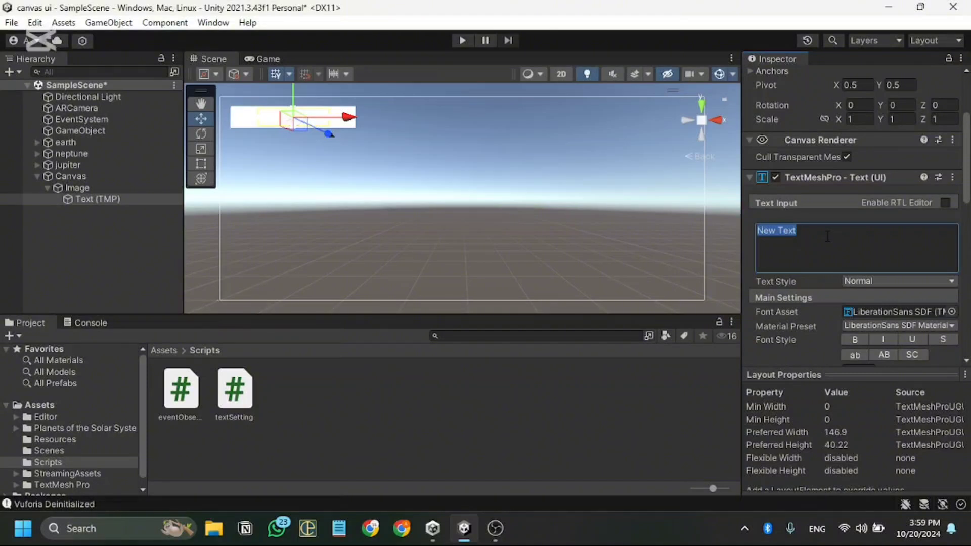
{"action": "type", "text": "Object Nm"}
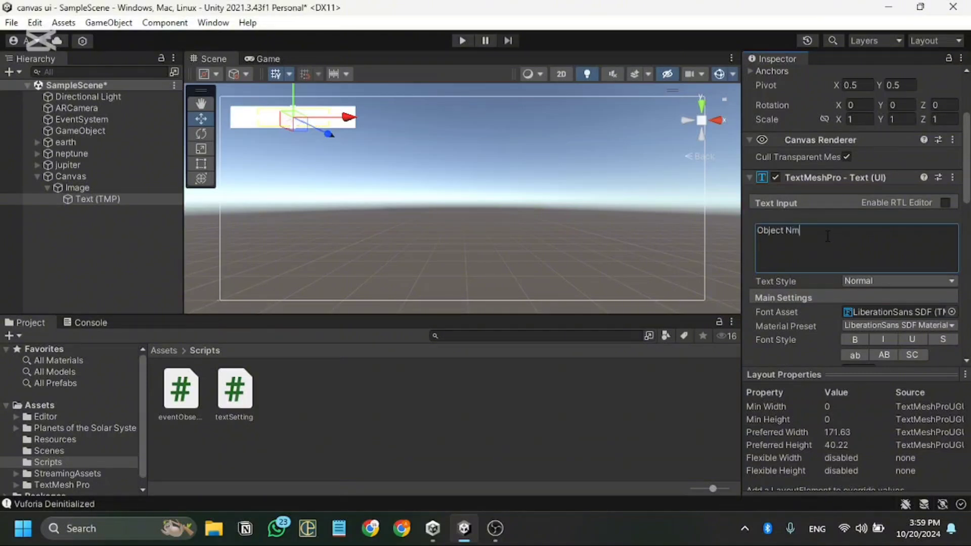
{"action": "key", "text": "BackSpace"}
{"action": "type", "text": "ame"}
Change the vertex color of the "Object Name" text to black
{"action": "scroll", "coordinate": [852, 270], "scroll_direction": "down", "scroll_amount": 5}
{"action": "left_click", "coordinate": [872, 283]}
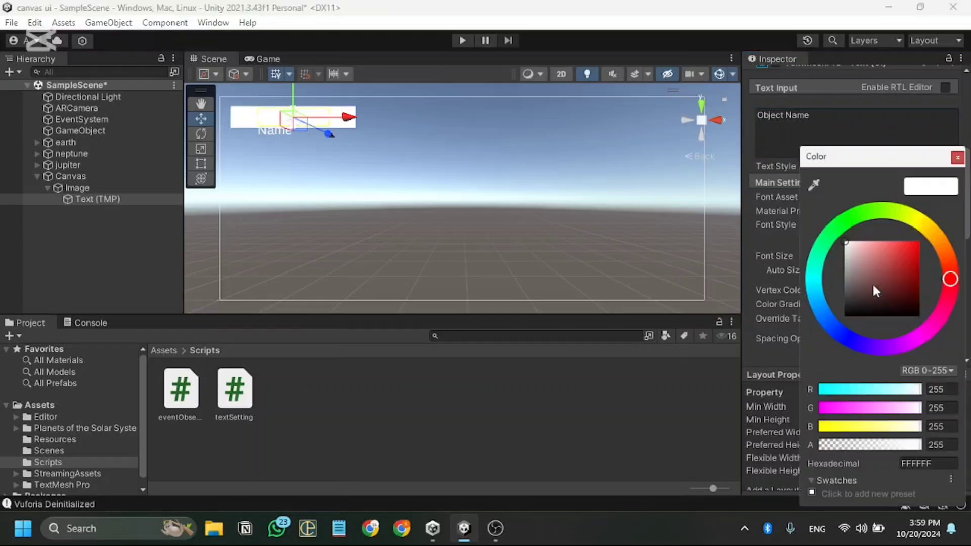
{"action": "left_click_drag", "start_coordinate": [863, 310], "coordinate": [836, 330]}
{"action": "left_click", "coordinate": [590, 451]}
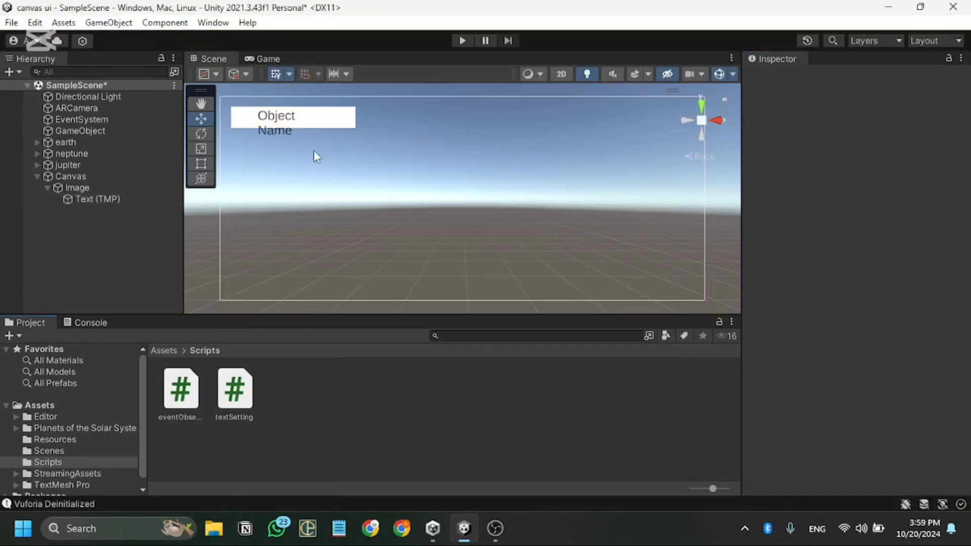
Enable Auto Size for the font of the "Object Name" text
{"action": "left_click", "coordinate": [276, 121]}
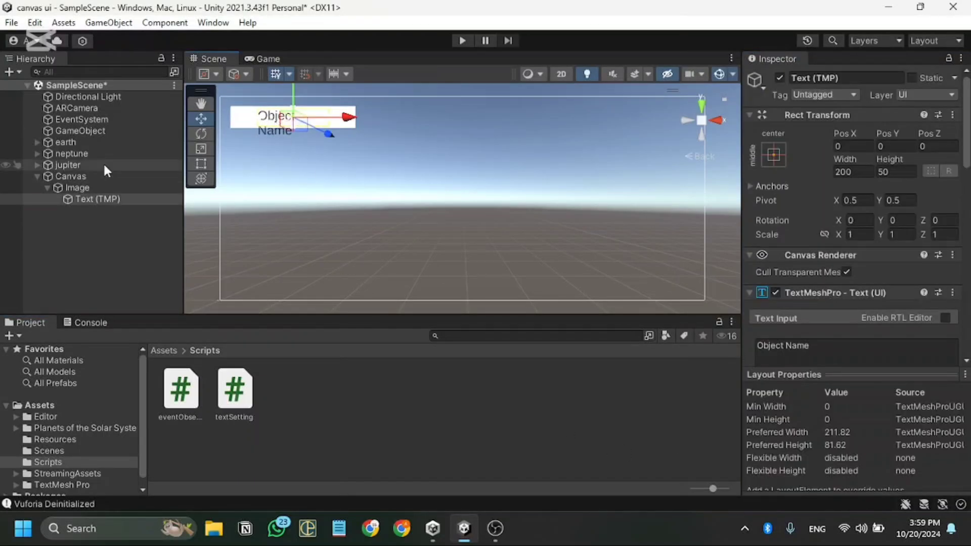
{"action": "scroll", "coordinate": [884, 256], "scroll_direction": "down", "scroll_amount": 5}
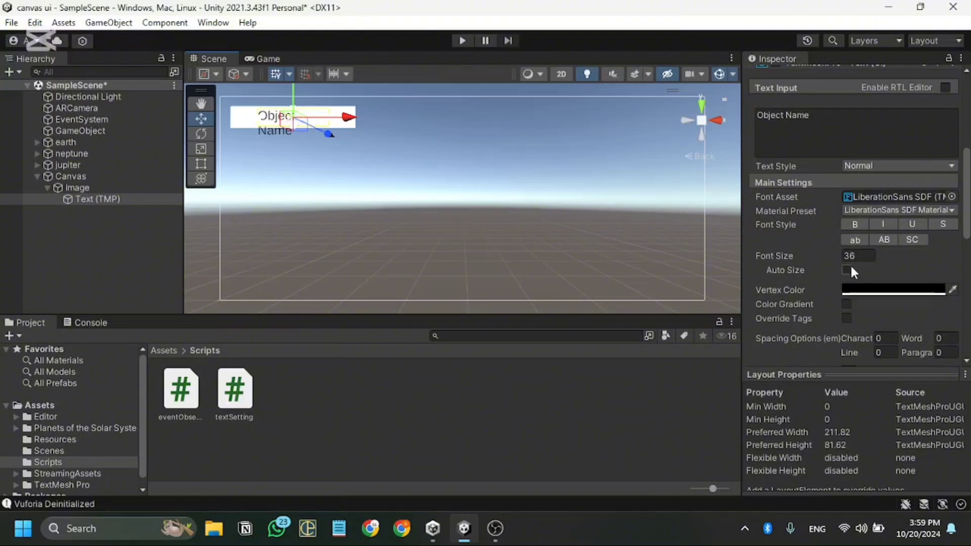
{"action": "left_click", "coordinate": [845, 271]}
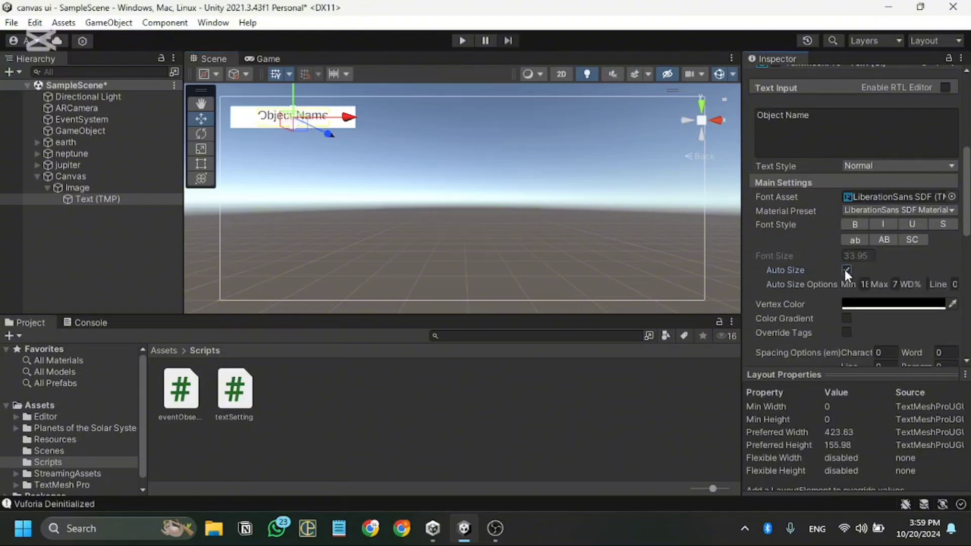
Add a second UI Image as a direct child of the Canvas
{"action": "left_click", "coordinate": [334, 225]}
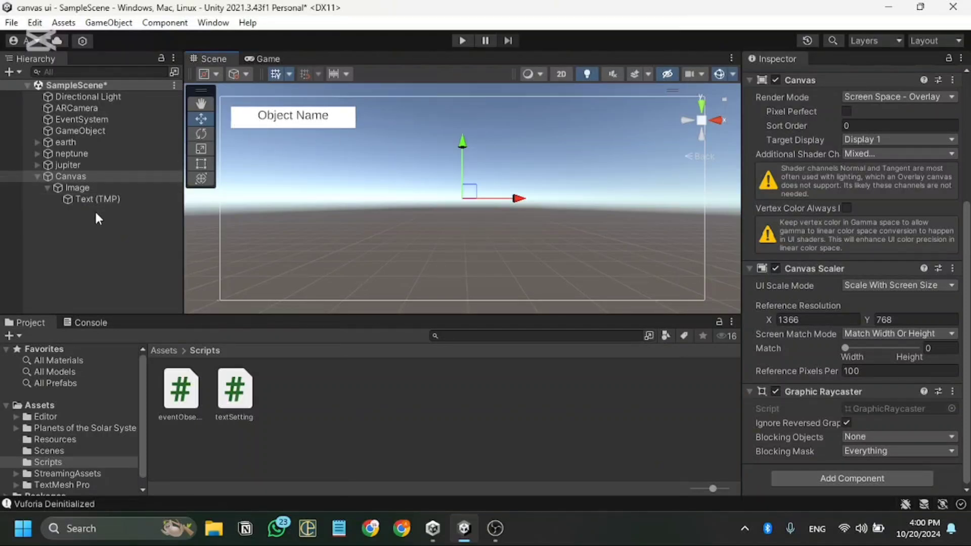
{"action": "left_click", "coordinate": [31, 175]}
{"action": "left_click", "coordinate": [47, 188]}
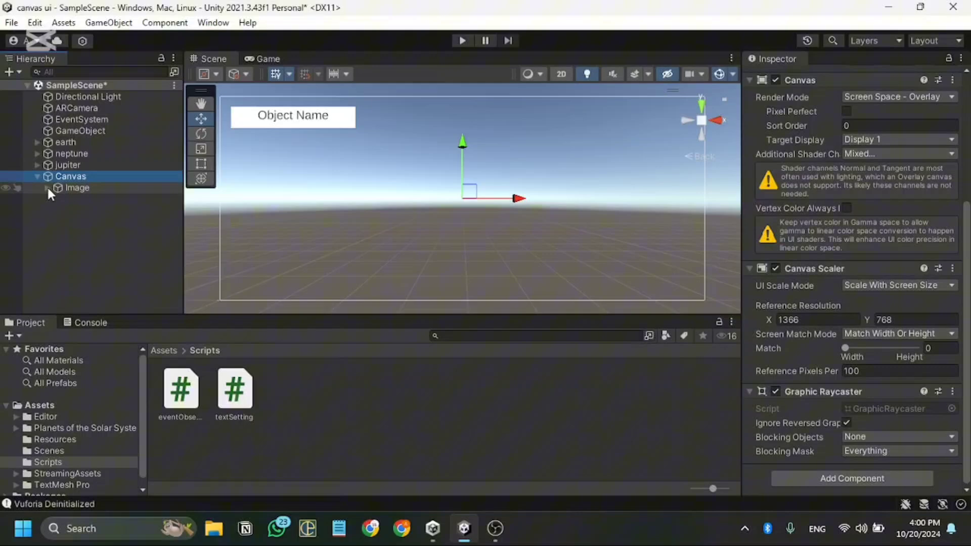
{"action": "right_click", "coordinate": [98, 175]}
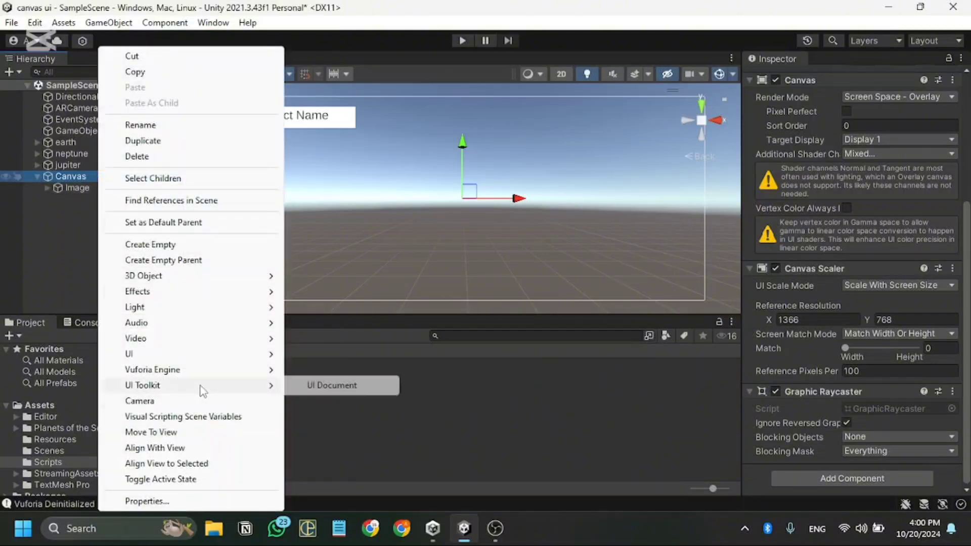
{"action": "mouse_move", "coordinate": [197, 353]}
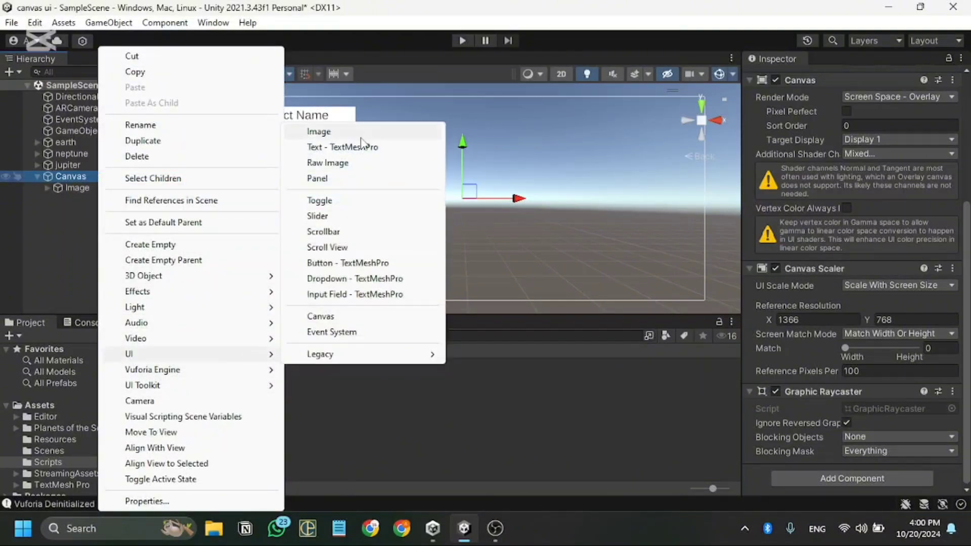
{"action": "left_click", "coordinate": [323, 132]}
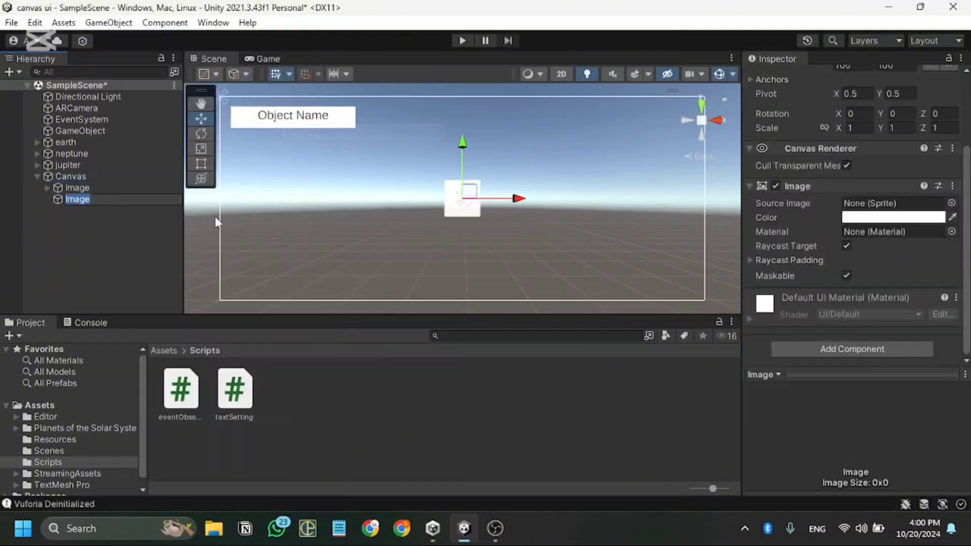
Set the width of the new Image to 600
{"action": "scroll", "coordinate": [848, 171], "scroll_direction": "up", "scroll_amount": 2}
{"action": "left_click", "coordinate": [860, 172]}
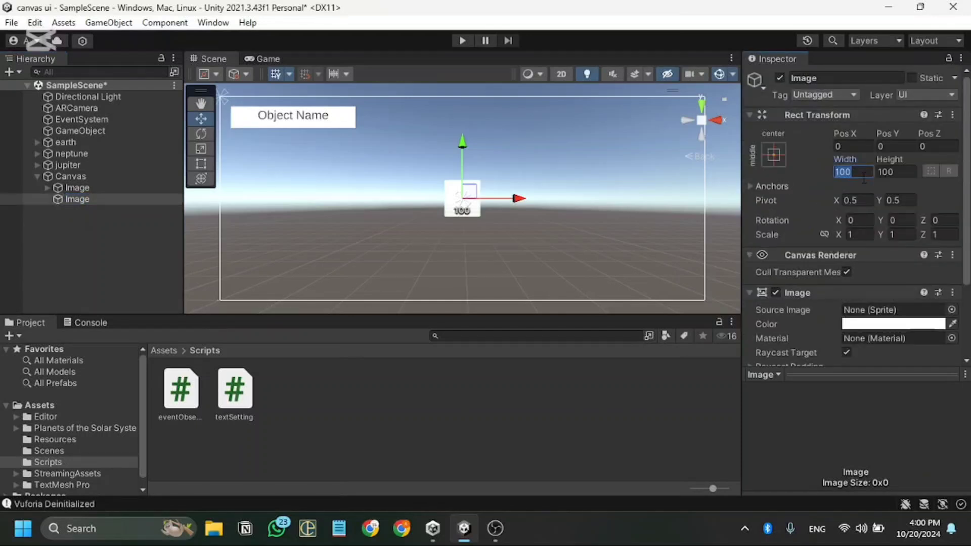
{"action": "type", "text": "500"}
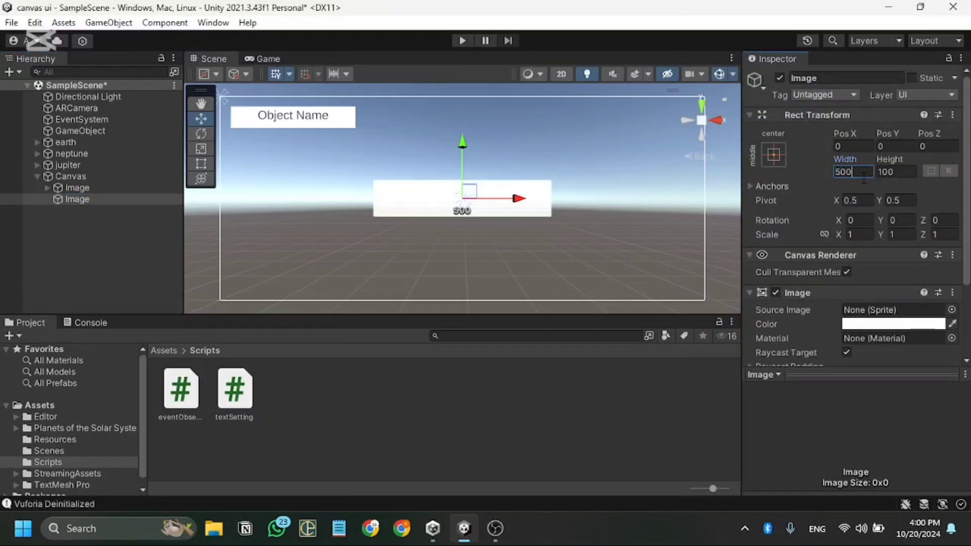
{"action": "key", "text": "BackSpace"}
{"action": "key", "text": "BackSpace"}
{"action": "key", "text": "BackSpace"}
{"action": "type", "text": "6000"}
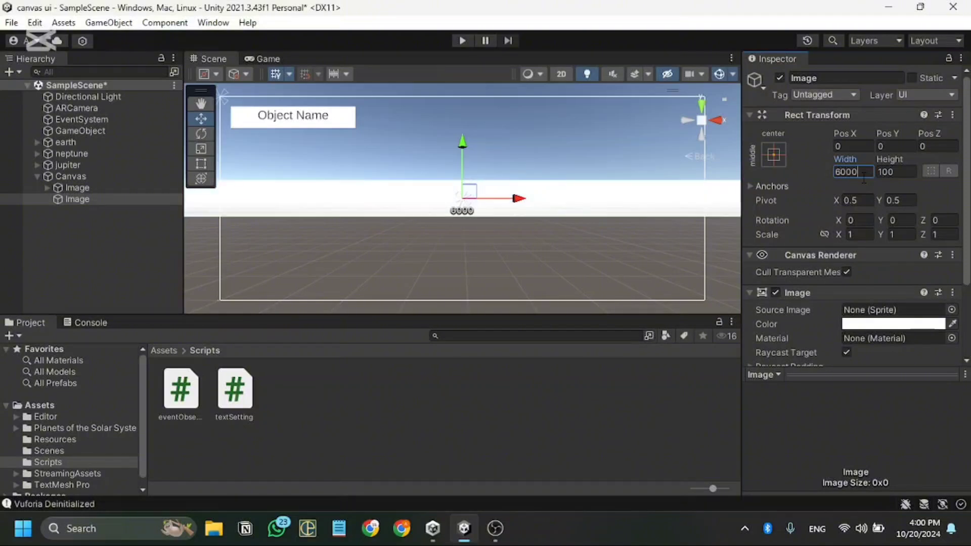
{"action": "key", "text": "BackSpace"}
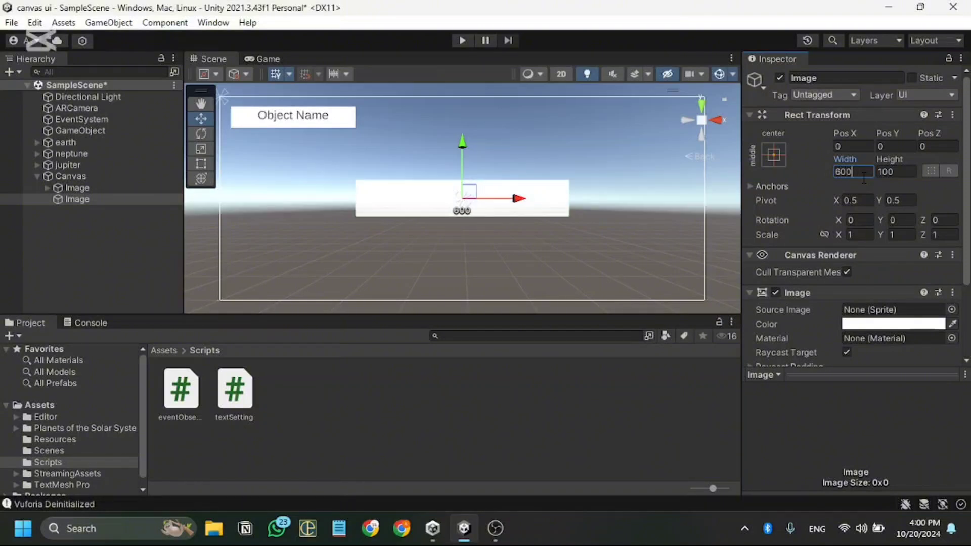
Set the height of the new Image to 300
{"action": "left_click", "coordinate": [910, 171]}
{"action": "type", "text": "400"}
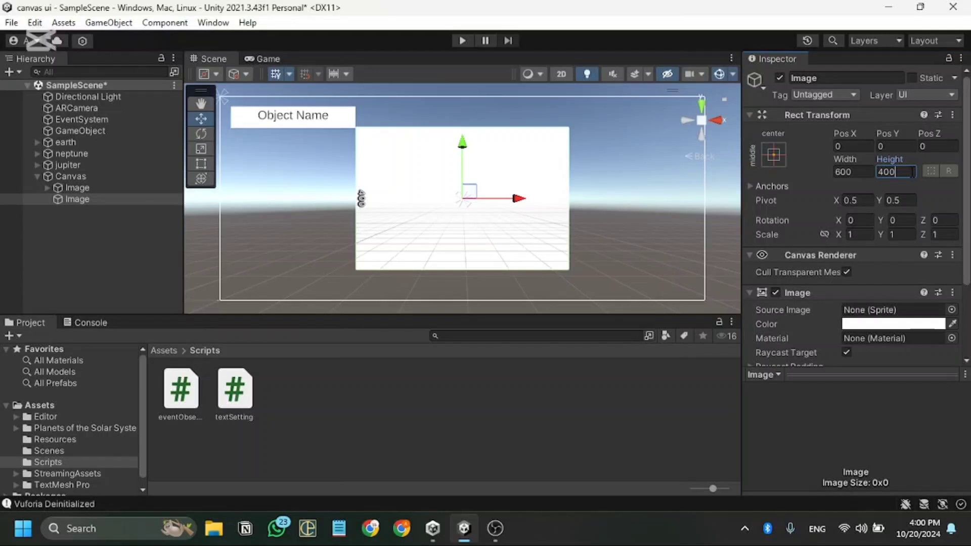
{"action": "key", "text": "BackSpace"}
{"action": "key", "text": "BackSpace"}
{"action": "key", "text": "BackSpace"}
{"action": "type", "text": "300"}
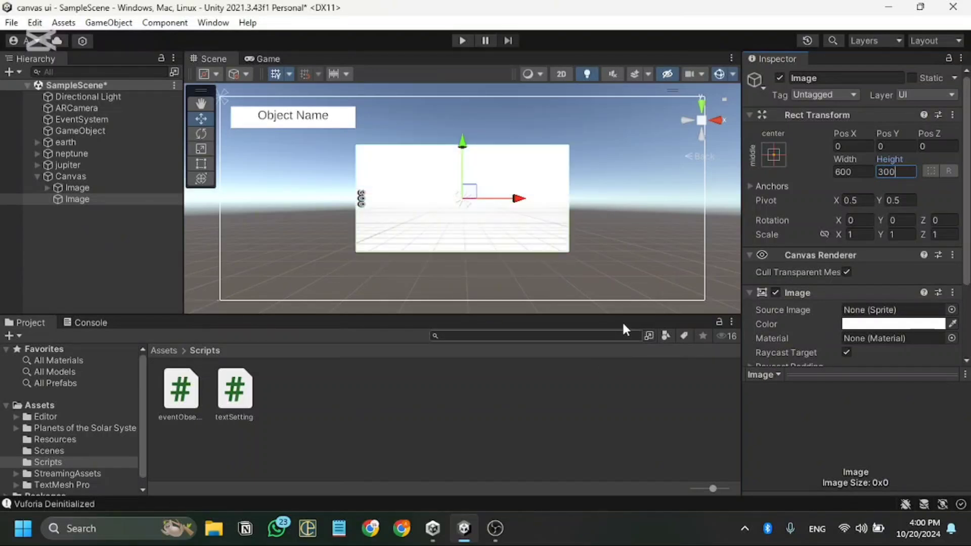
Anchor the new Image to the bottom right and move it close to the canvas's bottom-right corner
{"action": "left_click", "coordinate": [778, 153]}
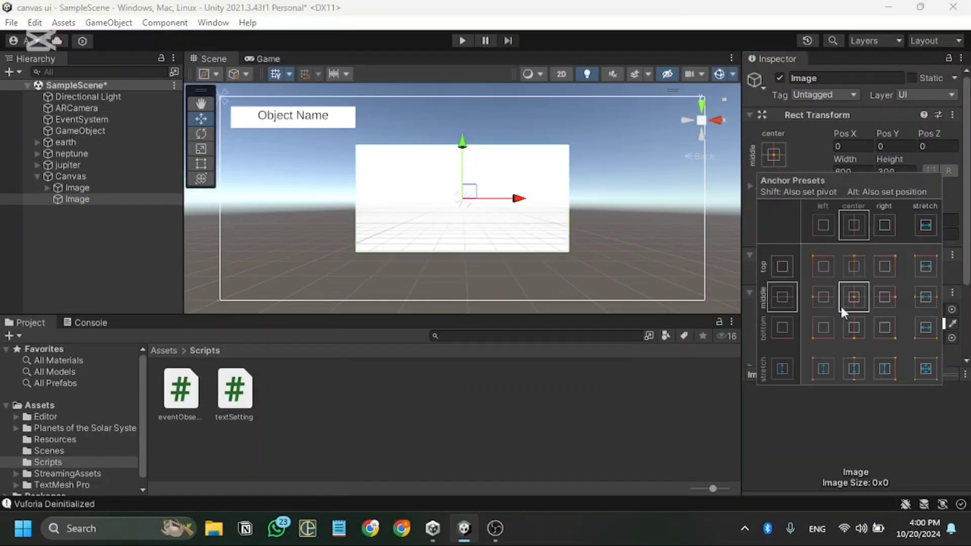
{"action": "left_click", "coordinate": [884, 328]}
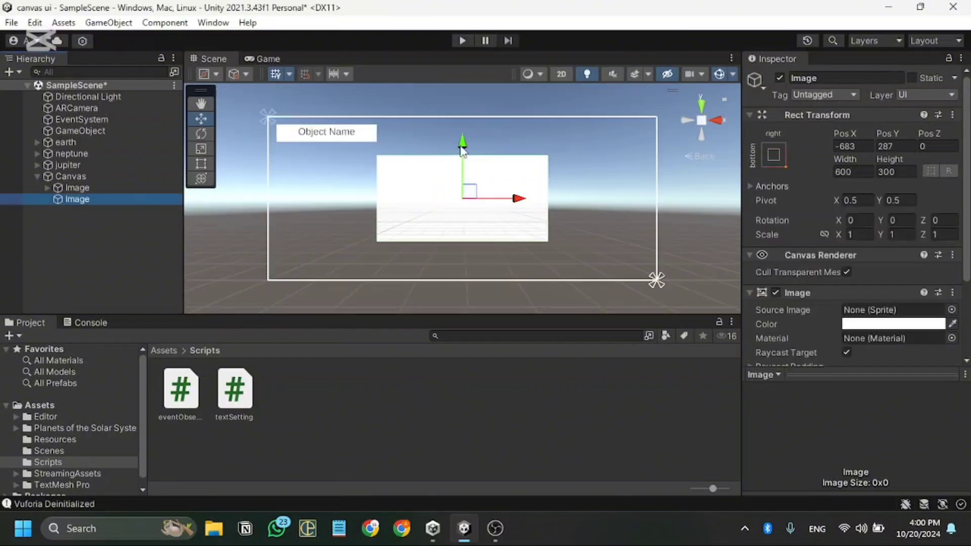
{"action": "left_click_drag", "start_coordinate": [463, 147], "coordinate": [468, 173]}
{"action": "left_click_drag", "start_coordinate": [522, 230], "coordinate": [623, 240]}
{"action": "left_click_drag", "start_coordinate": [560, 170], "coordinate": [560, 175]}
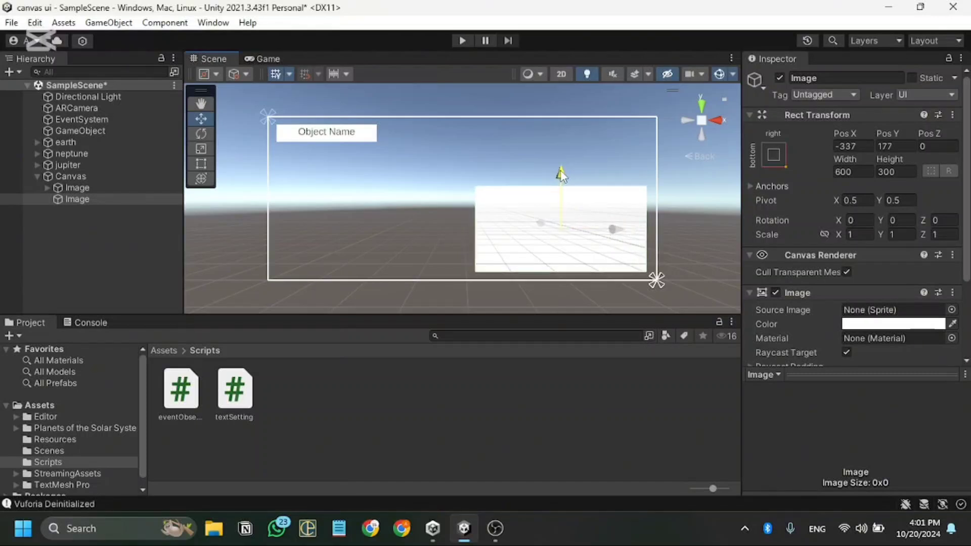
{"action": "left_click_drag", "start_coordinate": [620, 234], "coordinate": [622, 233]}
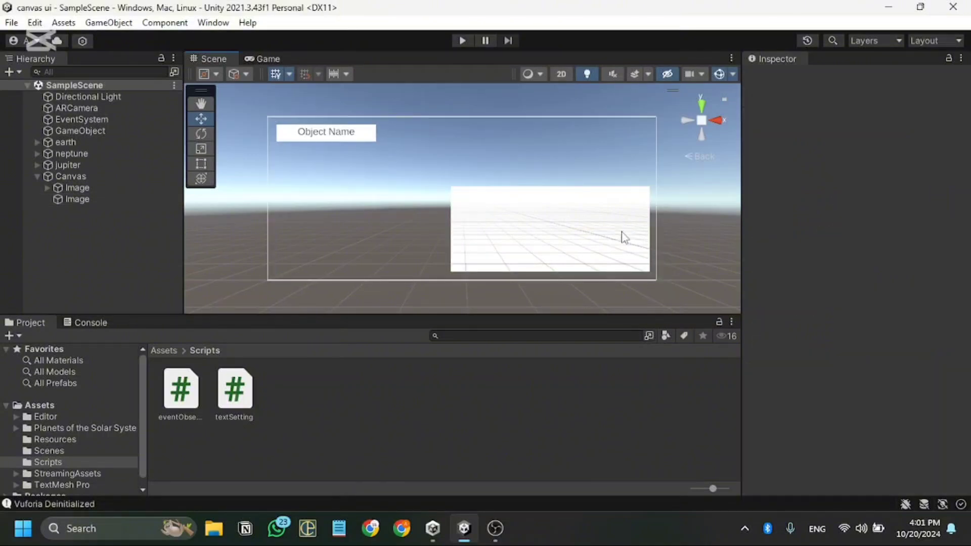
Add a TextMeshPro text element as a child of the second Image
{"action": "left_click", "coordinate": [556, 231]}
{"action": "right_click", "coordinate": [63, 197]}
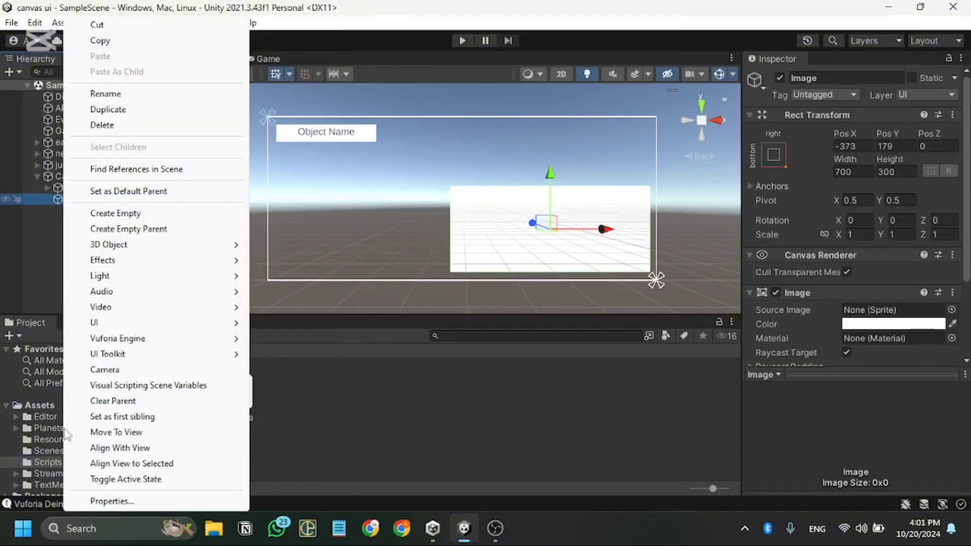
{"action": "mouse_move", "coordinate": [183, 324]}
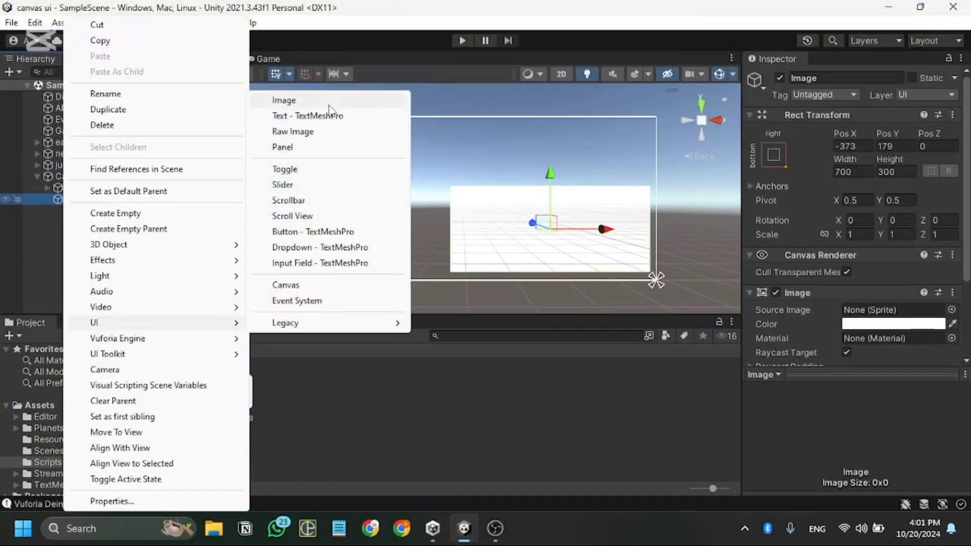
{"action": "left_click", "coordinate": [304, 115]}
Replace the default content of the second Image's text with "Object Description"
{"action": "left_click", "coordinate": [818, 342]}
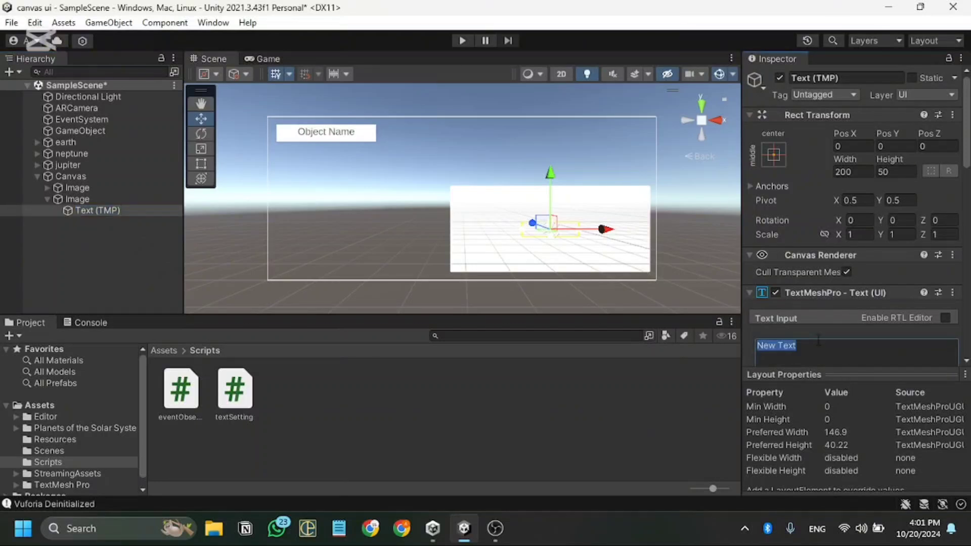
{"action": "type", "text": "Object"}
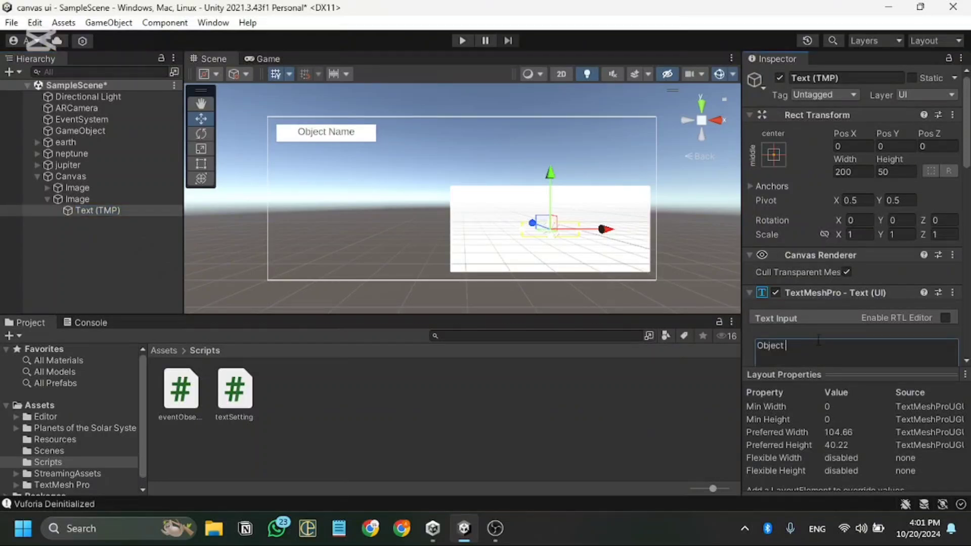
{"action": "type", "text": " Description"}
Change the vertex color of the "Object Description" text to black (hexadecimal 000000)
{"action": "scroll", "coordinate": [888, 344], "scroll_direction": "down", "scroll_amount": 5}
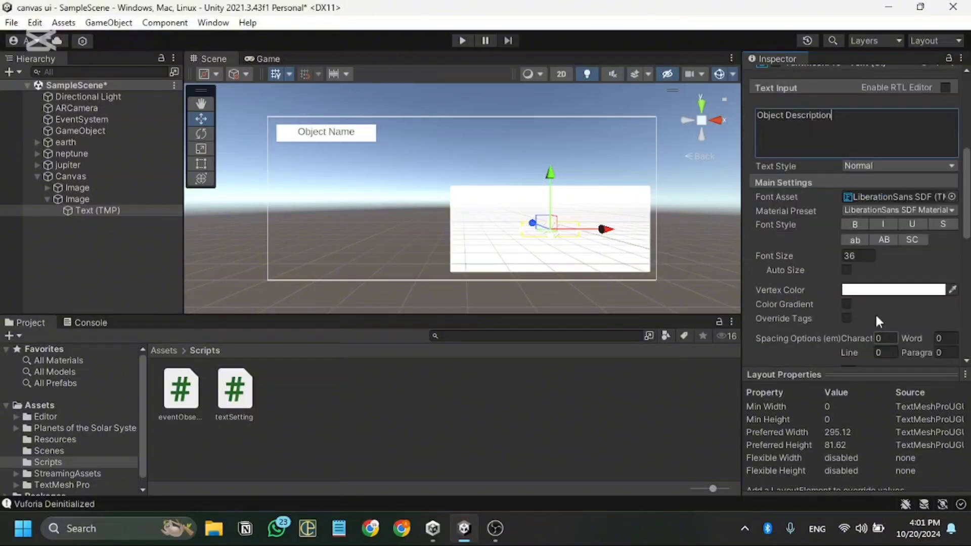
{"action": "left_click", "coordinate": [881, 289]}
{"action": "left_click", "coordinate": [860, 308]}
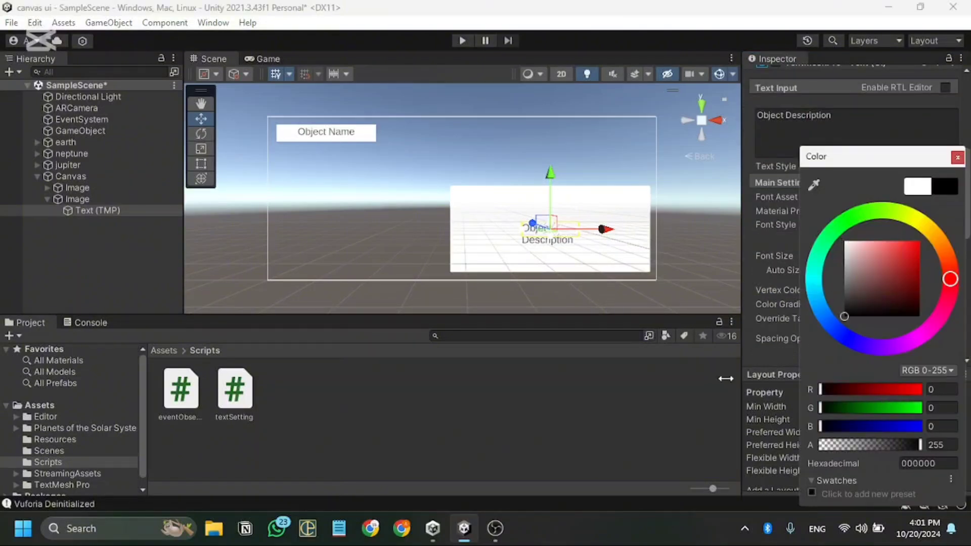
{"action": "left_click", "coordinate": [667, 402]}
Stretch the "Object Description" text in both directions to fill its parent Image, setting anchors, pivot and position together
{"action": "left_click", "coordinate": [550, 240]}
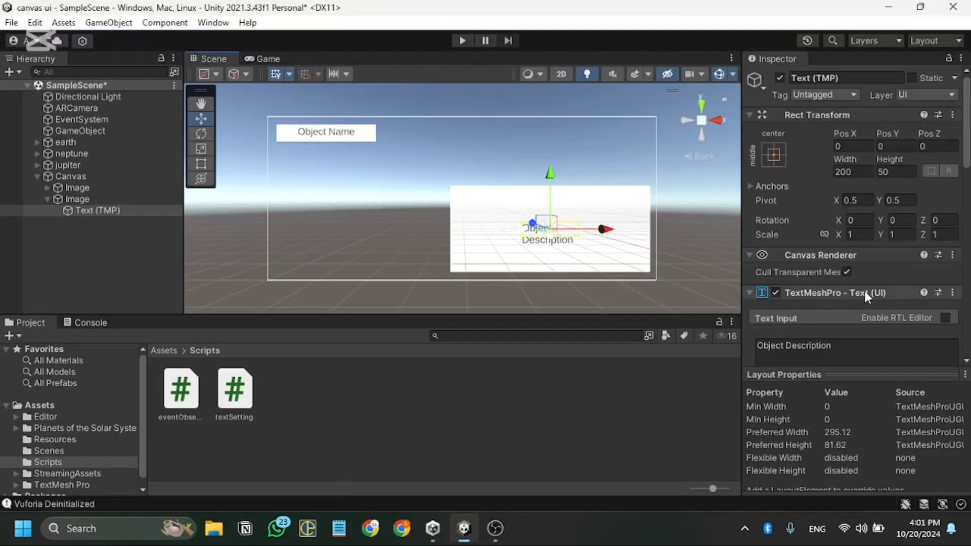
{"action": "left_click", "coordinate": [775, 153]}
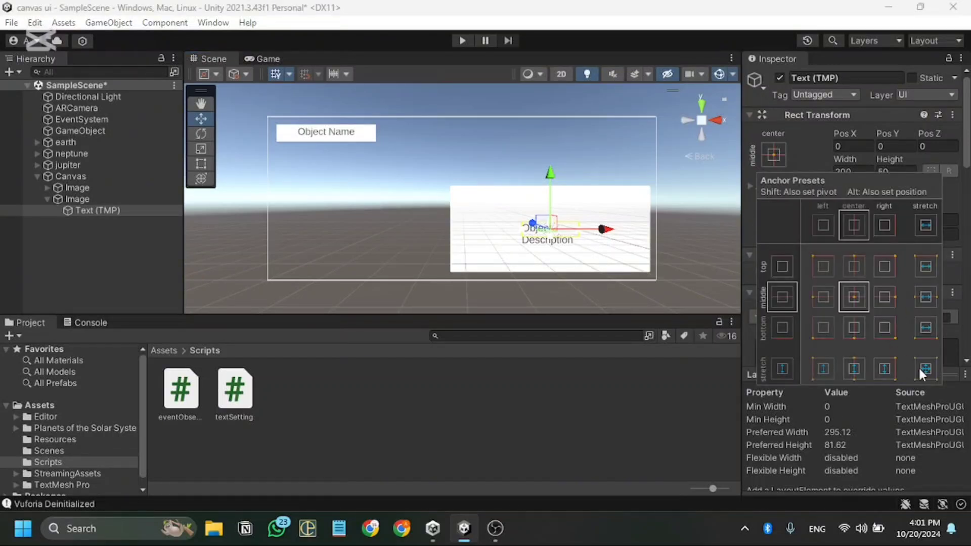
{"action": "key", "text": "shift+alt"}
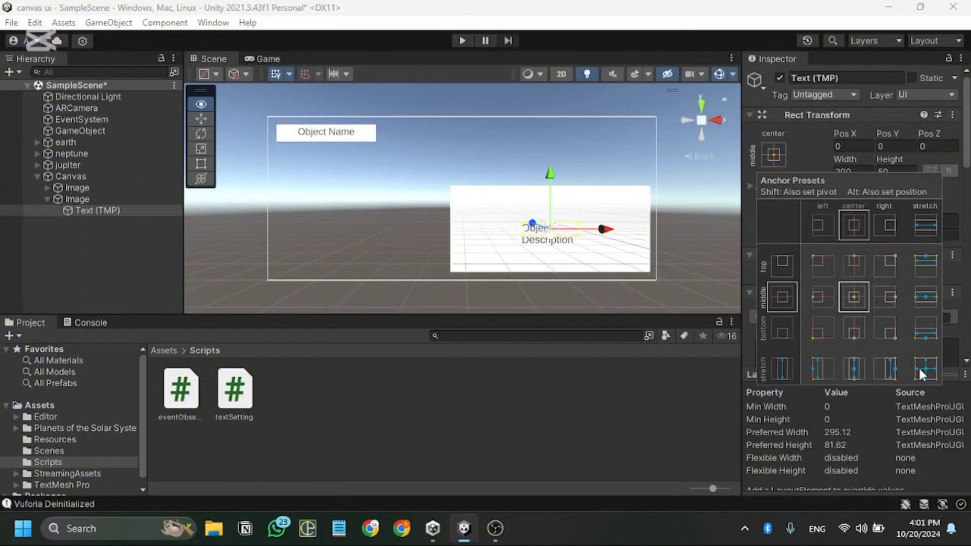
{"action": "left_click", "coordinate": [921, 366], "text": "alt+shift"}
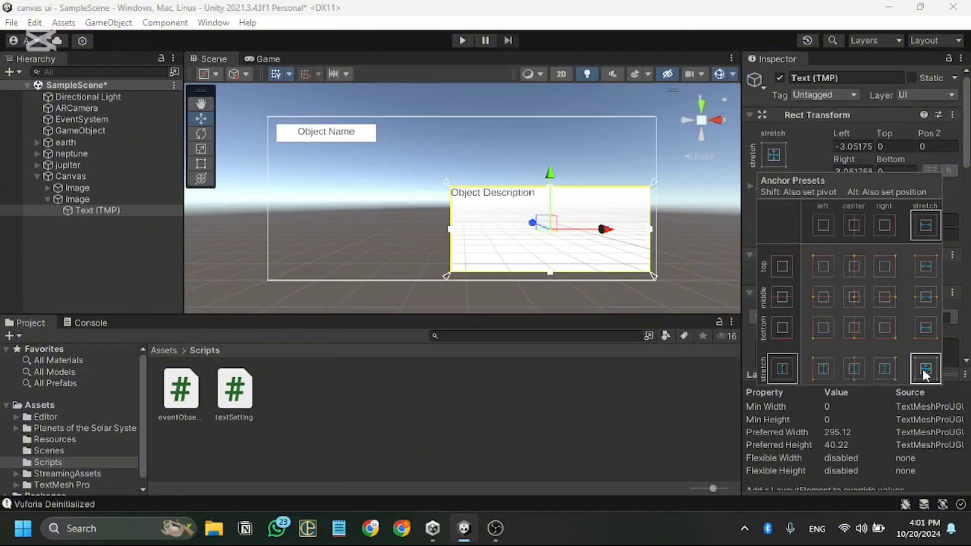
{"action": "left_click", "coordinate": [681, 243]}
{"action": "left_click", "coordinate": [654, 227]}
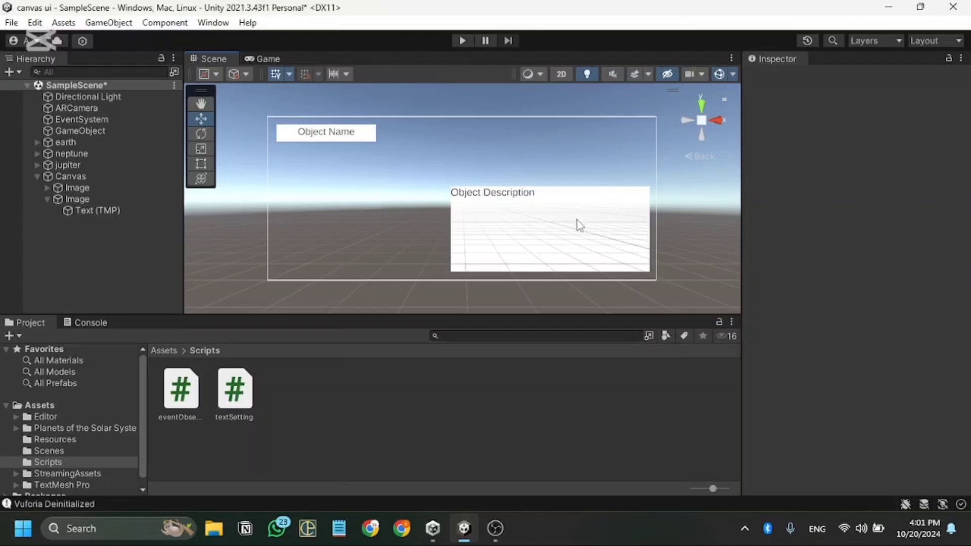
Collapse the Canvas hierarchy and save the scene
{"action": "left_click", "coordinate": [47, 199]}
{"action": "key", "text": "ctrl+s"}
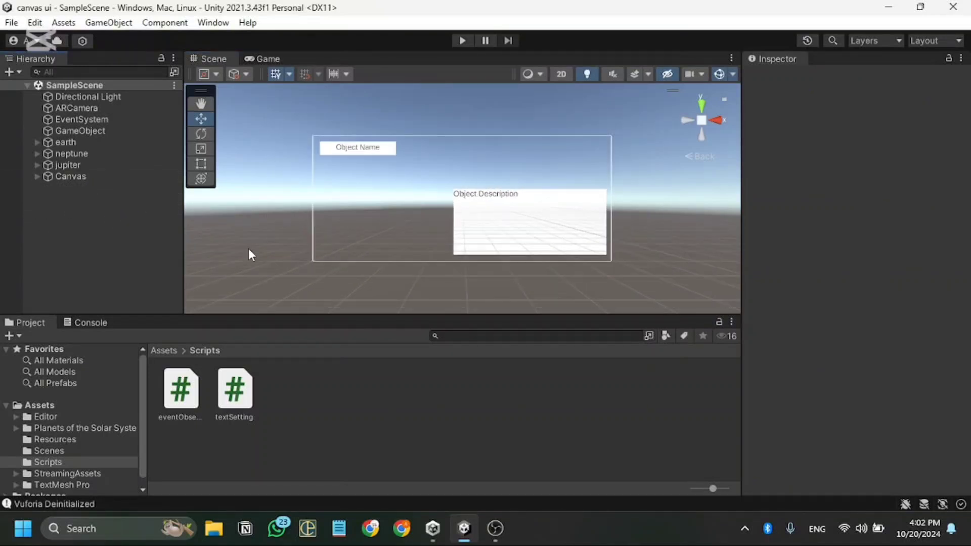
{"action": "scroll", "coordinate": [247, 247], "scroll_direction": "up", "scroll_amount": 3}
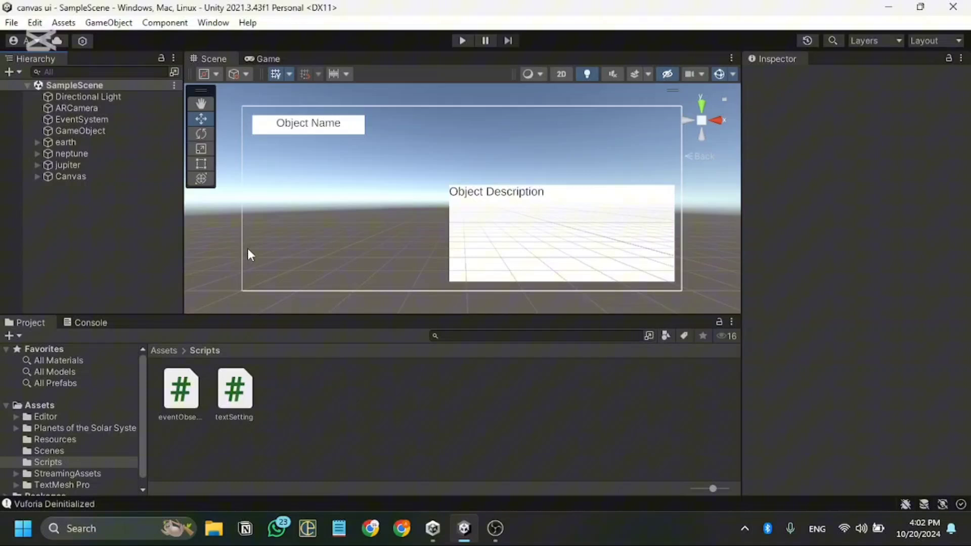
Examine the earth and neptune image targets in the scene, including the Sphere child under each one
{"action": "double_click", "coordinate": [94, 143]}
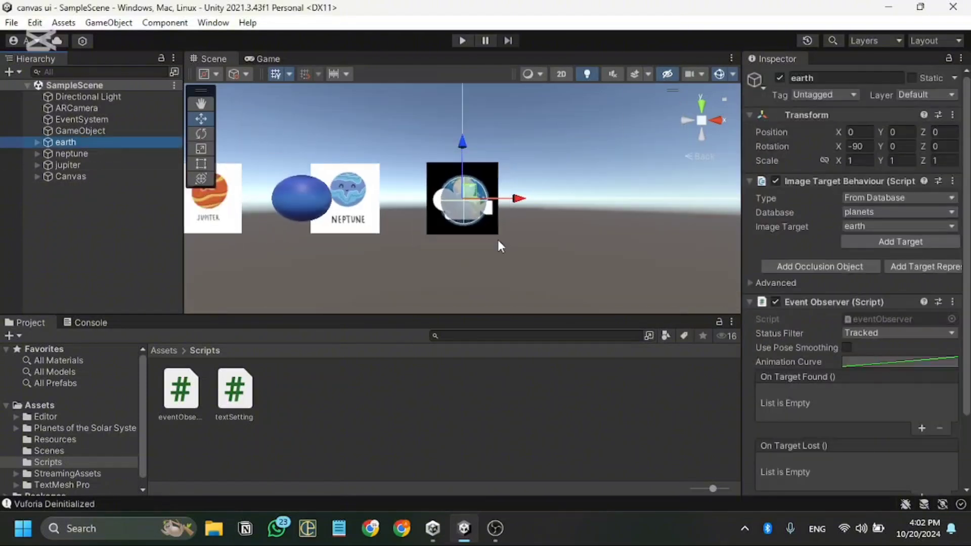
{"action": "left_click_drag", "start_coordinate": [407, 245], "coordinate": [371, 209], "text": "alt"}
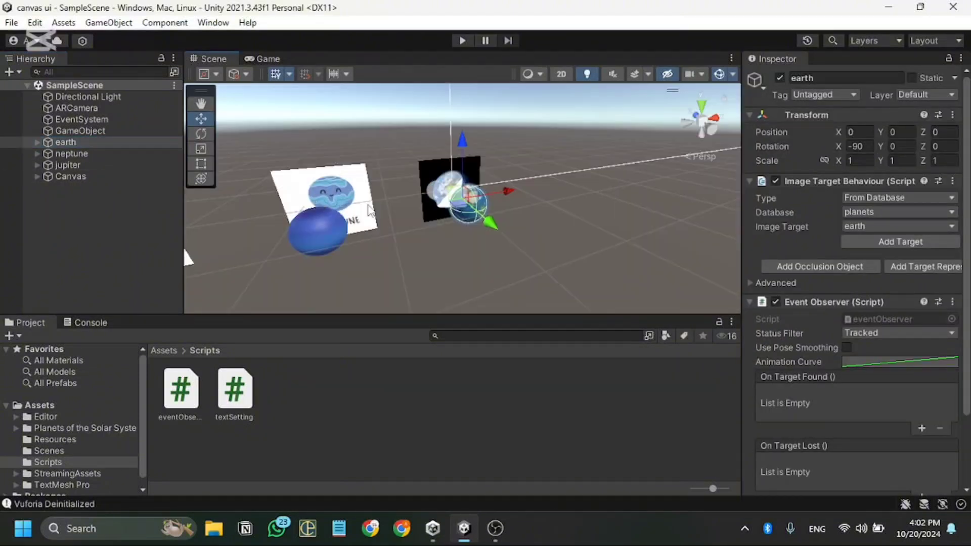
{"action": "scroll", "coordinate": [188, 255], "scroll_direction": "down", "scroll_amount": 4}
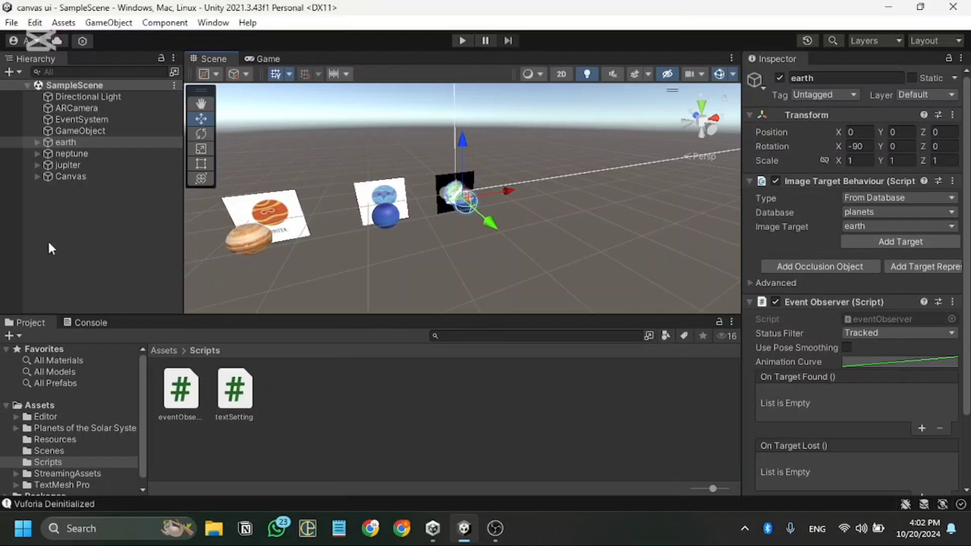
{"action": "left_click", "coordinate": [37, 142]}
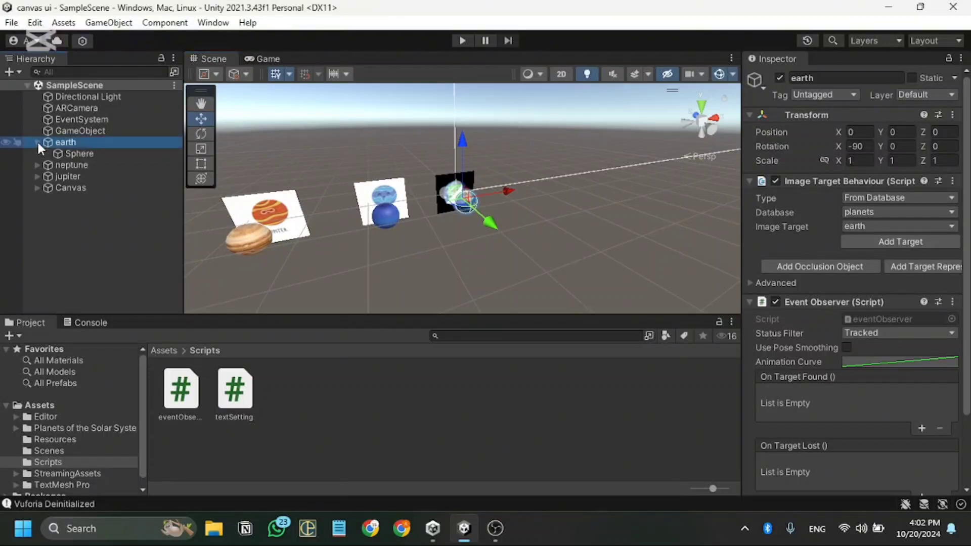
{"action": "left_click", "coordinate": [127, 154]}
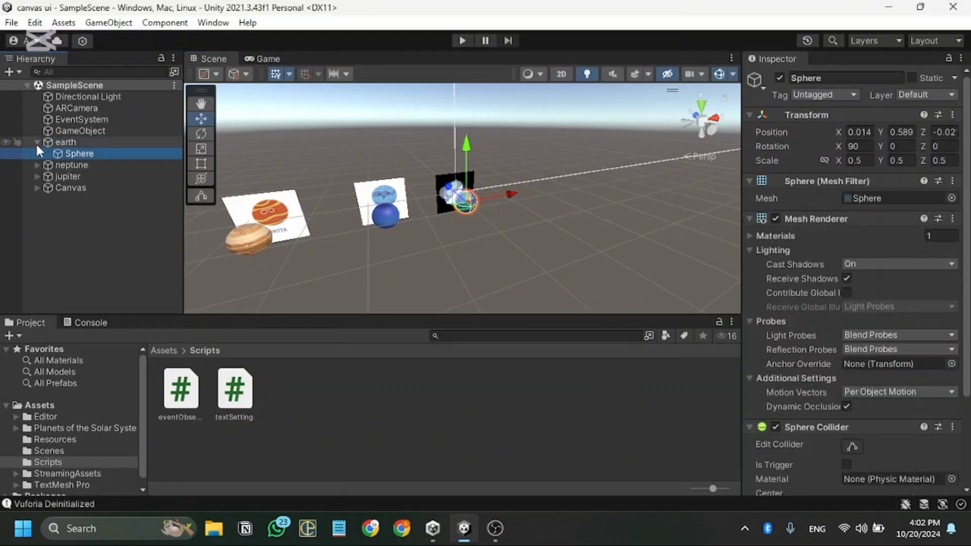
{"action": "left_click", "coordinate": [36, 142]}
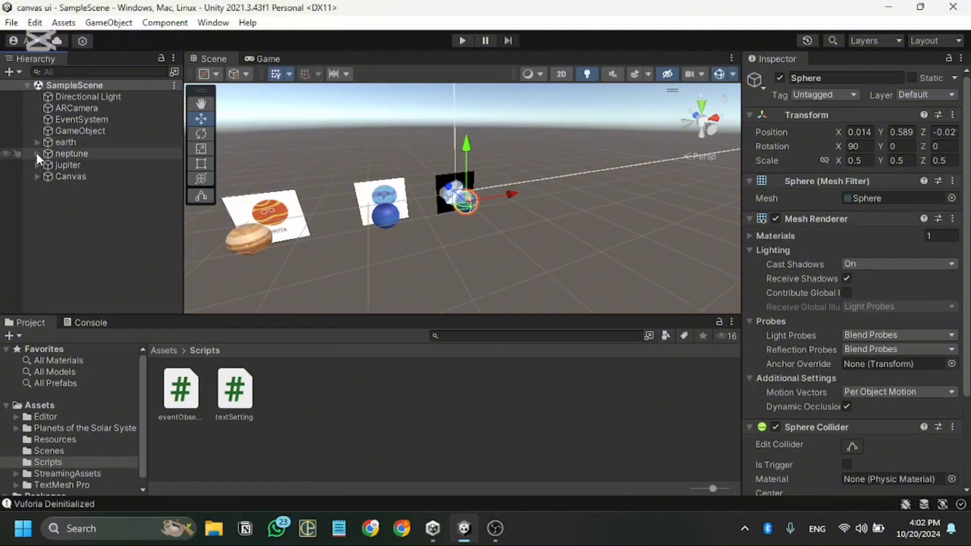
{"action": "left_click", "coordinate": [36, 152]}
{"action": "left_click", "coordinate": [104, 166]}
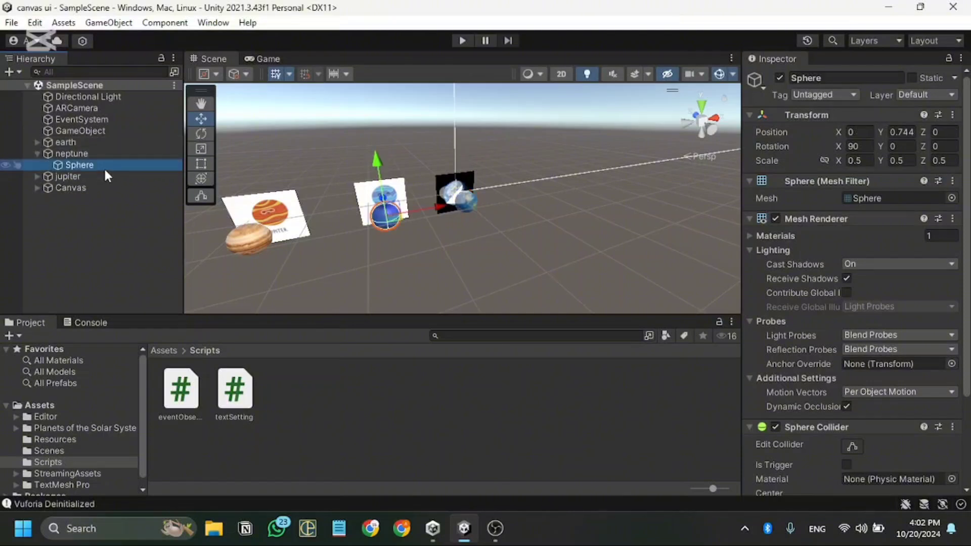
Examine the Event Observer component on the earth image target
{"action": "left_click", "coordinate": [36, 153]}
{"action": "scroll", "coordinate": [351, 203], "scroll_direction": "up", "scroll_amount": 2}
{"action": "left_click", "coordinate": [81, 143]}
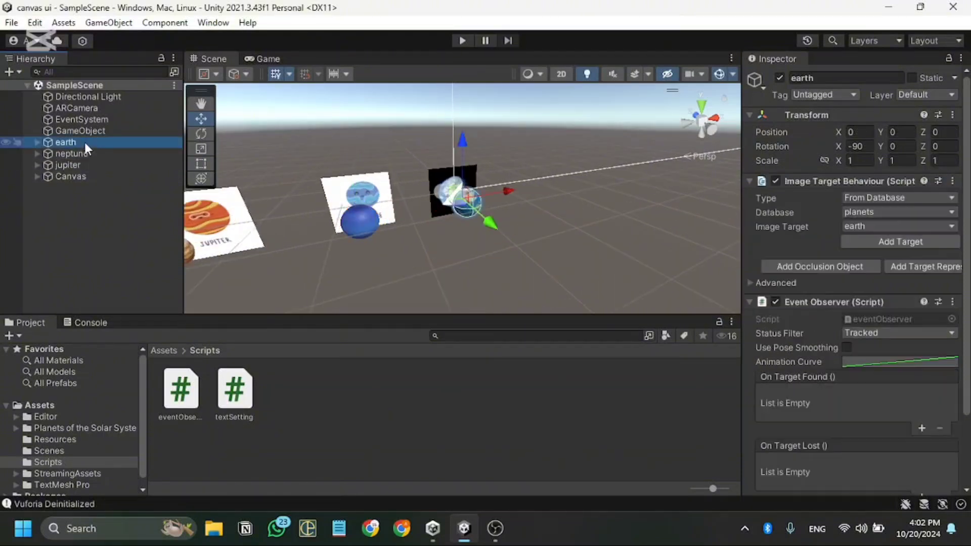
{"action": "scroll", "coordinate": [839, 329], "scroll_direction": "down", "scroll_amount": 3}
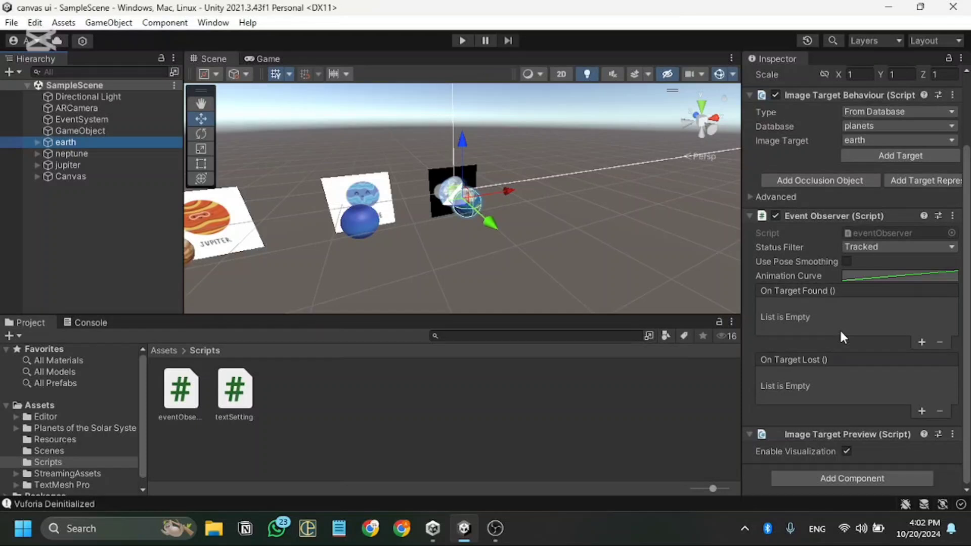
{"action": "left_click", "coordinate": [388, 420]}
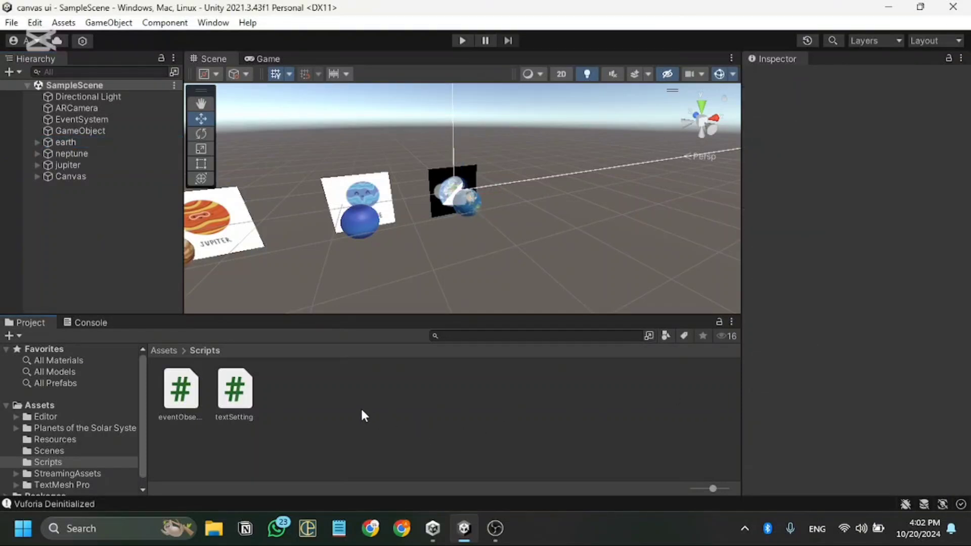
Examine the eventObserver script's contents, including how isFound is set when tracking is found and lost
{"action": "left_click", "coordinate": [184, 398]}
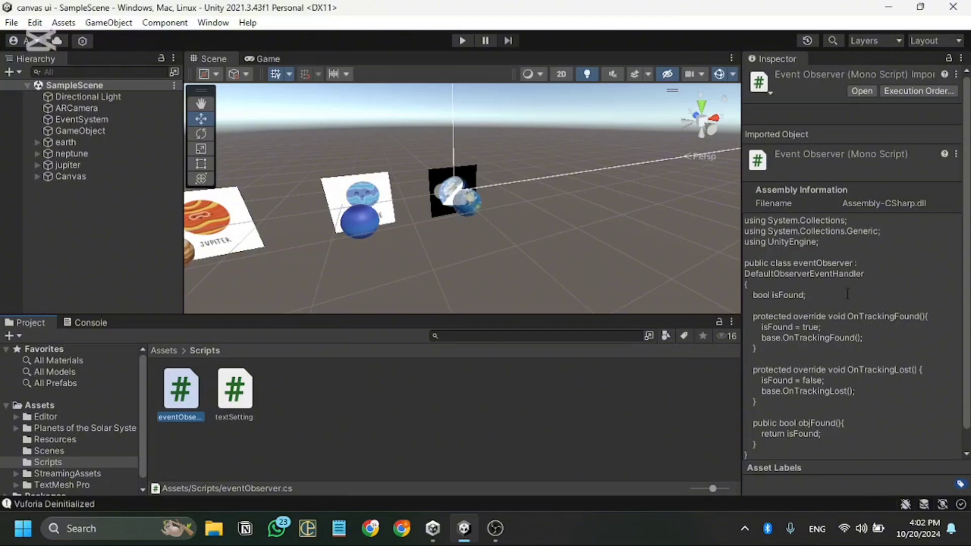
{"action": "scroll", "coordinate": [843, 289], "scroll_direction": "down", "scroll_amount": 1}
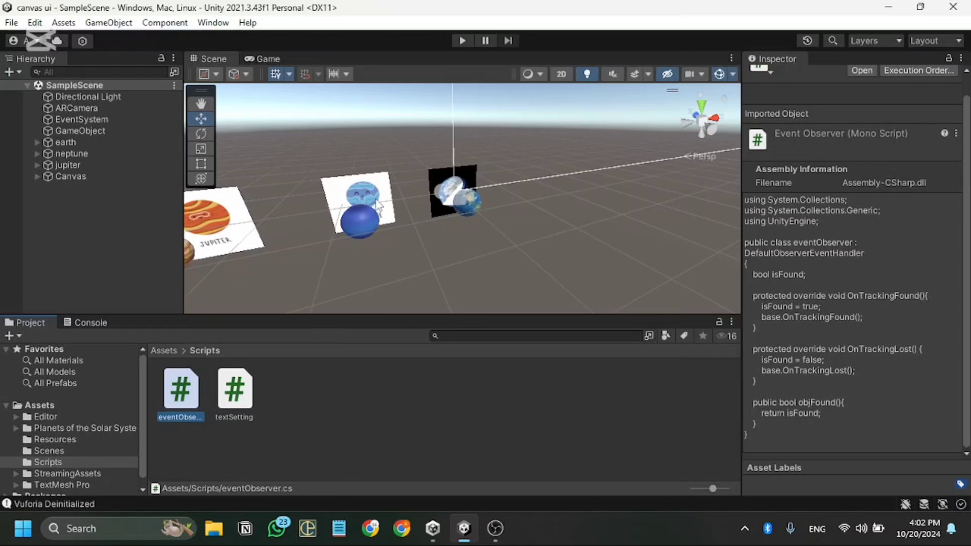
{"action": "scroll", "coordinate": [377, 205], "scroll_direction": "up", "scroll_amount": 4}
{"action": "scroll", "coordinate": [377, 204], "scroll_direction": "up", "scroll_amount": 2}
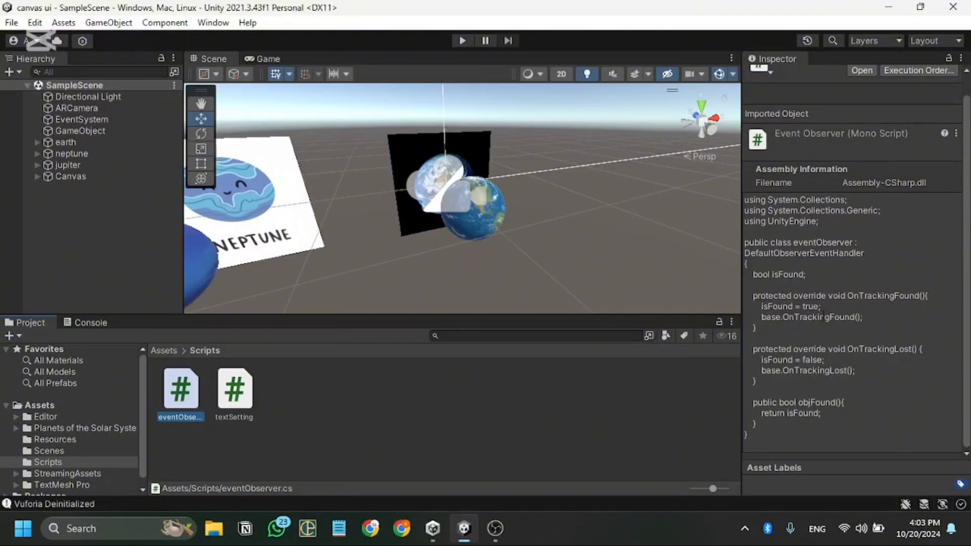
{"action": "double_click", "coordinate": [774, 307]}
{"action": "left_click", "coordinate": [808, 310]}
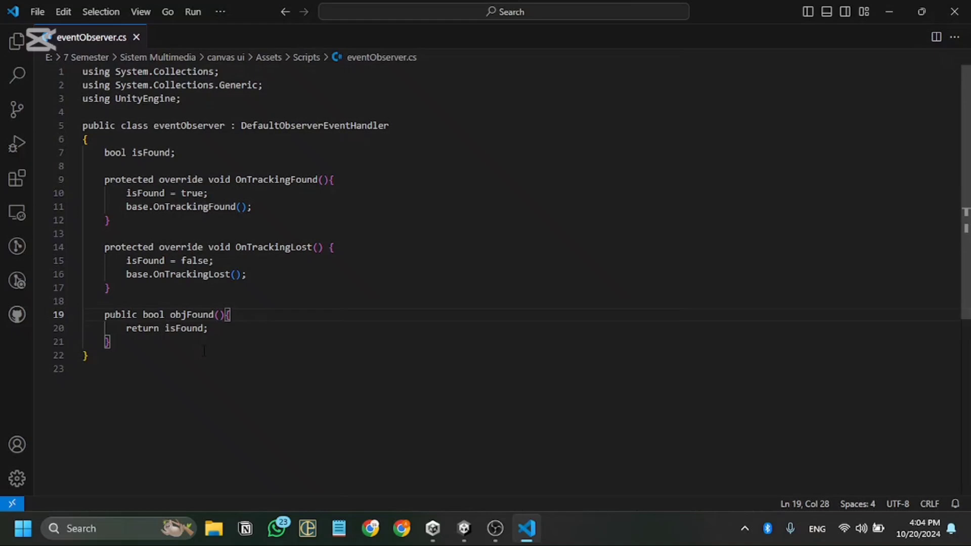
Examine the class declaration of eventObserver in VS Code, including its DefaultObserverEventHandler base class
{"action": "left_click", "coordinate": [245, 372]}
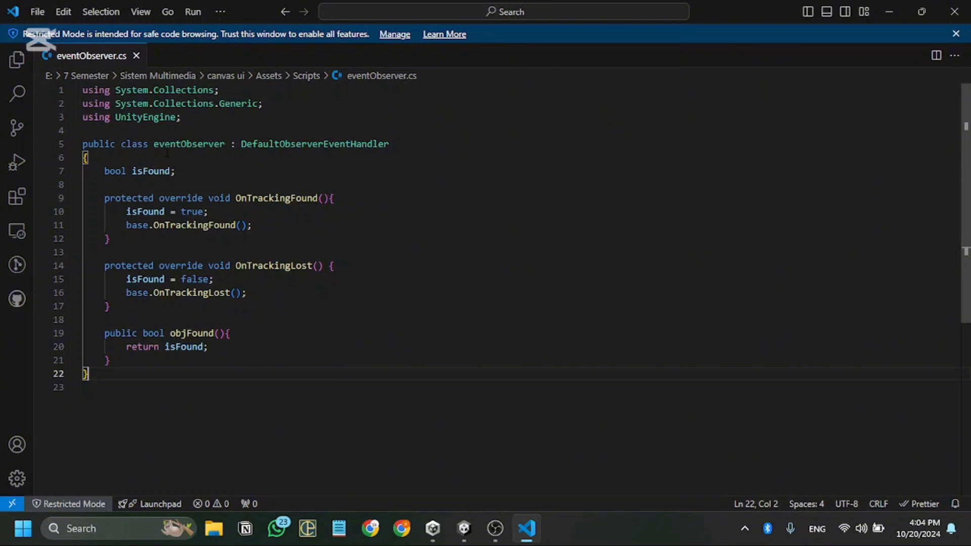
{"action": "left_click", "coordinate": [158, 144]}
{"action": "double_click", "coordinate": [159, 144]}
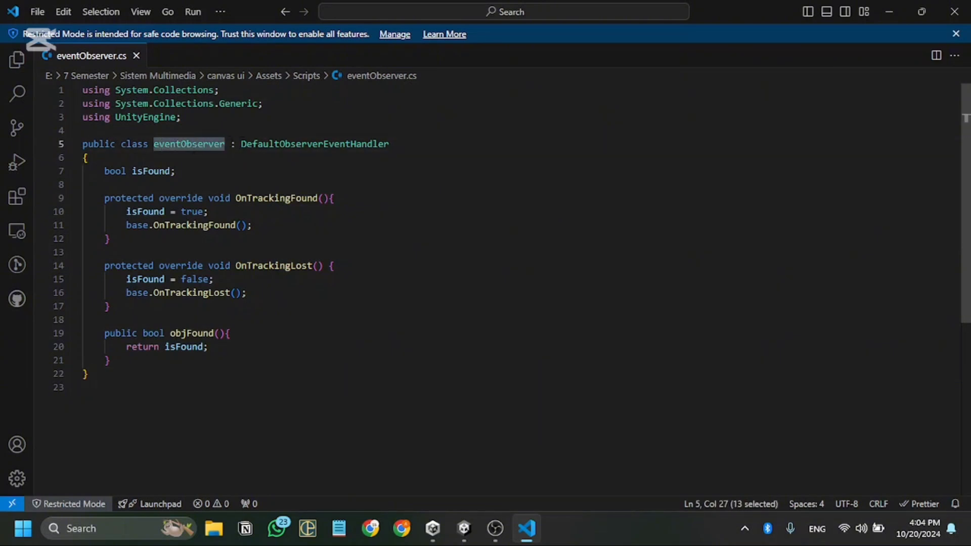
{"action": "double_click", "coordinate": [250, 143]}
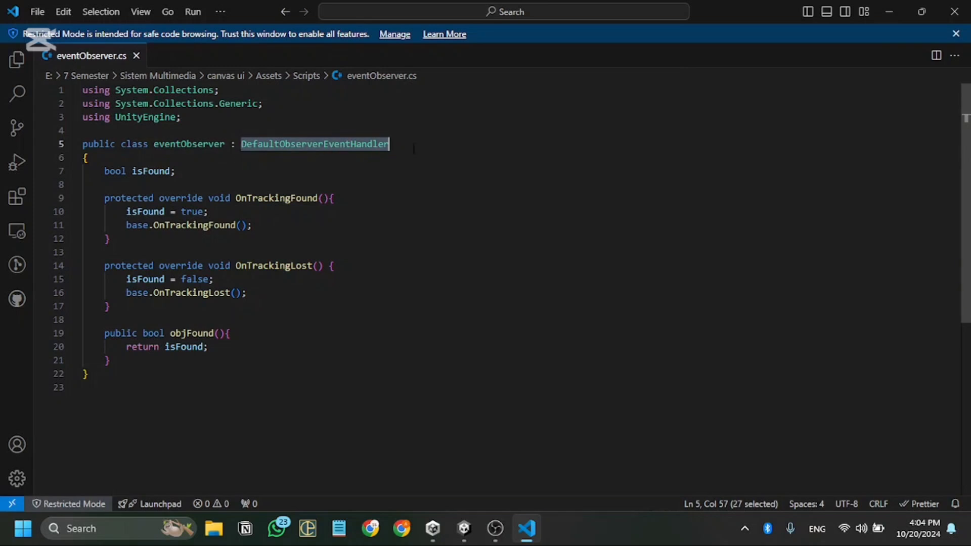
{"action": "left_click", "coordinate": [358, 229]}
Switch back to Unity and add a new Vuforia Engine Image Target to the scene
{"action": "key", "text": "alt+Tab"}
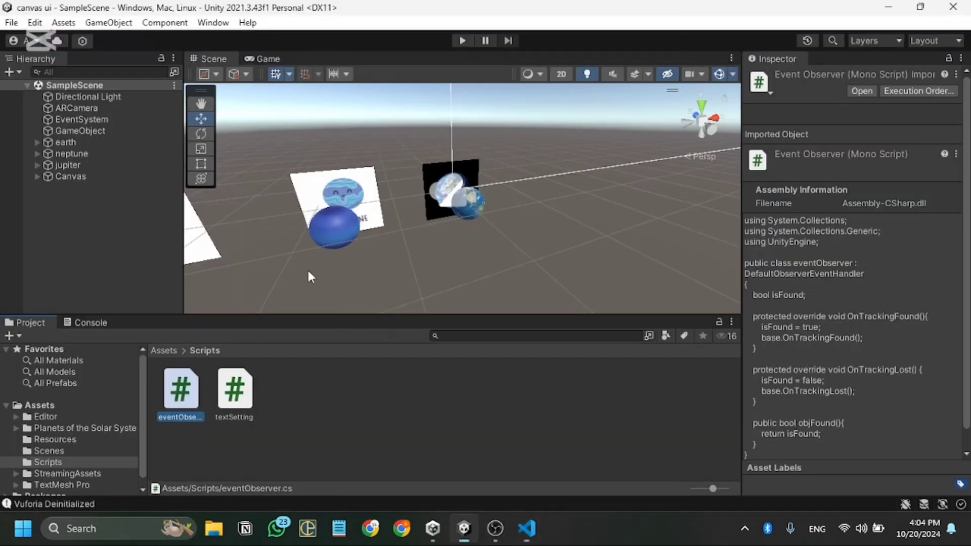
{"action": "right_click", "coordinate": [71, 211]}
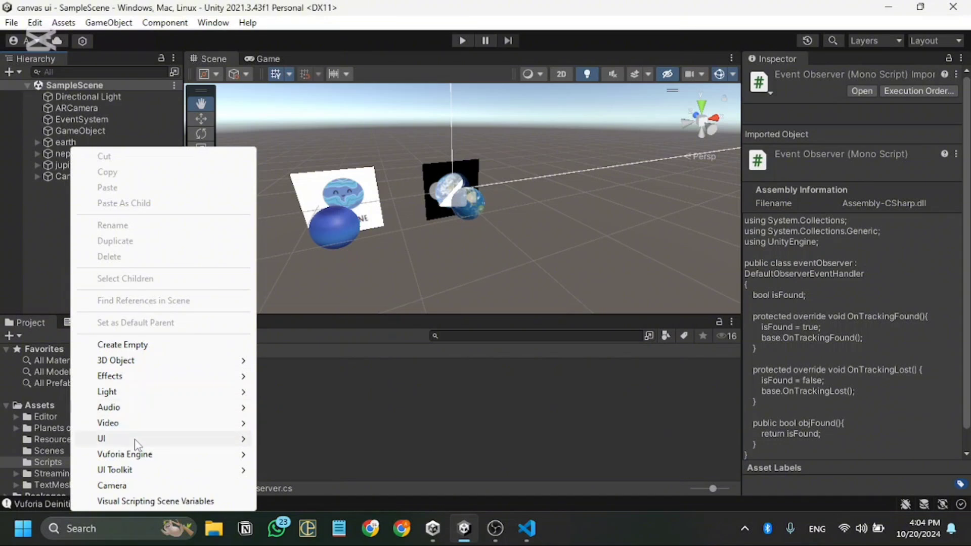
{"action": "mouse_move", "coordinate": [141, 458]}
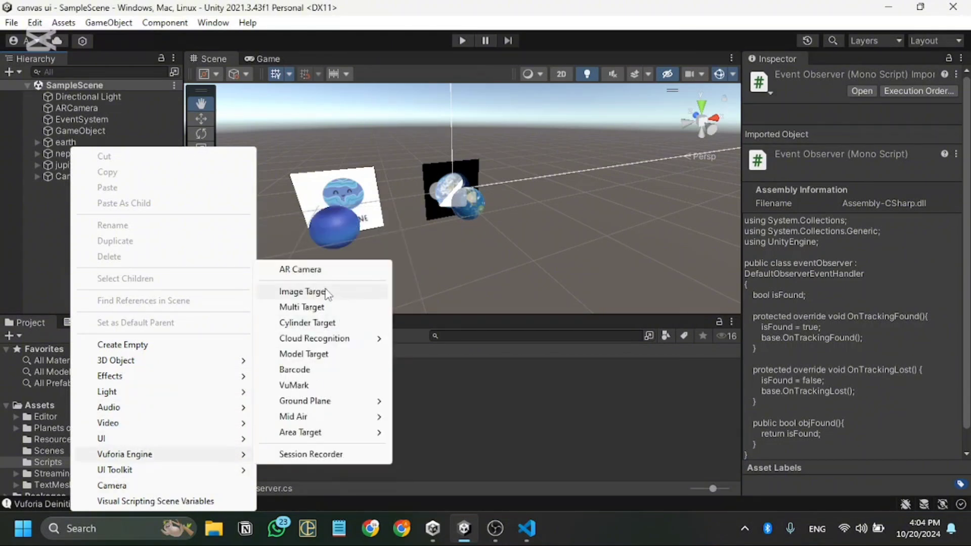
{"action": "left_click", "coordinate": [326, 290]}
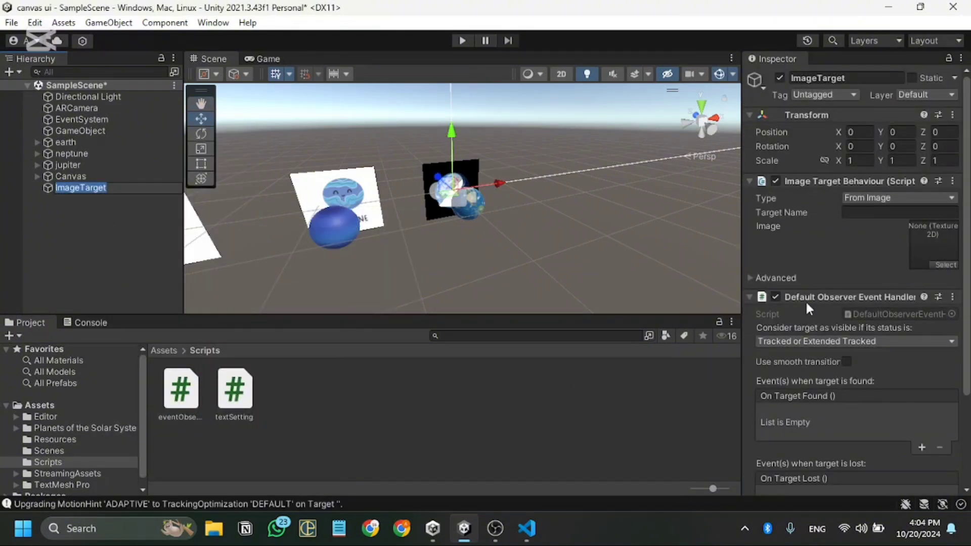
Remove the Default Observer Event Handler component from the new ImageTarget
{"action": "scroll", "coordinate": [809, 294], "scroll_direction": "down", "scroll_amount": 2}
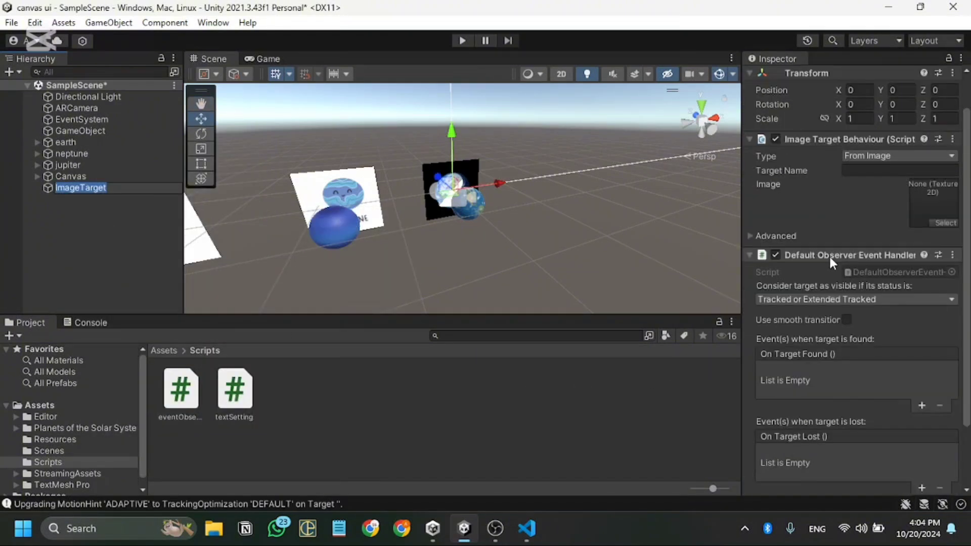
{"action": "left_click", "coordinate": [953, 255]}
{"action": "left_click", "coordinate": [875, 293]}
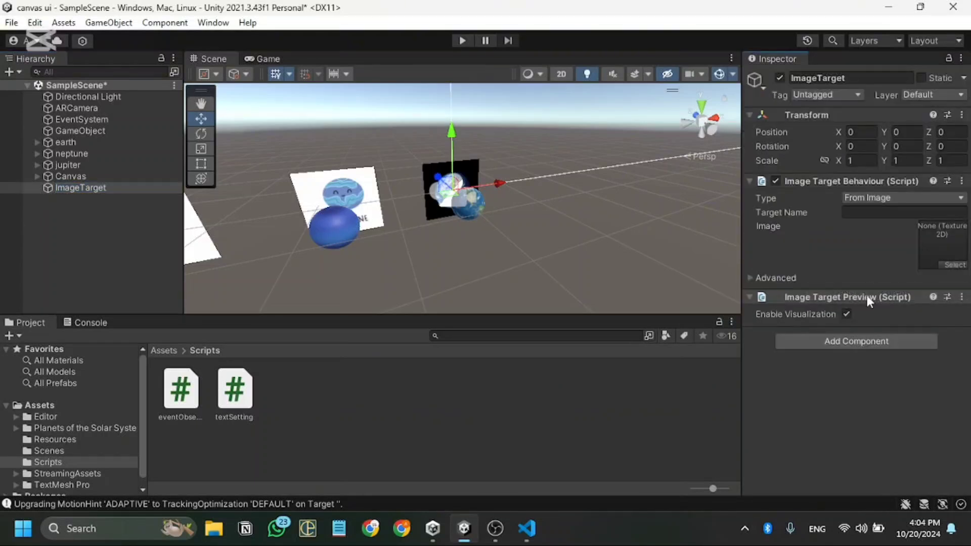
{"action": "left_click", "coordinate": [494, 411]}
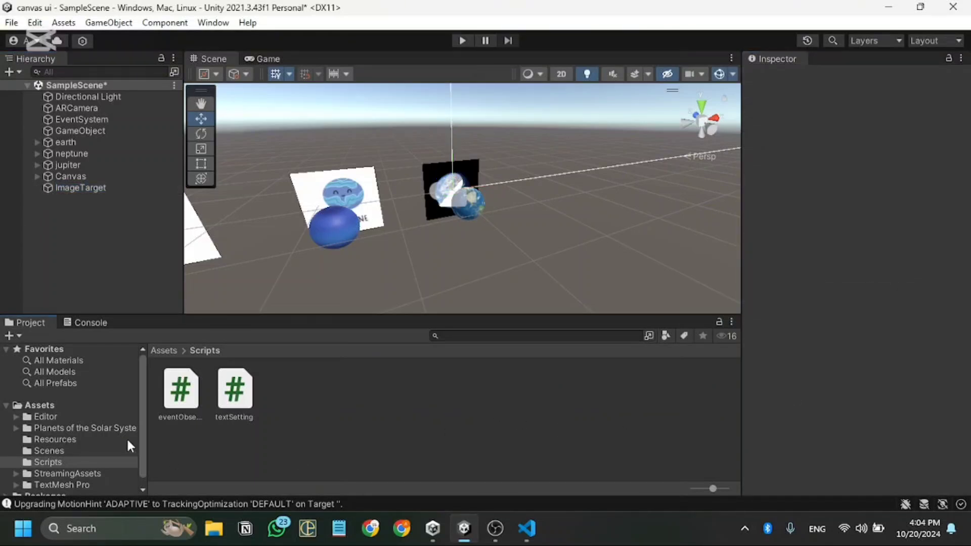
Attach the eventObserver script to the new ImageTarget
{"action": "left_click", "coordinate": [188, 401]}
{"action": "left_click", "coordinate": [79, 189]}
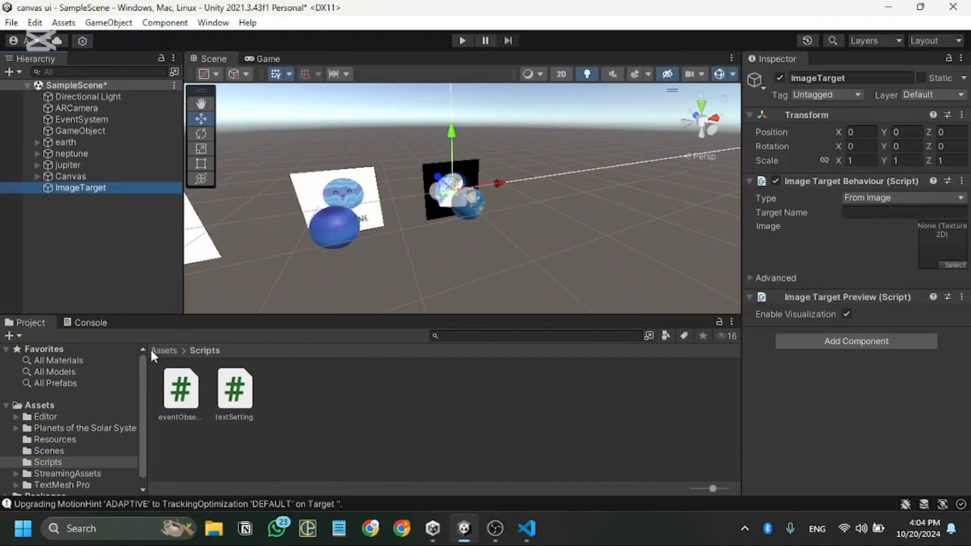
{"action": "left_click_drag", "start_coordinate": [181, 390], "coordinate": [822, 402]}
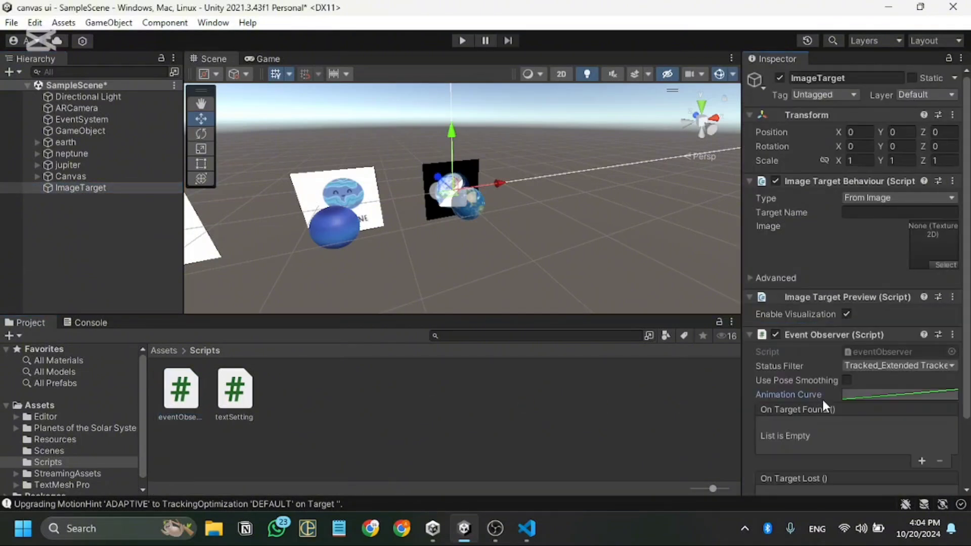
{"action": "scroll", "coordinate": [824, 369], "scroll_direction": "down", "scroll_amount": 3}
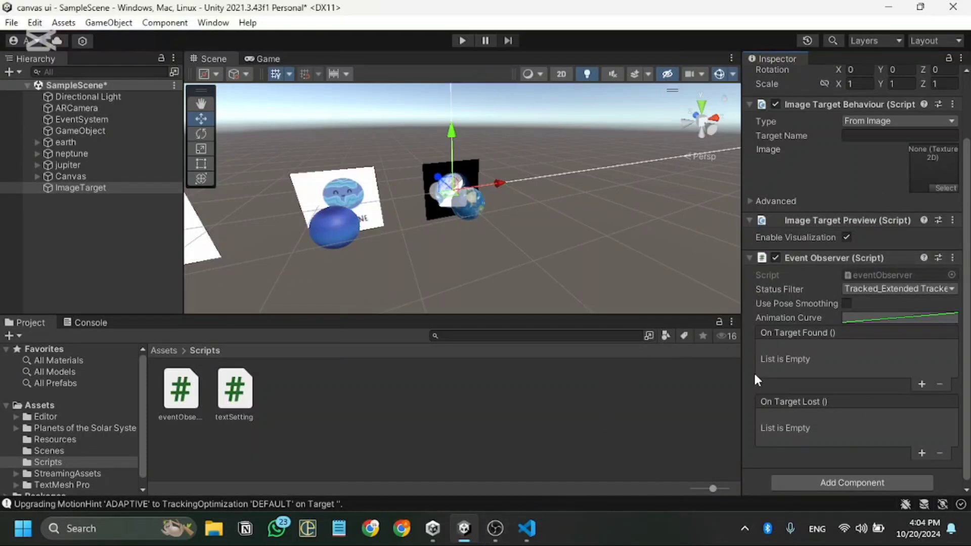
Set the Status Filter of the ImageTarget's Event Observer component to Tracked
{"action": "left_click", "coordinate": [865, 292]}
{"action": "left_click", "coordinate": [806, 305]}
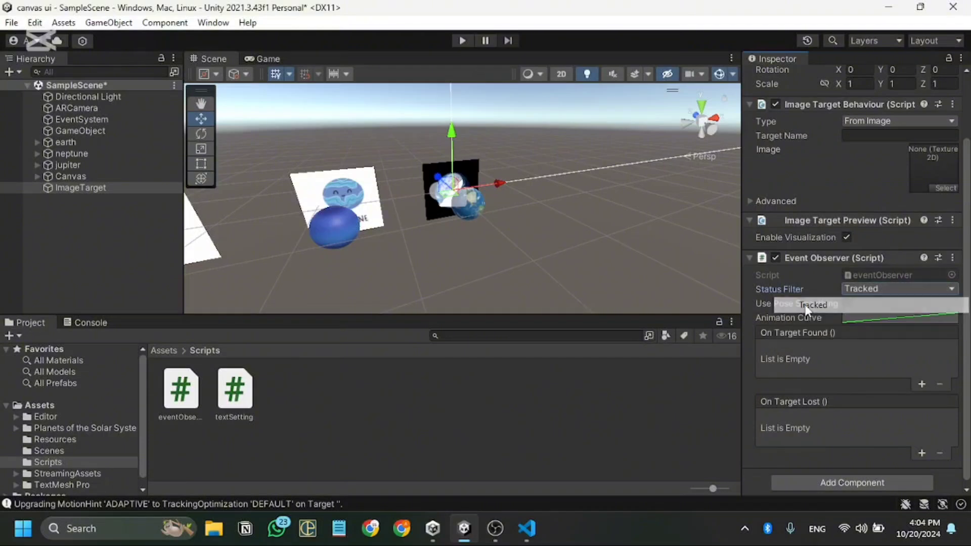
{"action": "left_click", "coordinate": [602, 395]}
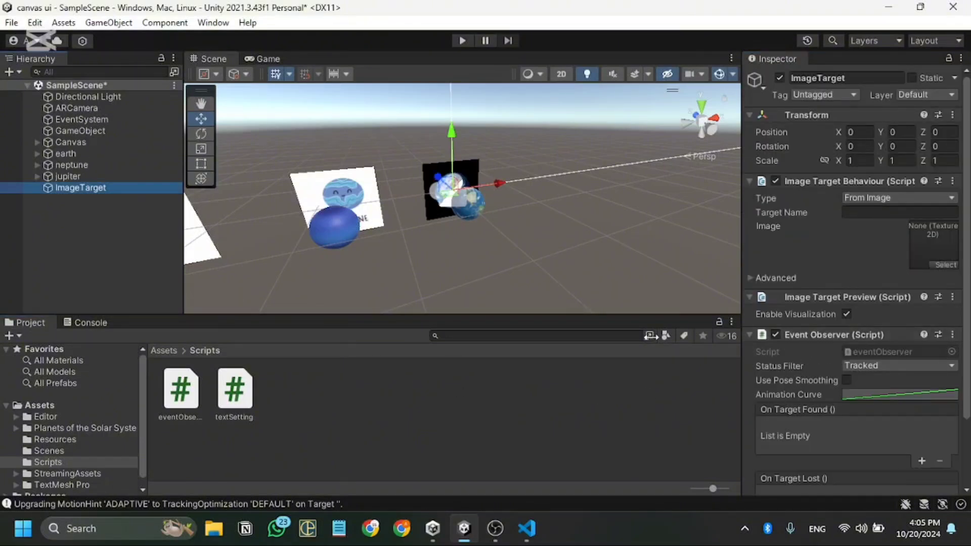
Select the jupiter, neptune and earth image targets together and examine their shared Event Observer settings
{"action": "left_click", "coordinate": [107, 176]}
{"action": "left_click", "coordinate": [98, 162], "text": "ctrl"}
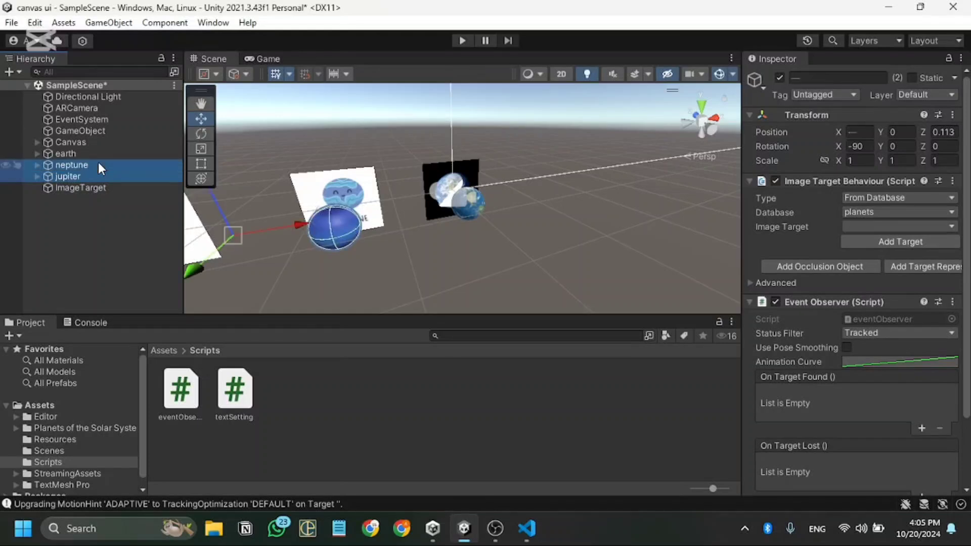
{"action": "left_click", "coordinate": [101, 153], "text": "ctrl"}
{"action": "scroll", "coordinate": [417, 220], "scroll_direction": "down", "scroll_amount": 3}
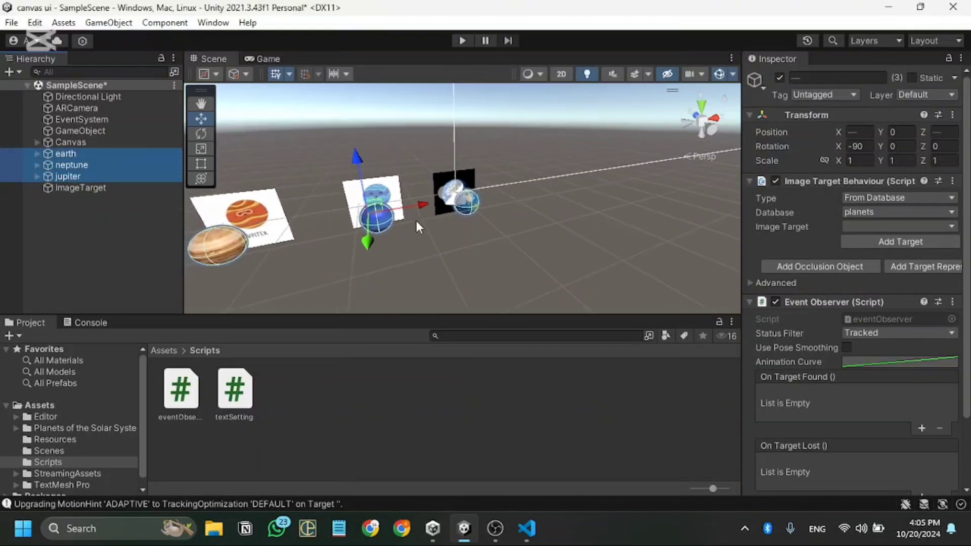
Create an empty game object in the scene and attach the textSetting script to it
{"action": "right_click", "coordinate": [70, 214]}
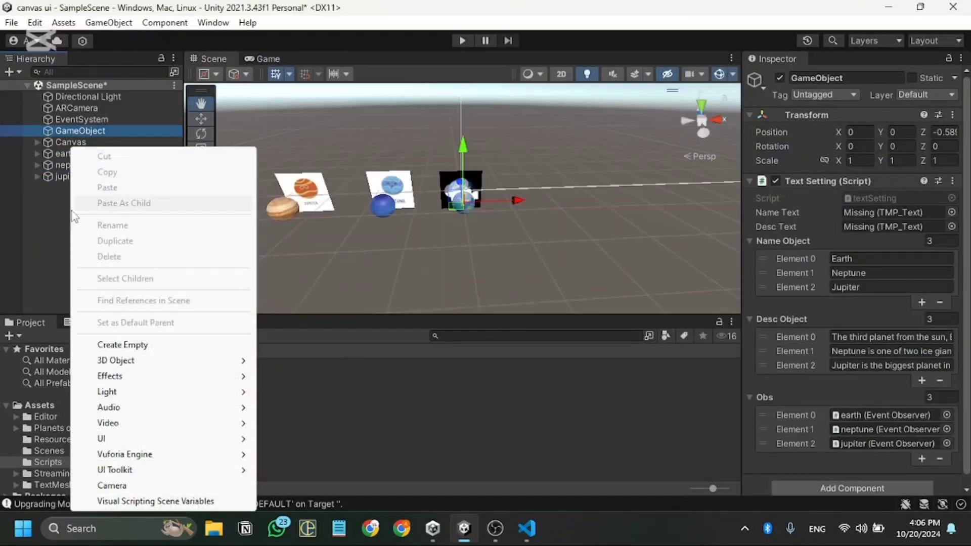
{"action": "left_click", "coordinate": [52, 193]}
{"action": "left_click", "coordinate": [102, 131]}
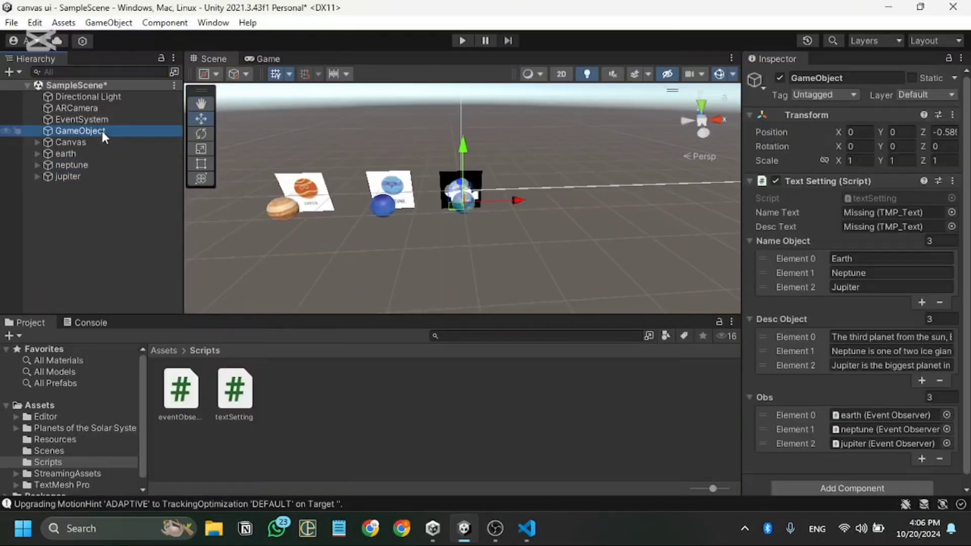
{"action": "right_click", "coordinate": [93, 199]}
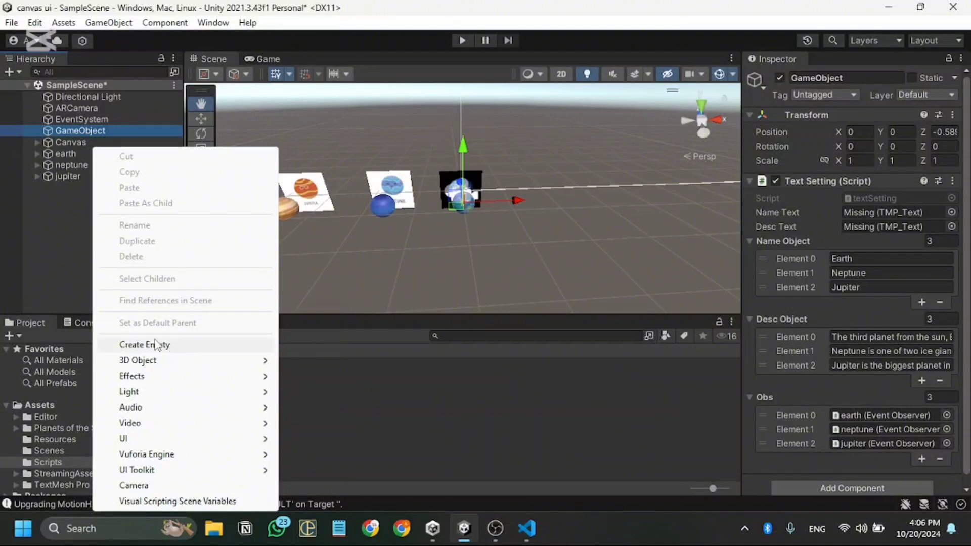
{"action": "left_click", "coordinate": [194, 347]}
{"action": "left_click", "coordinate": [108, 226]}
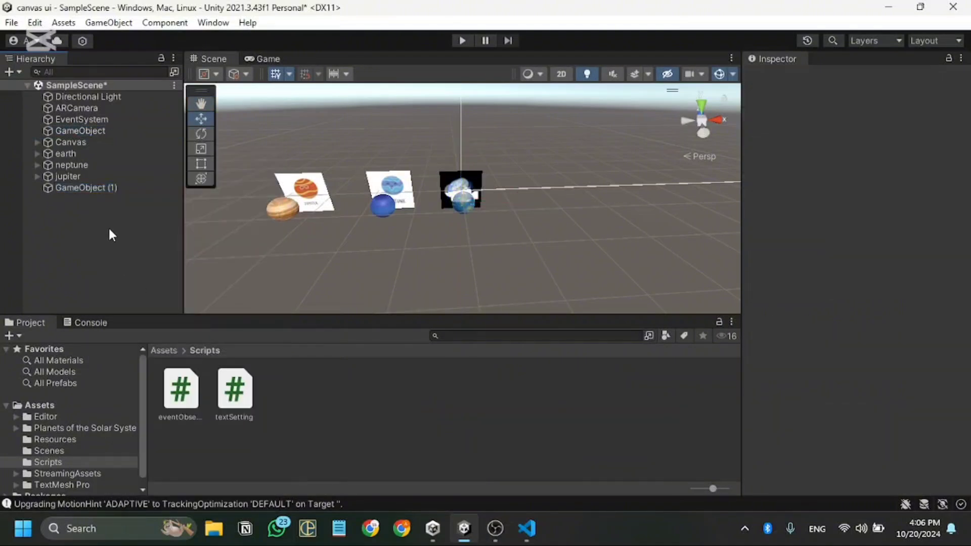
{"action": "left_click", "coordinate": [102, 187]}
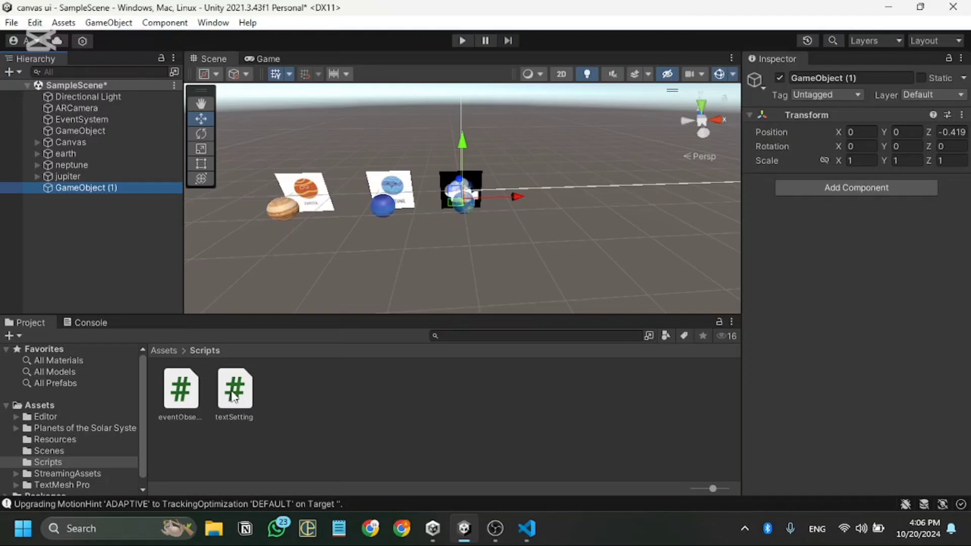
{"action": "left_click_drag", "start_coordinate": [233, 400], "coordinate": [812, 290]}
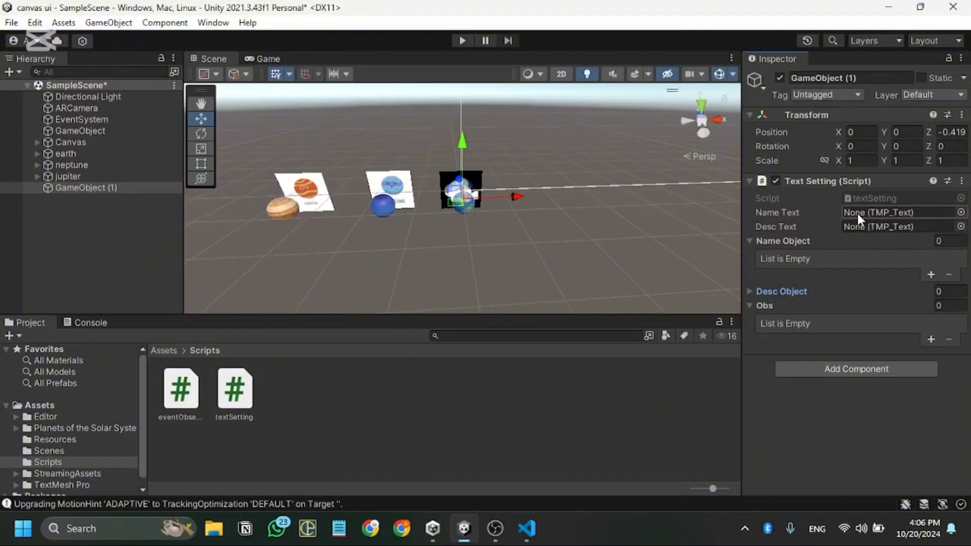
Rename the first Image under the Canvas, which holds the object name text, as "name"
{"action": "left_click", "coordinate": [37, 142]}
{"action": "left_click", "coordinate": [83, 155]}
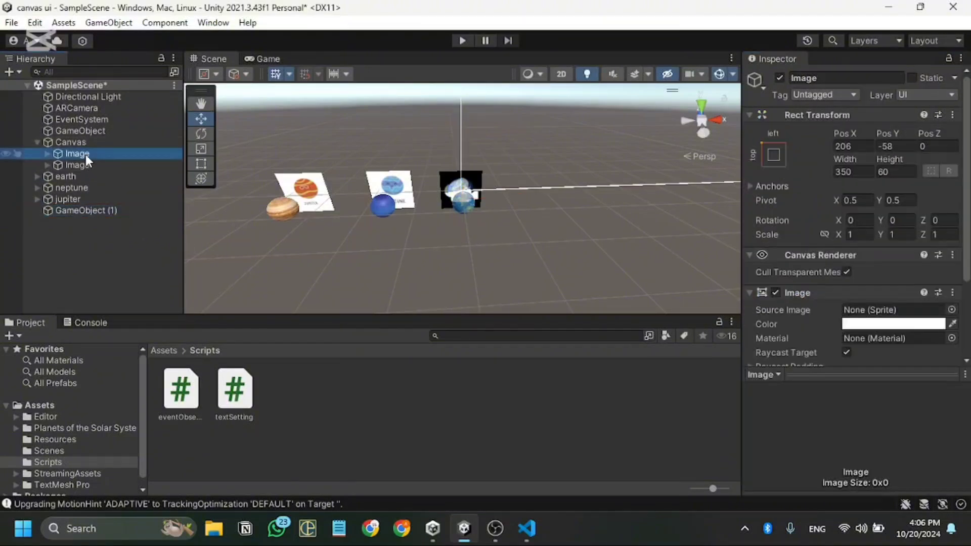
{"action": "left_click", "coordinate": [78, 156]}
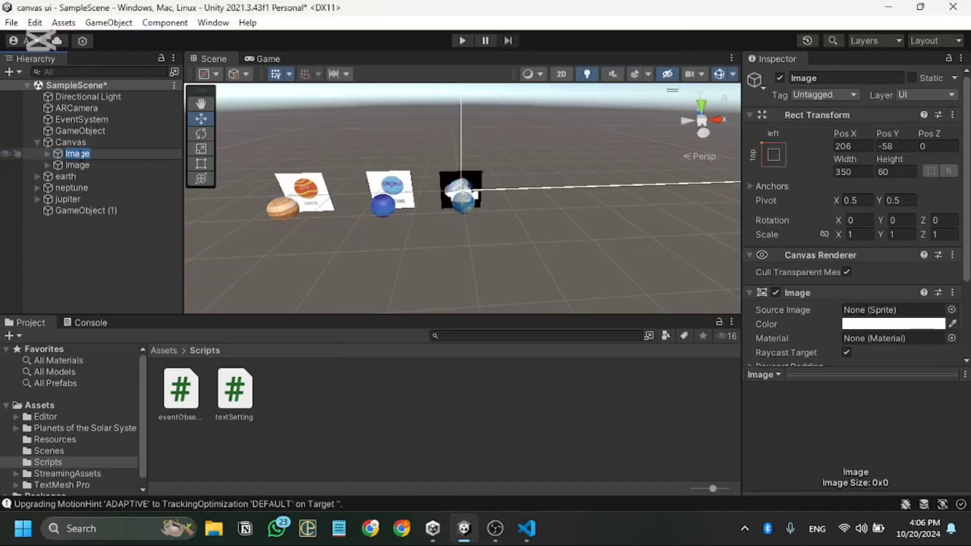
{"action": "type", "text": "name"}
{"action": "left_click", "coordinate": [86, 266]}
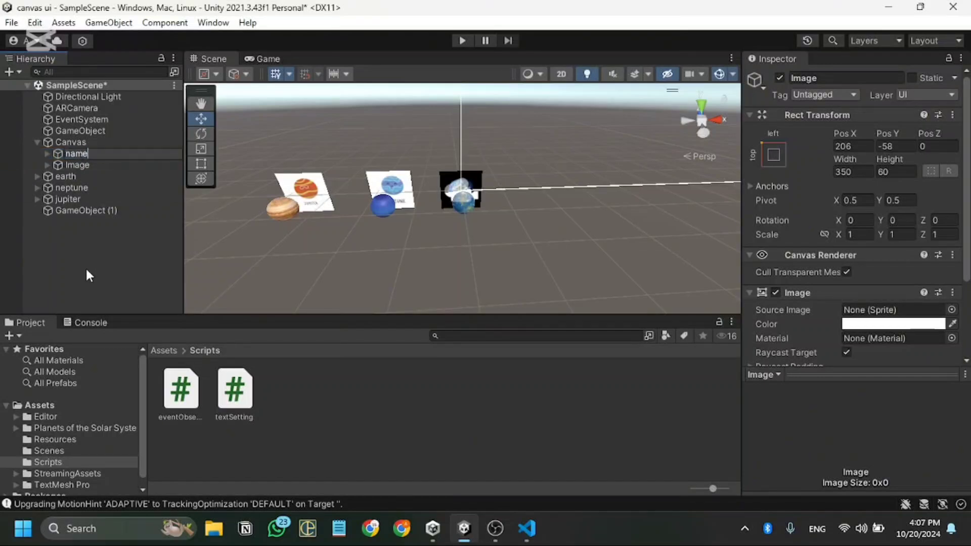
Rename the remaining Image under the Canvas, which holds the description text, as "desc"
{"action": "left_click", "coordinate": [84, 166]}
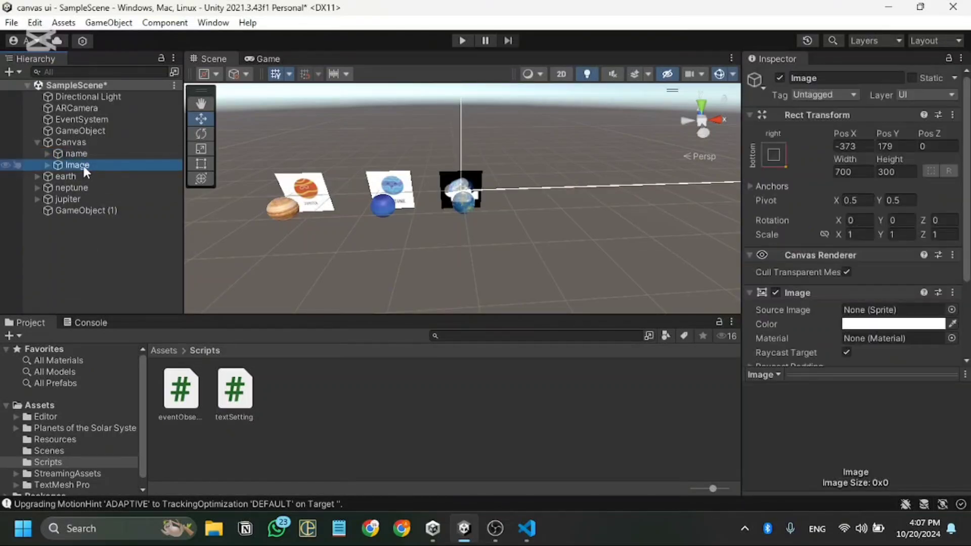
{"action": "left_click", "coordinate": [84, 166]}
{"action": "type", "text": "desc"}
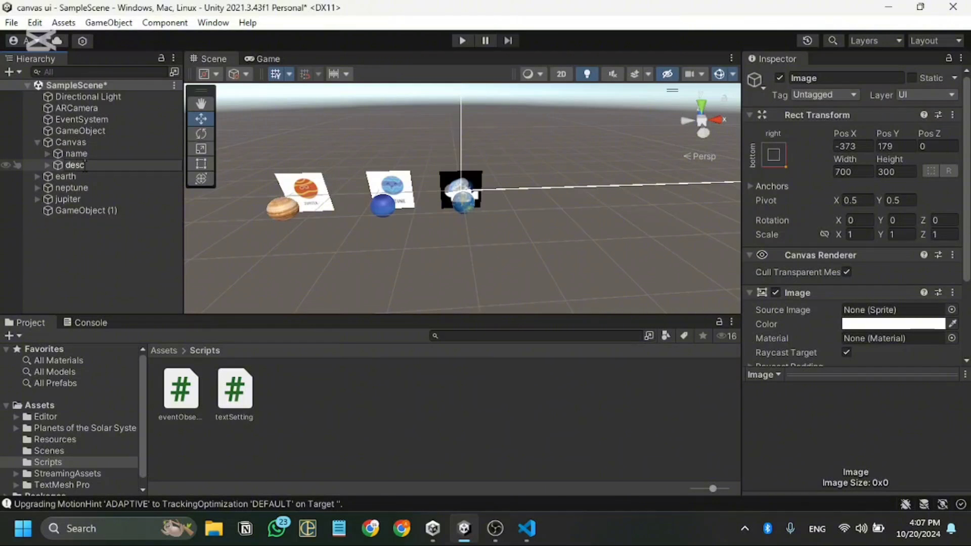
{"action": "left_click", "coordinate": [113, 224]}
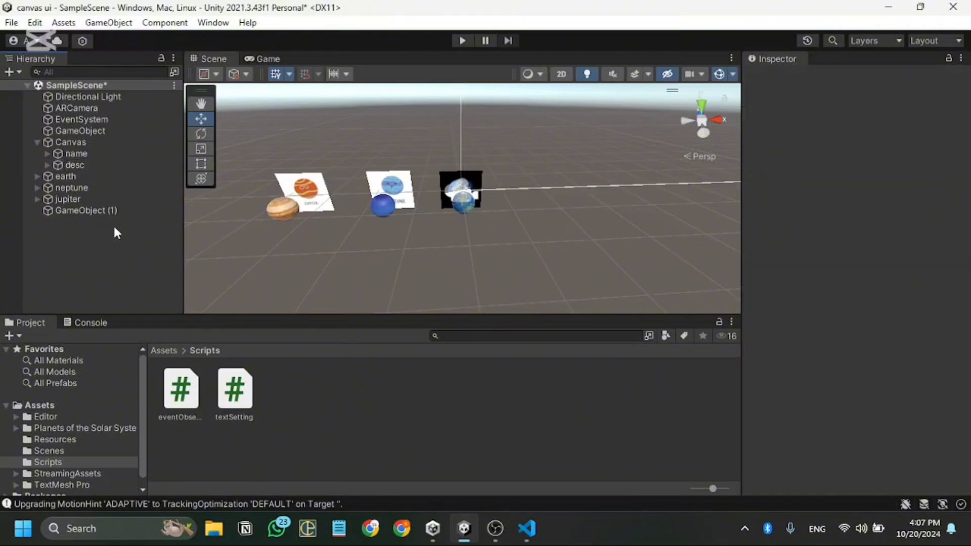
Assign the Text (TMP) children of name and desc to the Name Text and Desc Text fields of GameObject (1)'s Text Setting component
{"action": "left_click", "coordinate": [95, 153]}
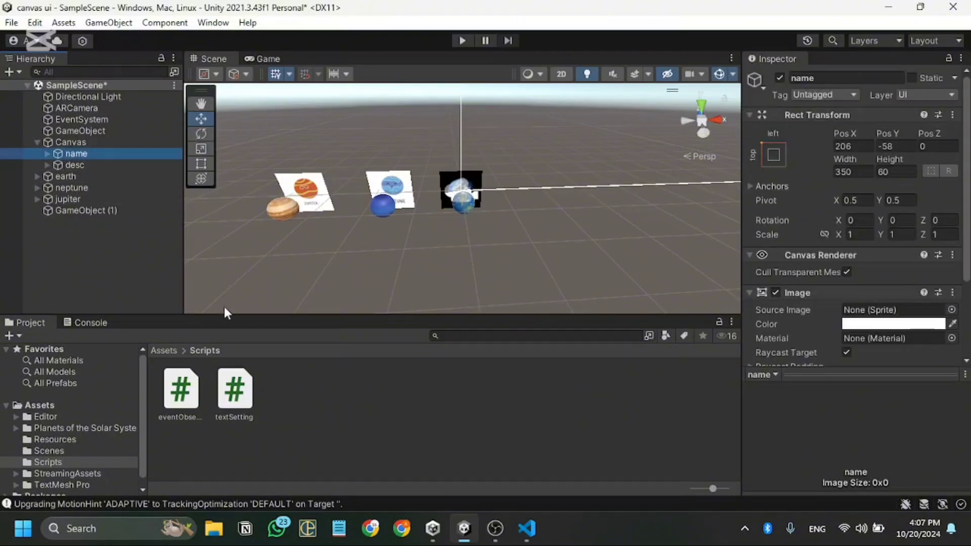
{"action": "left_click", "coordinate": [123, 214]}
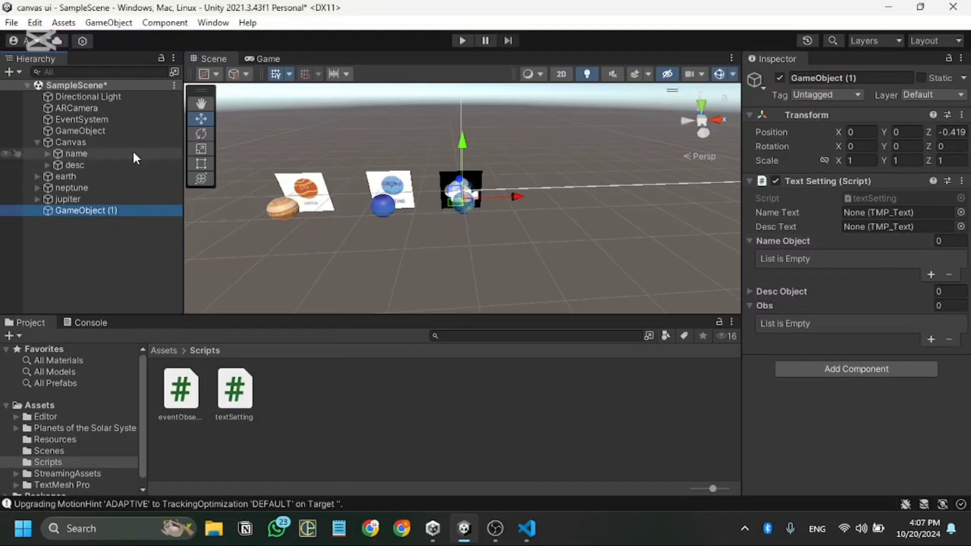
{"action": "left_click", "coordinate": [47, 154]}
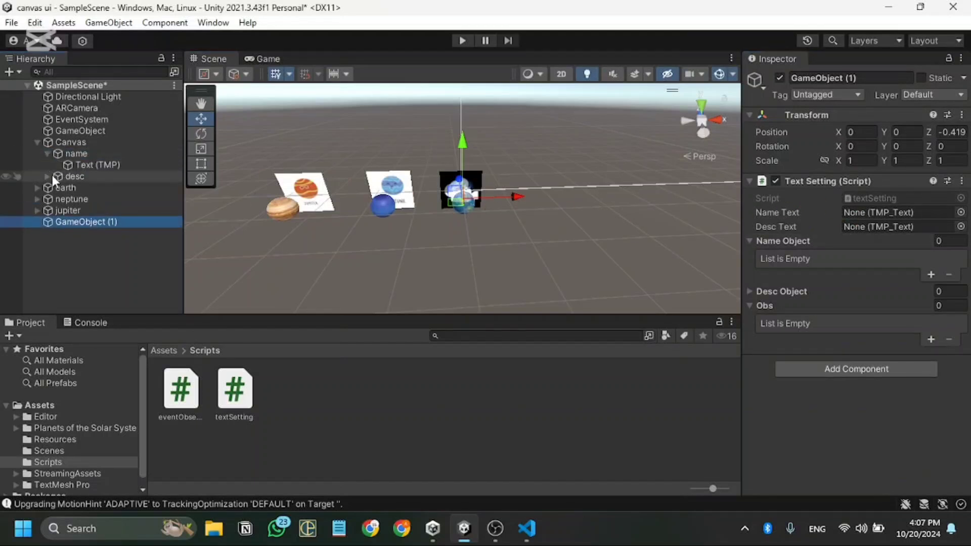
{"action": "left_click", "coordinate": [47, 176]}
{"action": "left_click_drag", "start_coordinate": [102, 162], "coordinate": [865, 212]}
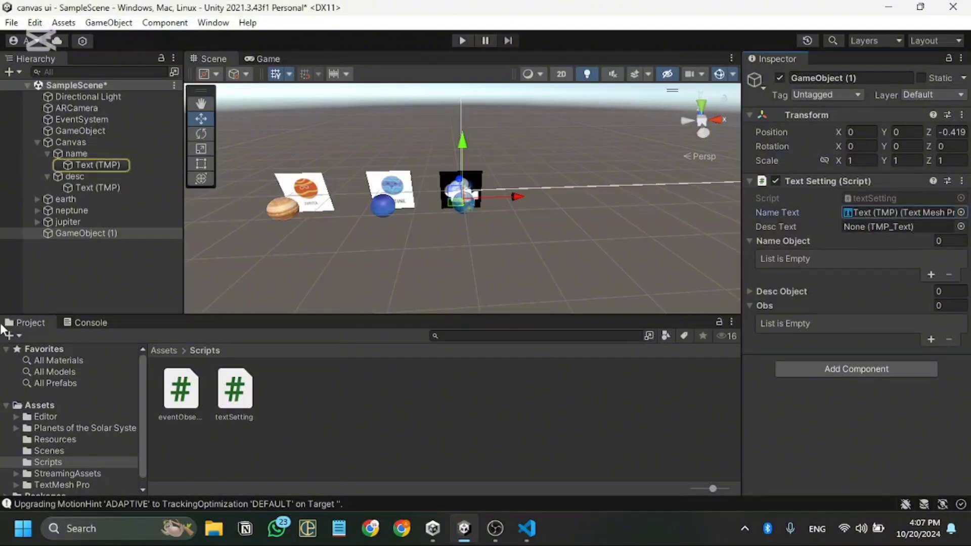
{"action": "left_click_drag", "start_coordinate": [90, 187], "coordinate": [875, 230]}
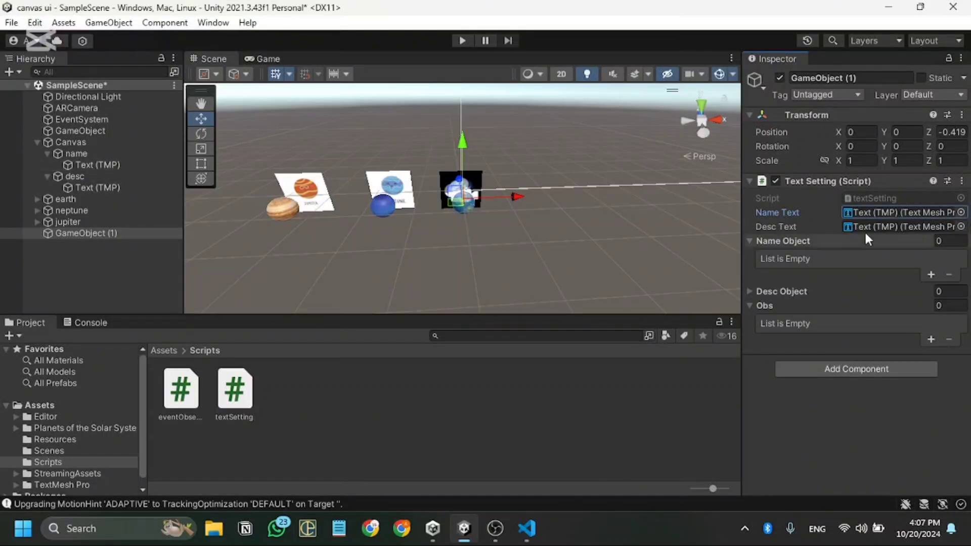
{"action": "left_click", "coordinate": [779, 291]}
Open the textSetting script in Visual Studio Code and dismiss the Restricted Mode notice
{"action": "left_click", "coordinate": [494, 428]}
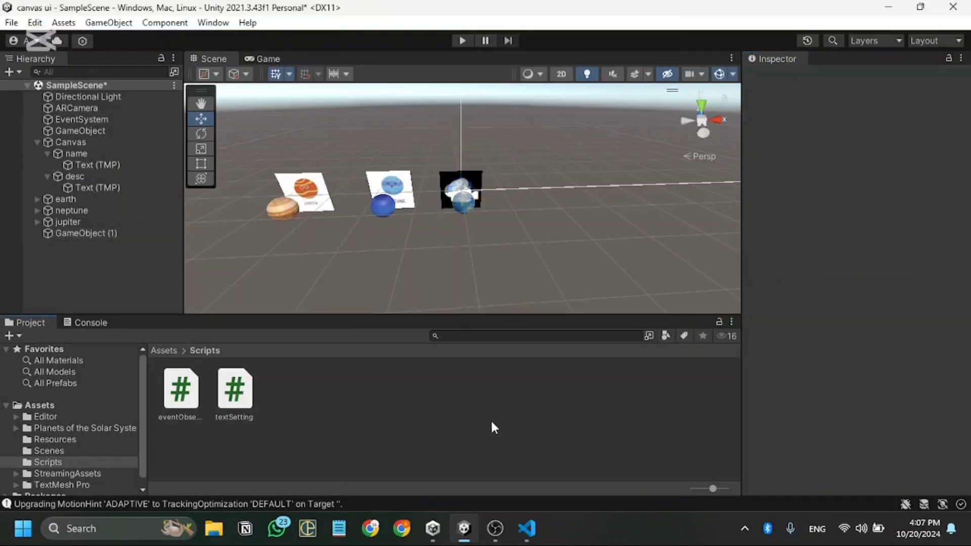
{"action": "left_click", "coordinate": [237, 396]}
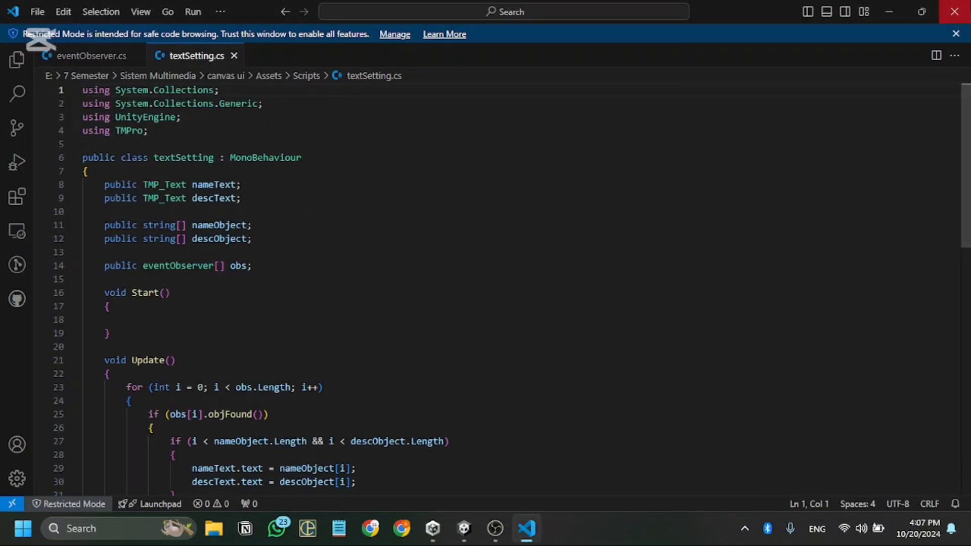
{"action": "left_click", "coordinate": [956, 34]}
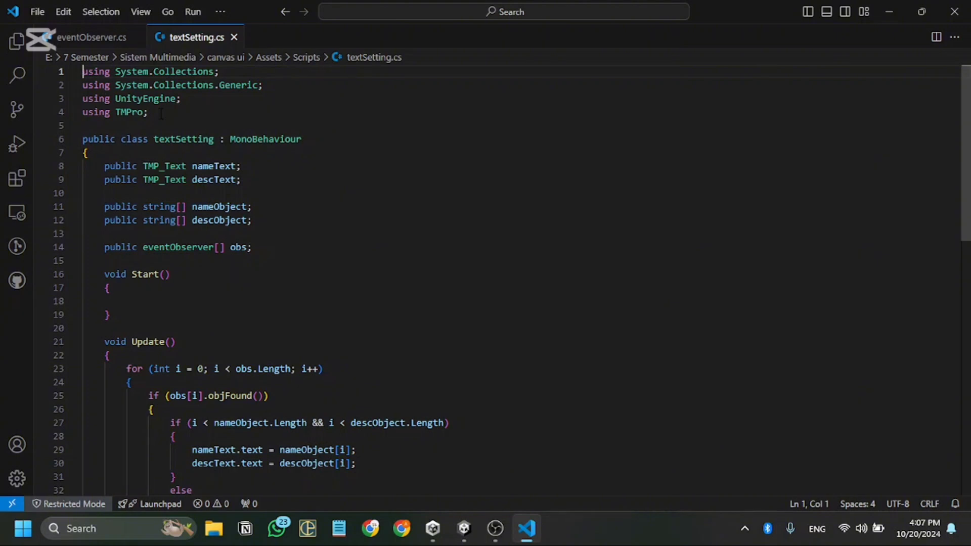
{"action": "key", "text": "alt+Tab"}
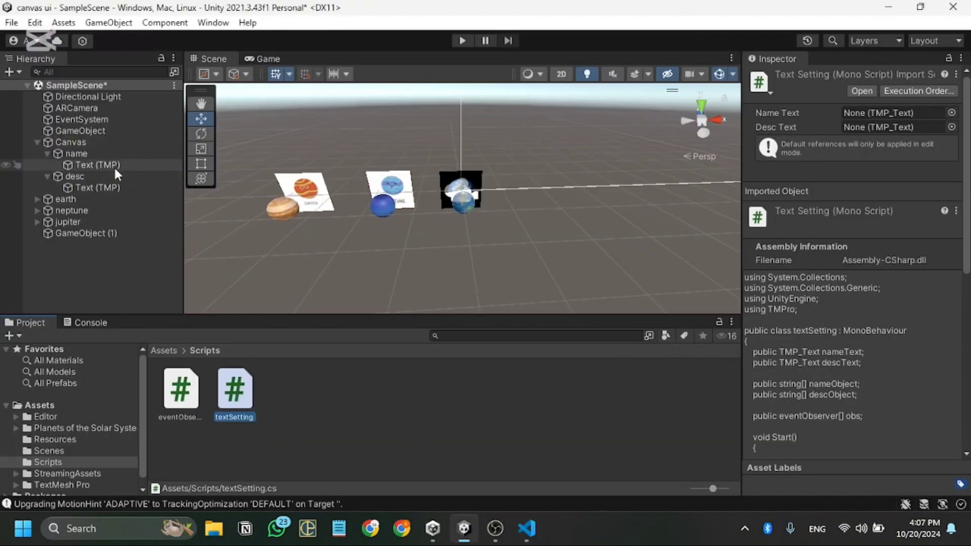
{"action": "key", "text": "alt+Tab"}
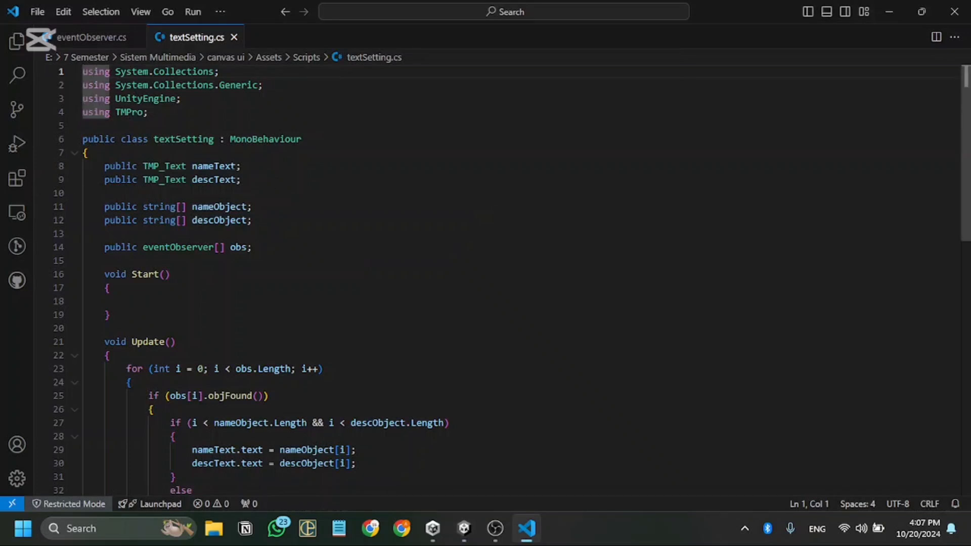
Examine the TMPro import and the declarations of the TMP_Text variables and the nameObject and descObject string arrays in textSetting.cs
{"action": "left_click", "coordinate": [151, 112]}
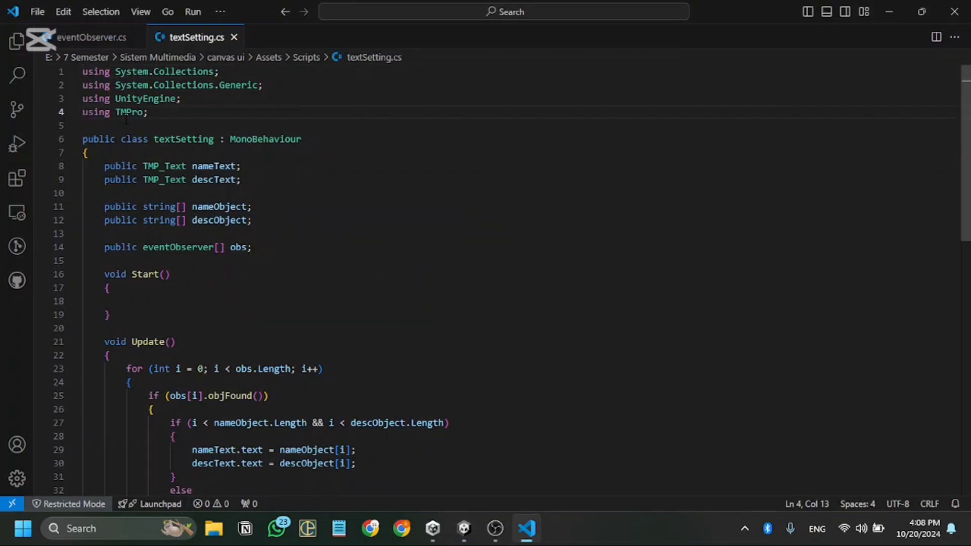
{"action": "left_click", "coordinate": [100, 166]}
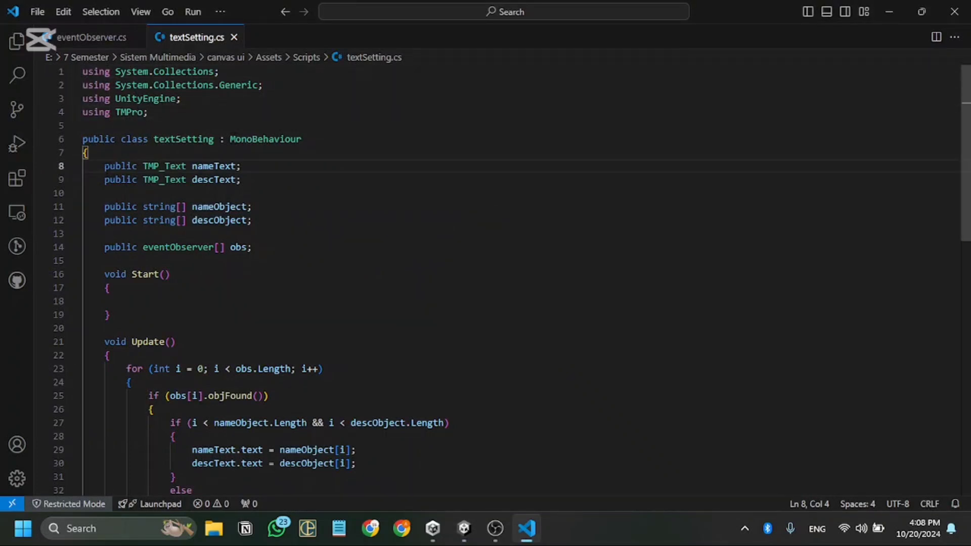
{"action": "left_click", "coordinate": [207, 180]}
{"action": "left_click", "coordinate": [160, 167]}
{"action": "left_click", "coordinate": [143, 167]}
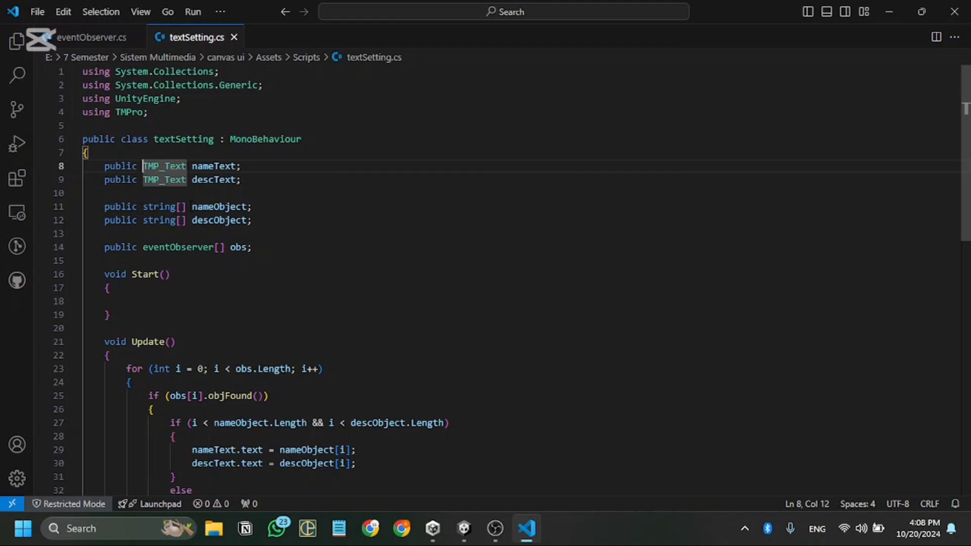
{"action": "left_click", "coordinate": [192, 206]}
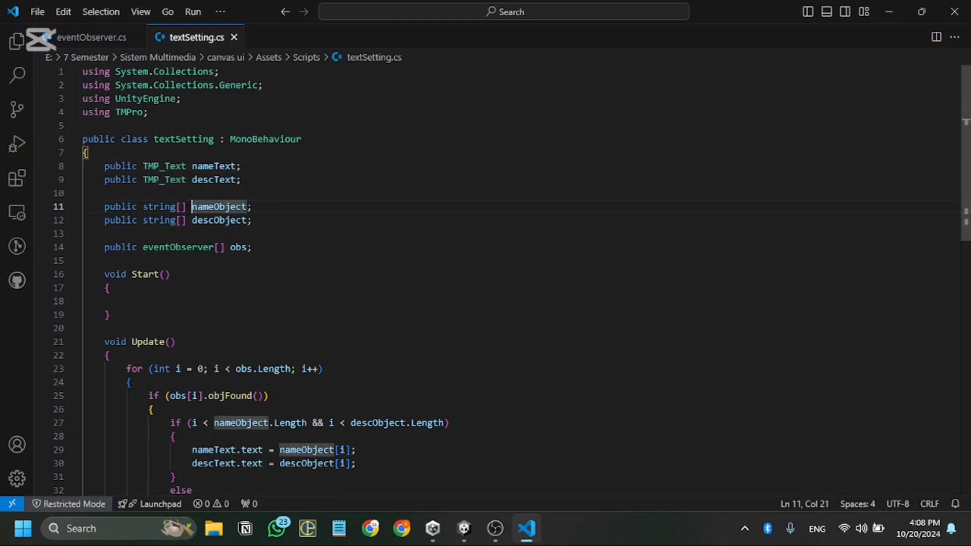
{"action": "left_click", "coordinate": [280, 226]}
{"action": "double_click", "coordinate": [217, 206]}
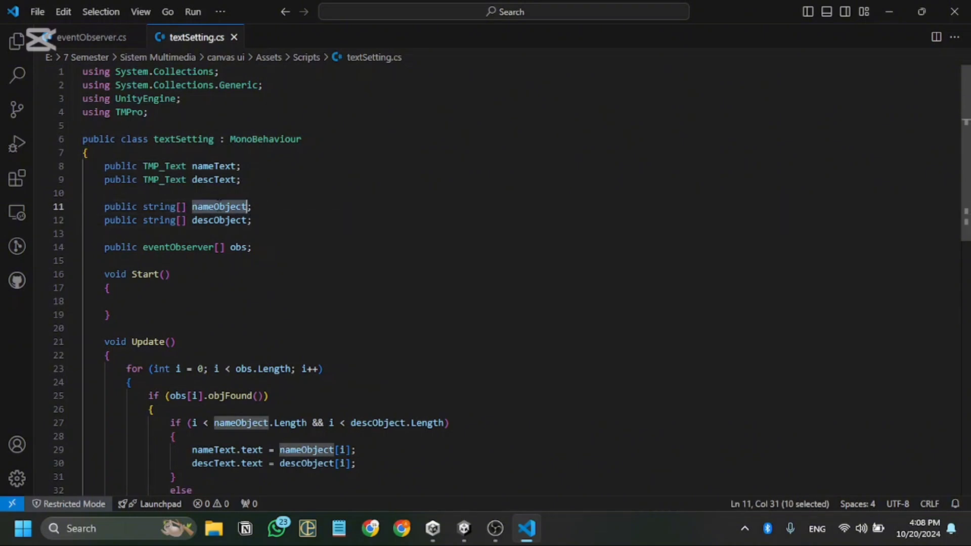
{"action": "left_click", "coordinate": [289, 209]}
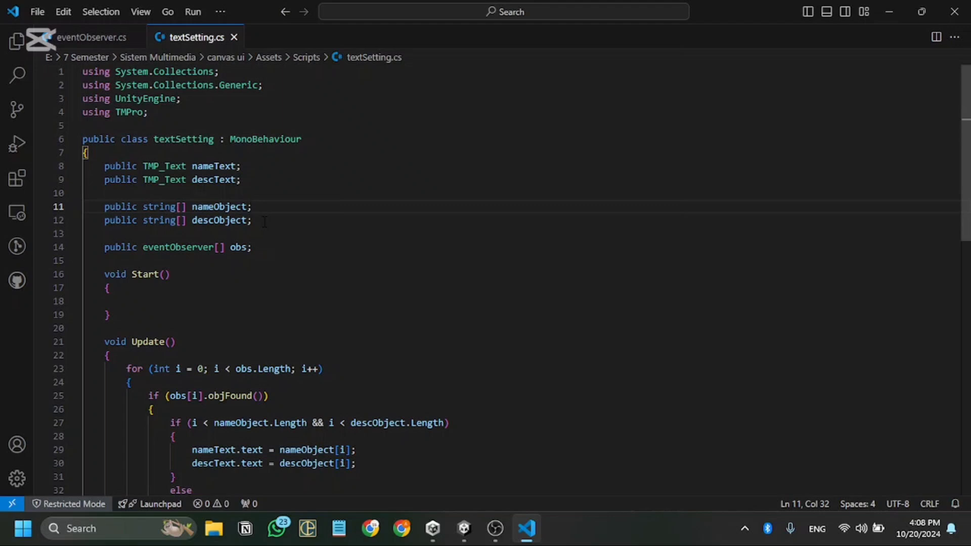
{"action": "left_click", "coordinate": [265, 222]}
Examine the obs array declaration in textSetting.cs and the eventObserver class it refers to in eventObserver.cs
{"action": "left_click", "coordinate": [226, 248]}
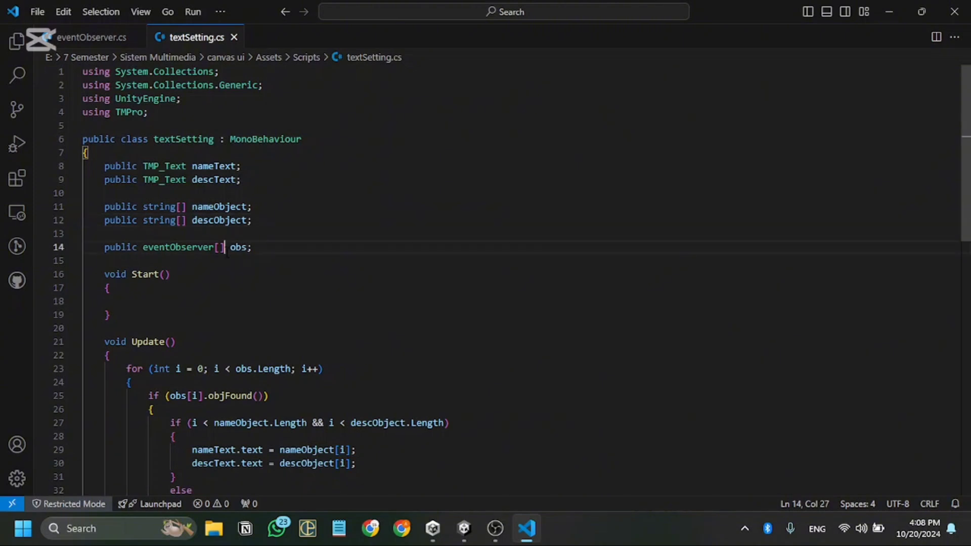
{"action": "left_click", "coordinate": [191, 238]}
{"action": "double_click", "coordinate": [187, 247]}
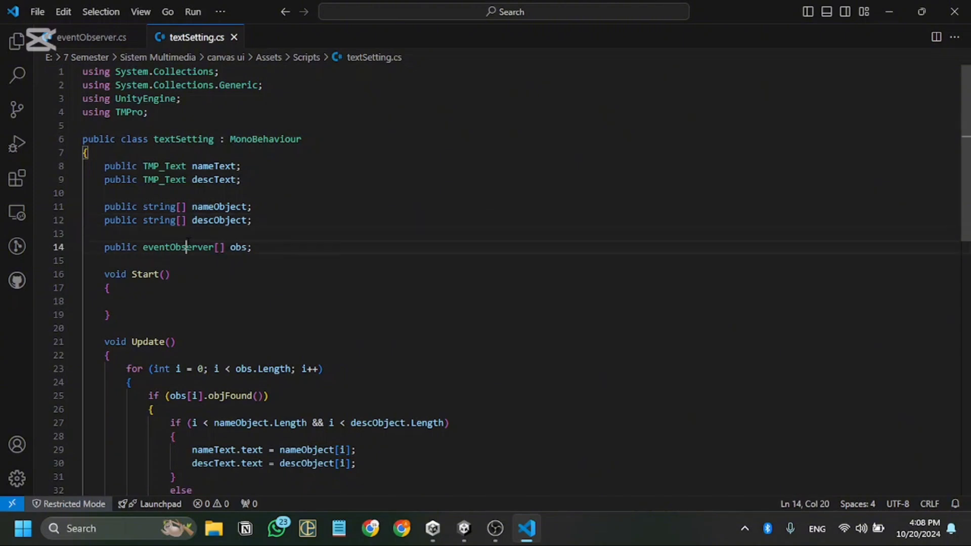
{"action": "left_click", "coordinate": [92, 40]}
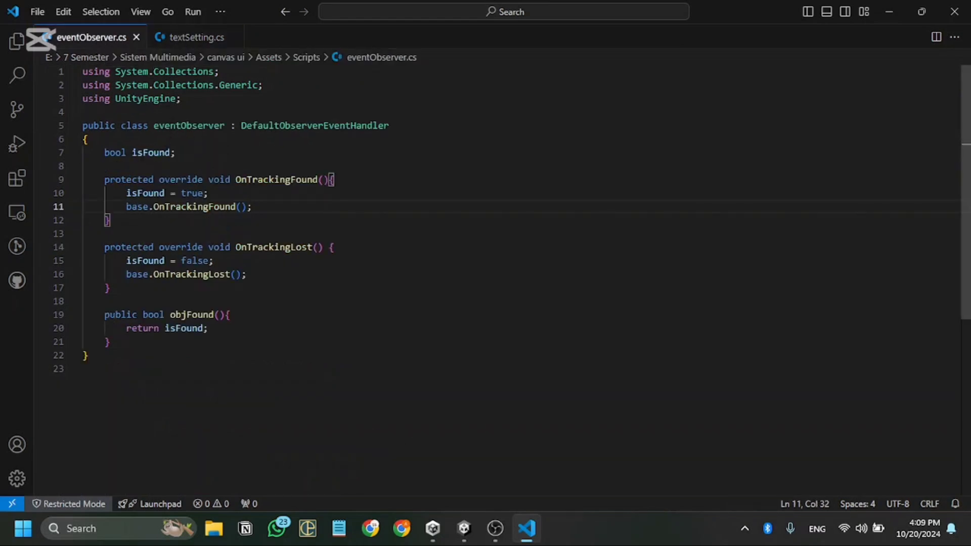
{"action": "left_click", "coordinate": [193, 38]}
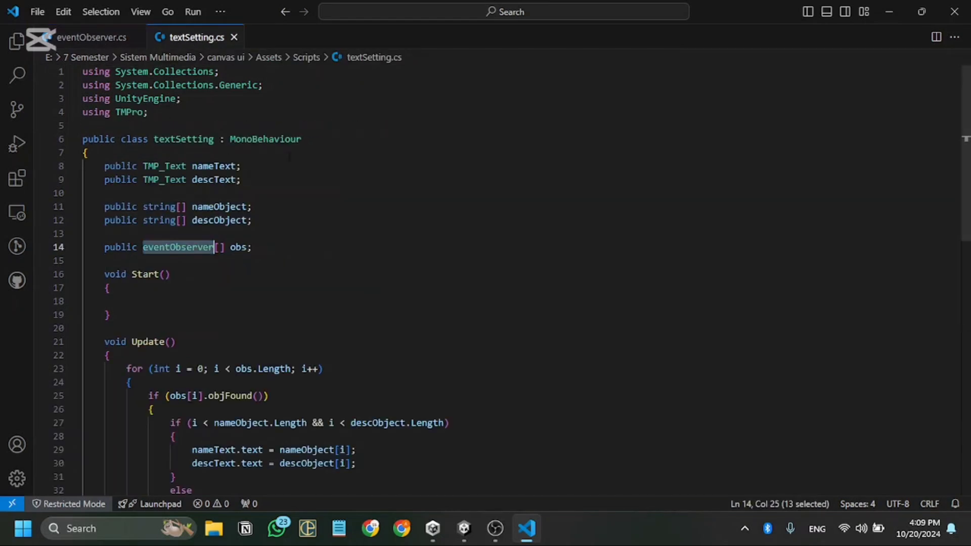
{"action": "left_click", "coordinate": [244, 248]}
{"action": "double_click", "coordinate": [241, 248]}
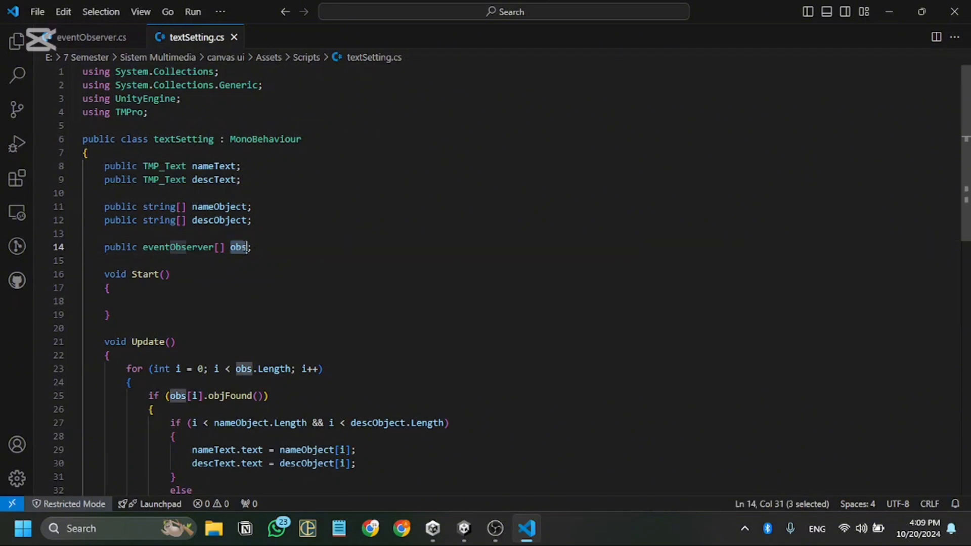
Examine the Update method's for loop over obs.Length and the obs[i].objFound() condition in textSetting.cs
{"action": "scroll", "coordinate": [202, 280], "scroll_direction": "down", "scroll_amount": 1}
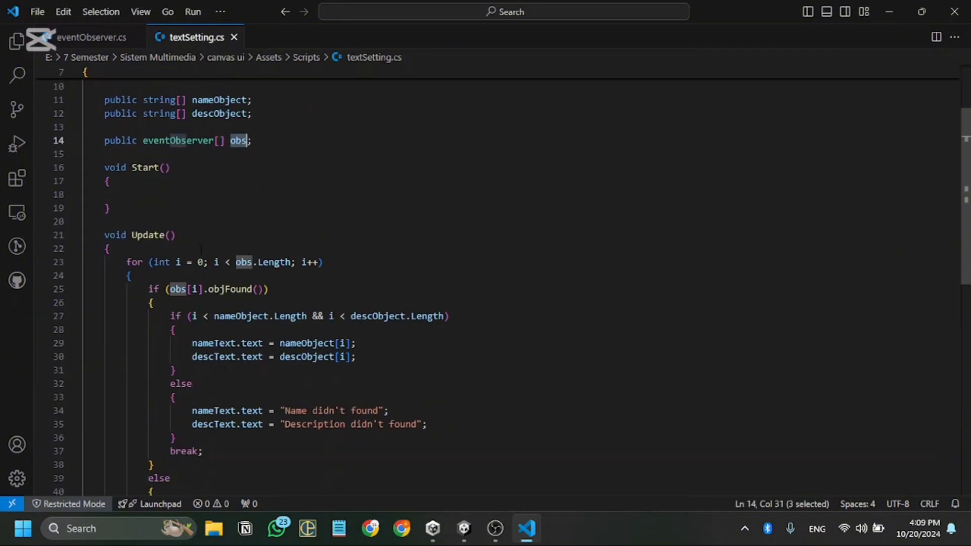
{"action": "left_click", "coordinate": [184, 234]}
{"action": "scroll", "coordinate": [345, 260], "scroll_direction": "down", "scroll_amount": 1}
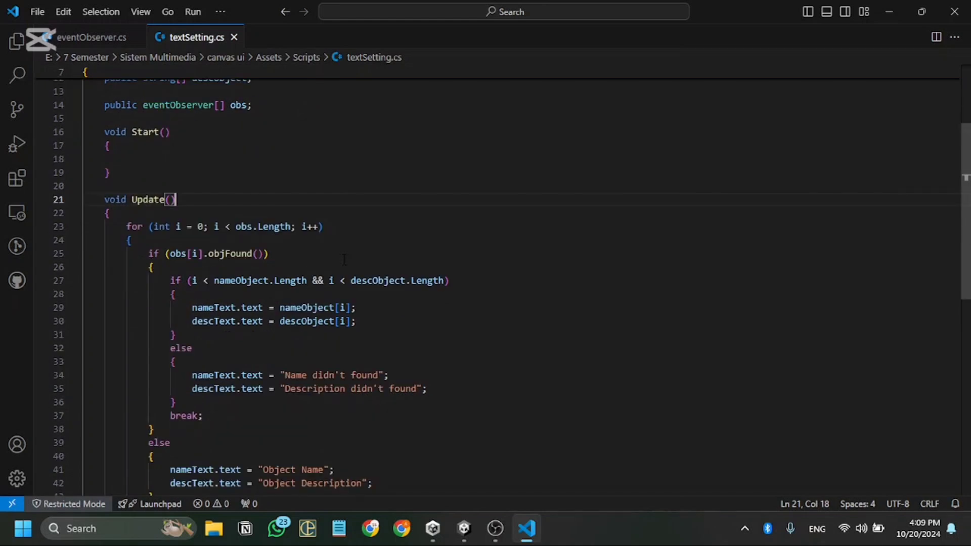
{"action": "scroll", "coordinate": [345, 241], "scroll_direction": "down", "scroll_amount": 1}
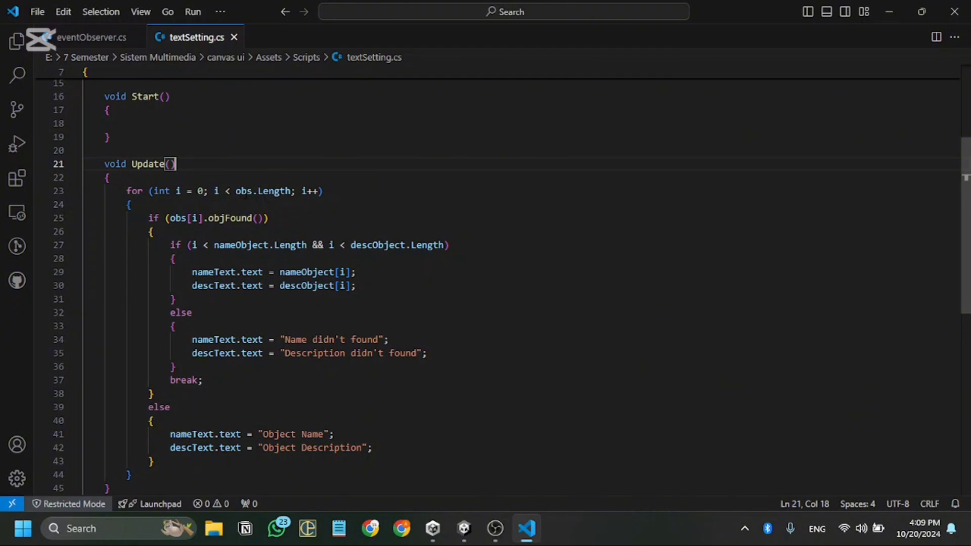
{"action": "left_click", "coordinate": [246, 191]}
{"action": "left_click", "coordinate": [278, 191]}
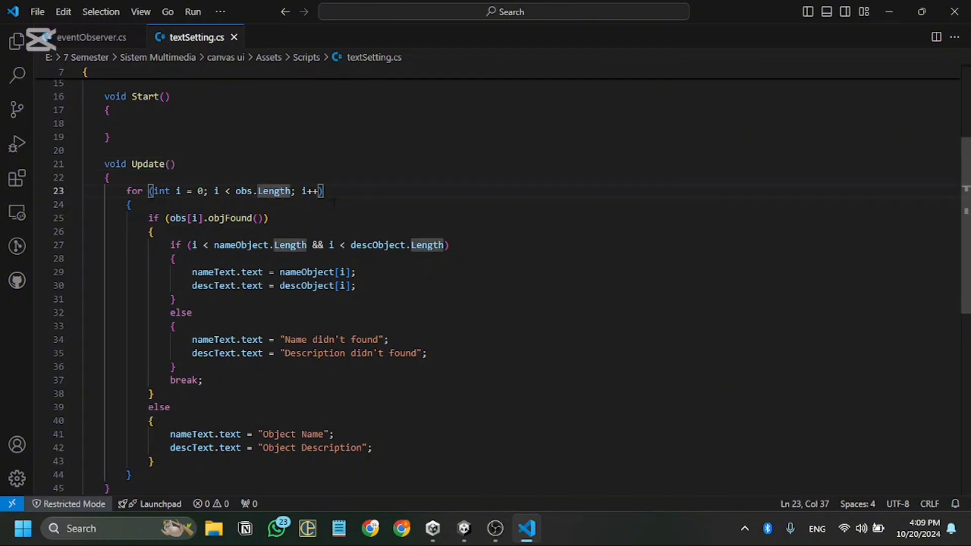
{"action": "left_click", "coordinate": [344, 191]}
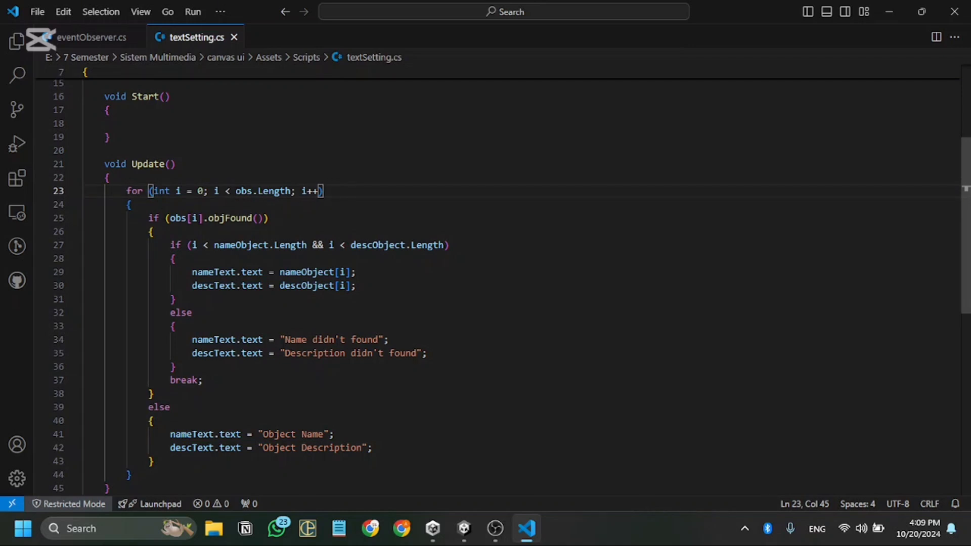
{"action": "double_click", "coordinate": [177, 218]}
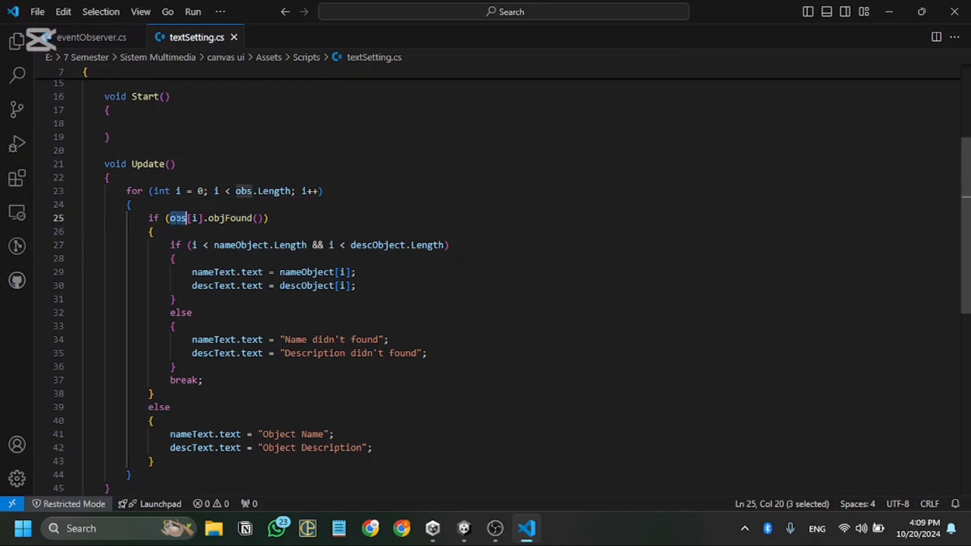
{"action": "double_click", "coordinate": [230, 218]}
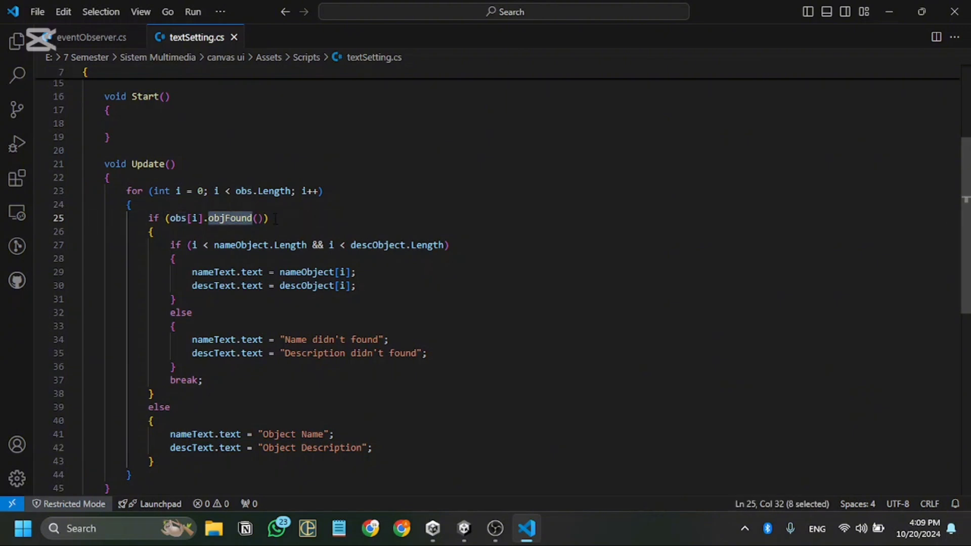
{"action": "left_click", "coordinate": [275, 218]}
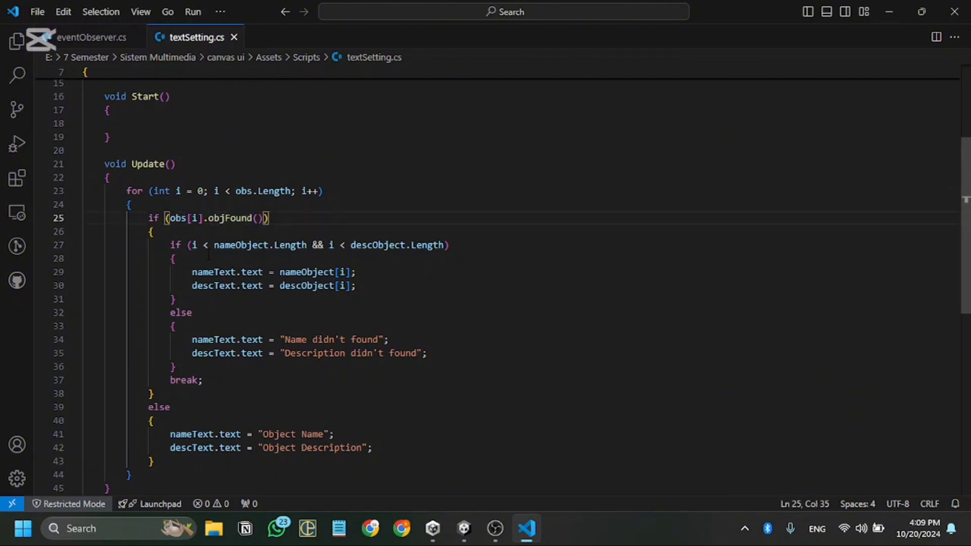
Examine the branches in Update that assign nameText and descText, including the not-found texts, the break and the default Object Name and Object Description
{"action": "scroll", "coordinate": [208, 255], "scroll_direction": "down", "scroll_amount": 1}
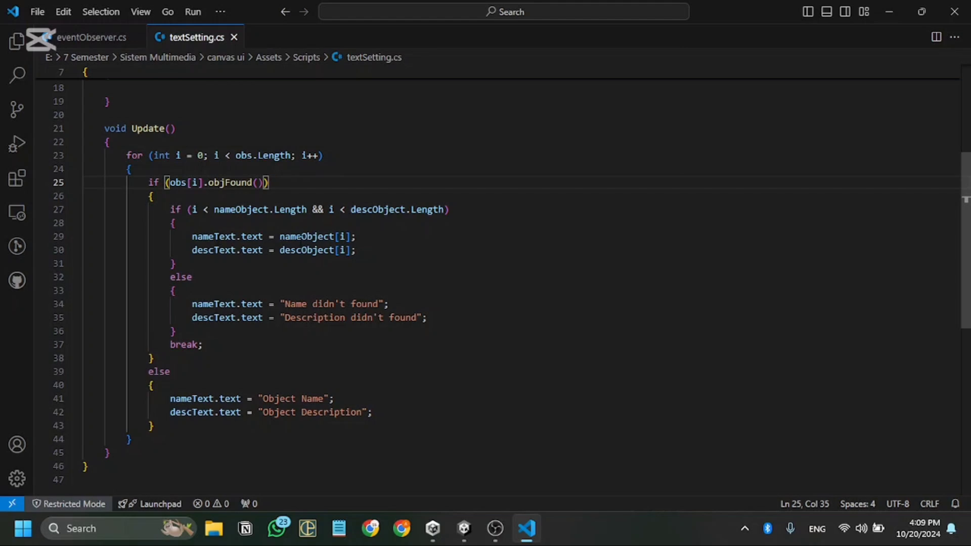
{"action": "double_click", "coordinate": [309, 236]}
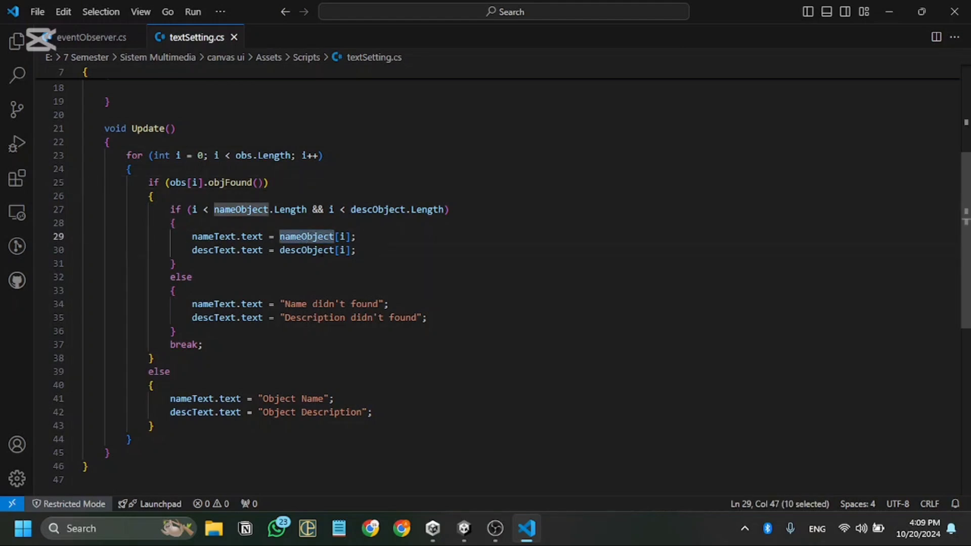
{"action": "key", "text": "Down"}
{"action": "key", "text": "Down"}
{"action": "key", "text": "Down"}
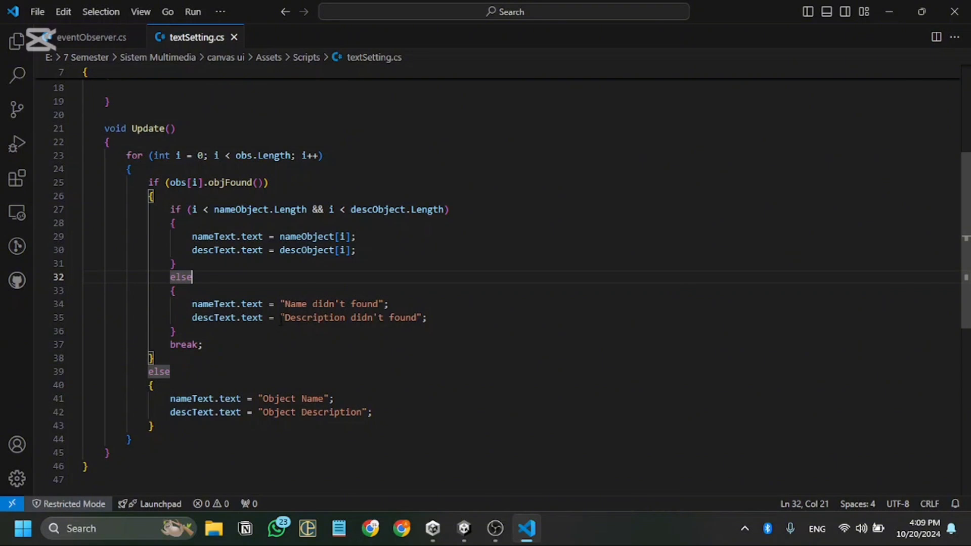
{"action": "left_click", "coordinate": [435, 318]}
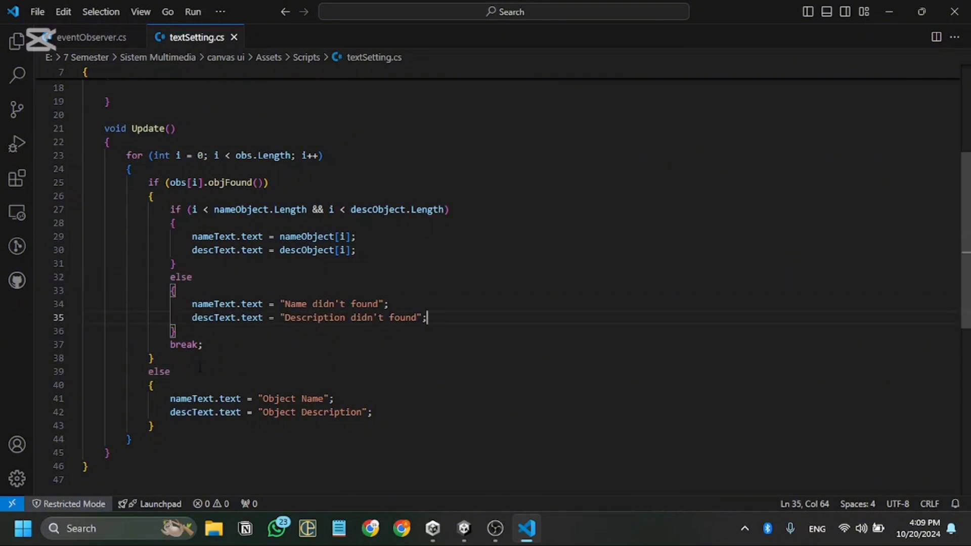
{"action": "left_click", "coordinate": [215, 346]}
{"action": "scroll", "coordinate": [205, 359], "scroll_direction": "down", "scroll_amount": 2}
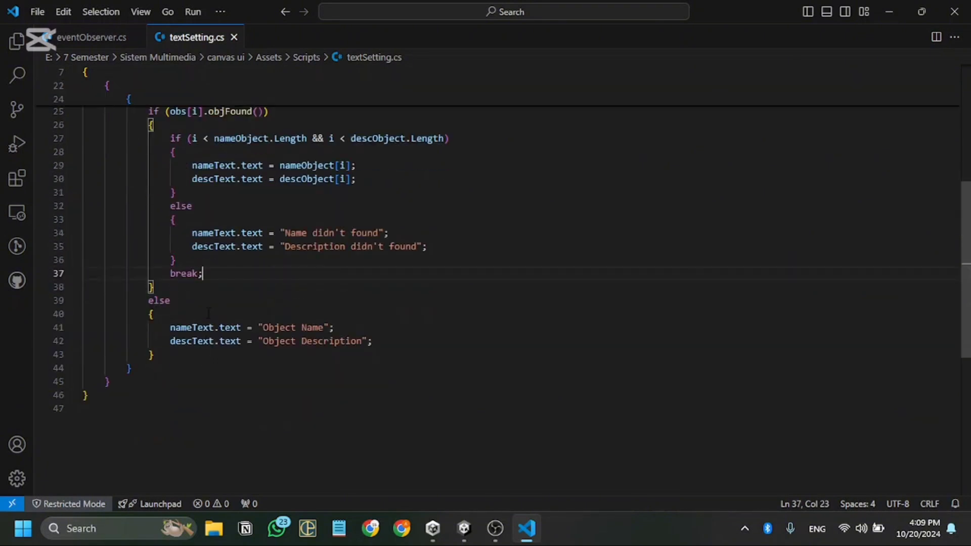
{"action": "left_click", "coordinate": [208, 314]}
{"action": "scroll", "coordinate": [208, 311], "scroll_direction": "up", "scroll_amount": 2}
{"action": "scroll", "coordinate": [200, 343], "scroll_direction": "down", "scroll_amount": 1}
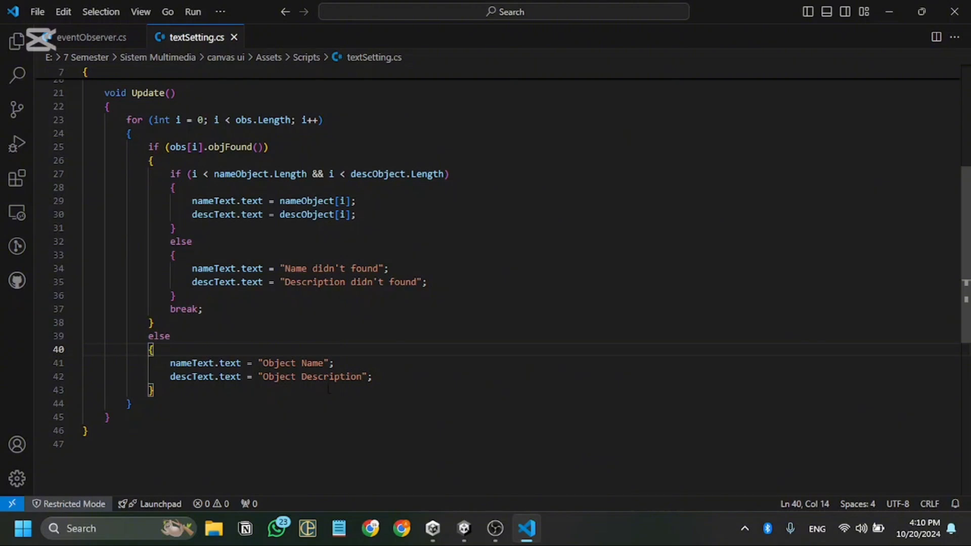
{"action": "scroll", "coordinate": [329, 389], "scroll_direction": "up", "scroll_amount": 7}
Switch to Unity and add three elements each to the Name Object, Desc Object and Obs lists of GameObject (1)'s Text Setting component
{"action": "key", "text": "alt+Tab"}
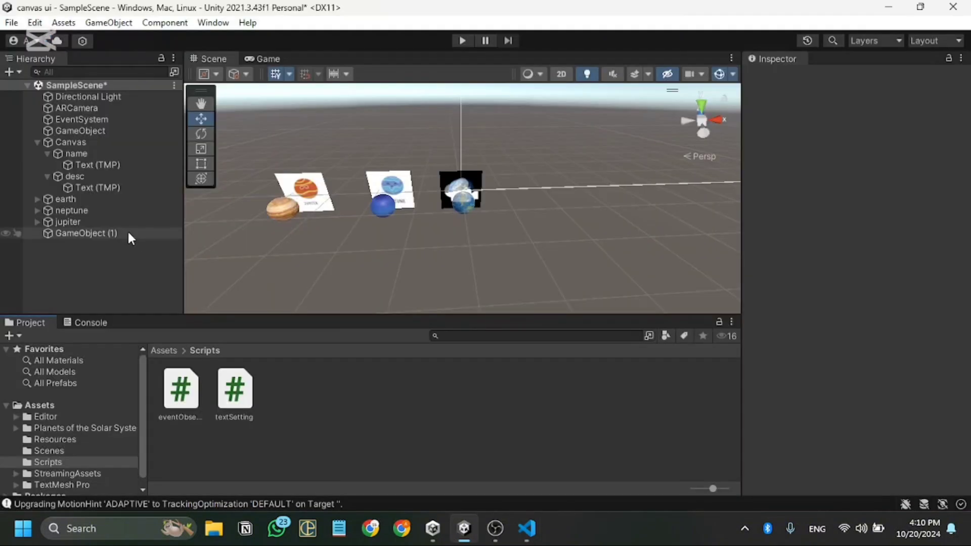
{"action": "left_click", "coordinate": [128, 233]}
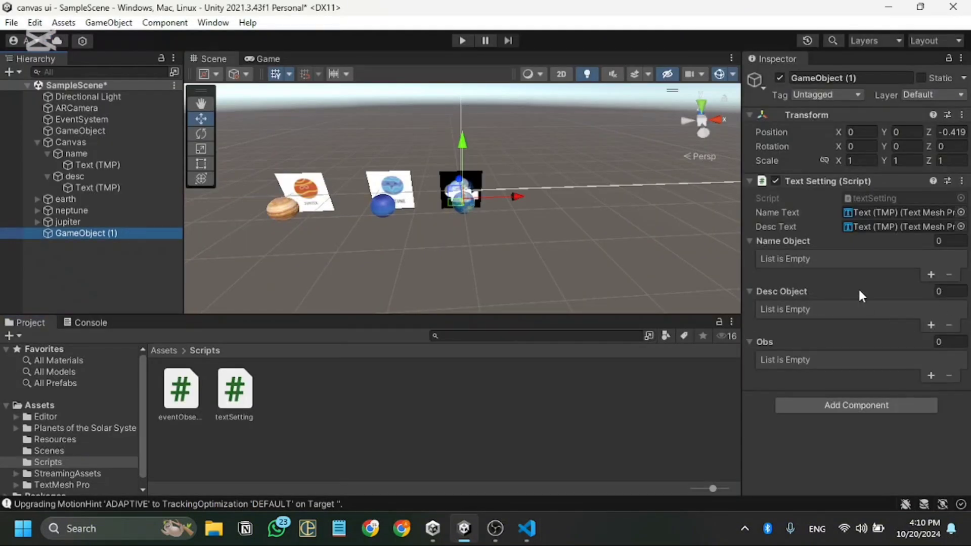
{"action": "left_click", "coordinate": [931, 274]}
{"action": "left_click", "coordinate": [931, 275]}
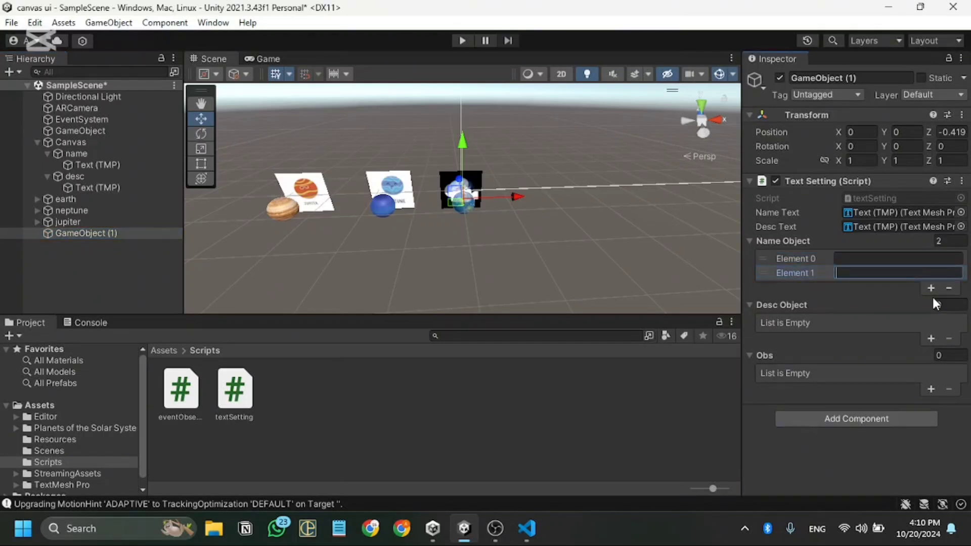
{"action": "left_click", "coordinate": [931, 289]}
{"action": "left_click", "coordinate": [931, 353]}
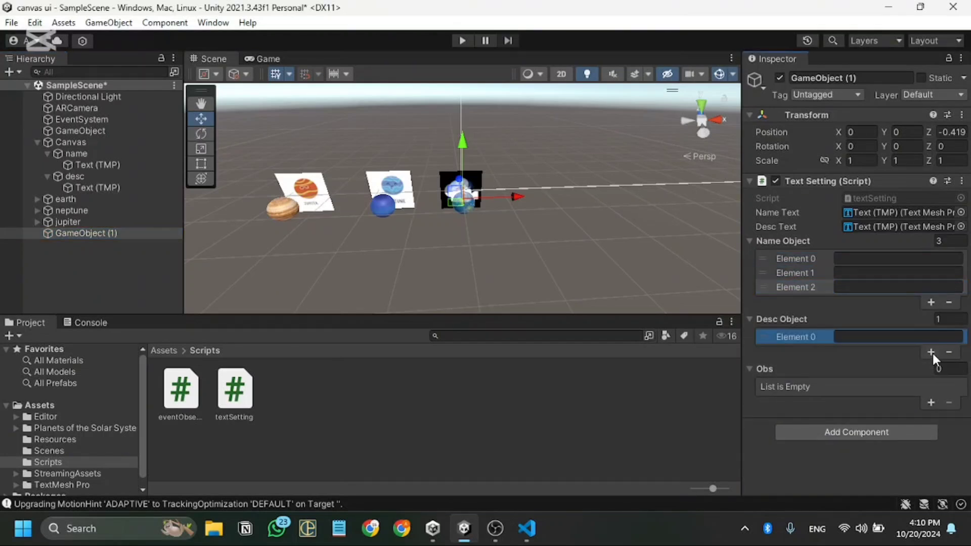
{"action": "left_click", "coordinate": [931, 352]}
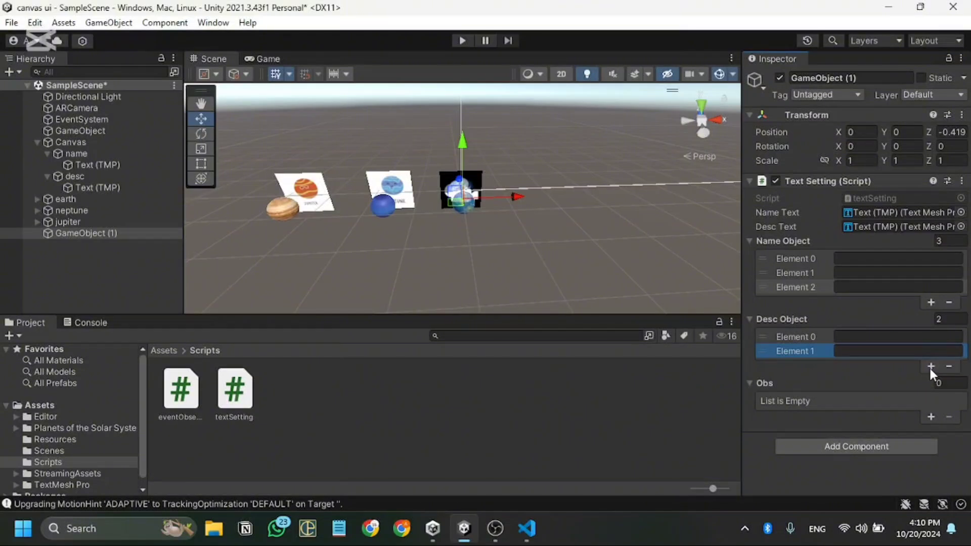
{"action": "left_click", "coordinate": [930, 366]}
{"action": "left_click", "coordinate": [931, 431]}
{"action": "left_click", "coordinate": [931, 431]}
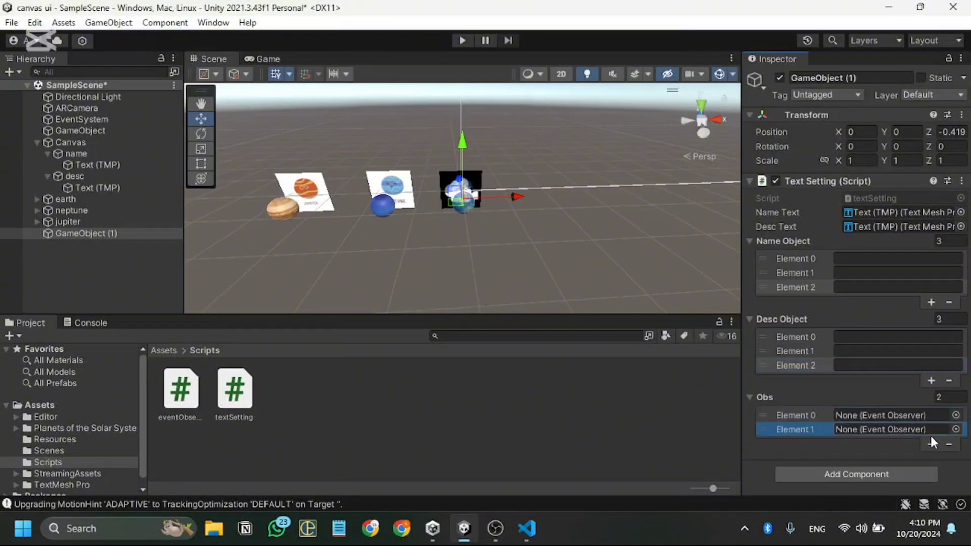
{"action": "left_click", "coordinate": [931, 444]}
Collapse the Canvas hierarchy and assign earth, neptune and jupiter to Obs Elements 0, 1 and 2 of GameObject (1)'s Text Setting component
{"action": "scroll", "coordinate": [814, 370], "scroll_direction": "down", "scroll_amount": 1}
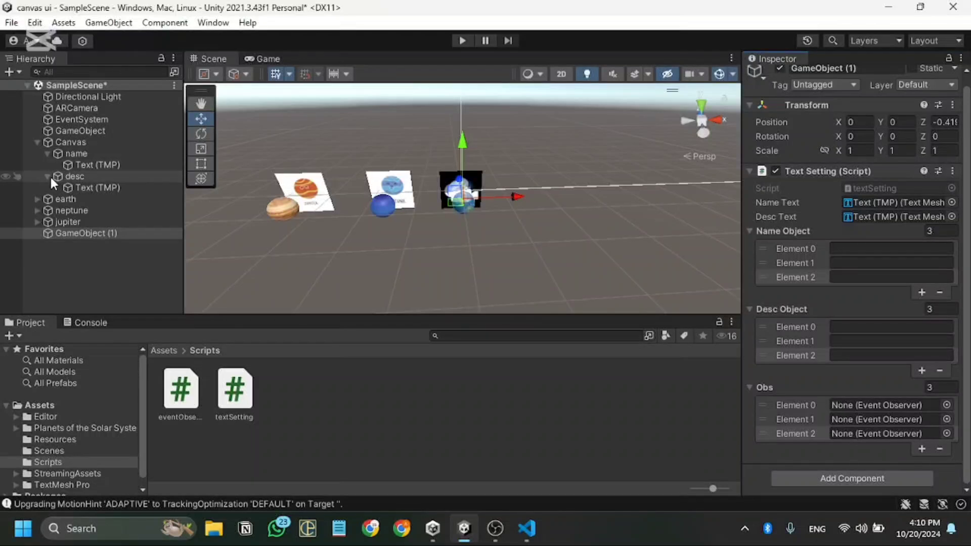
{"action": "left_click", "coordinate": [47, 154]}
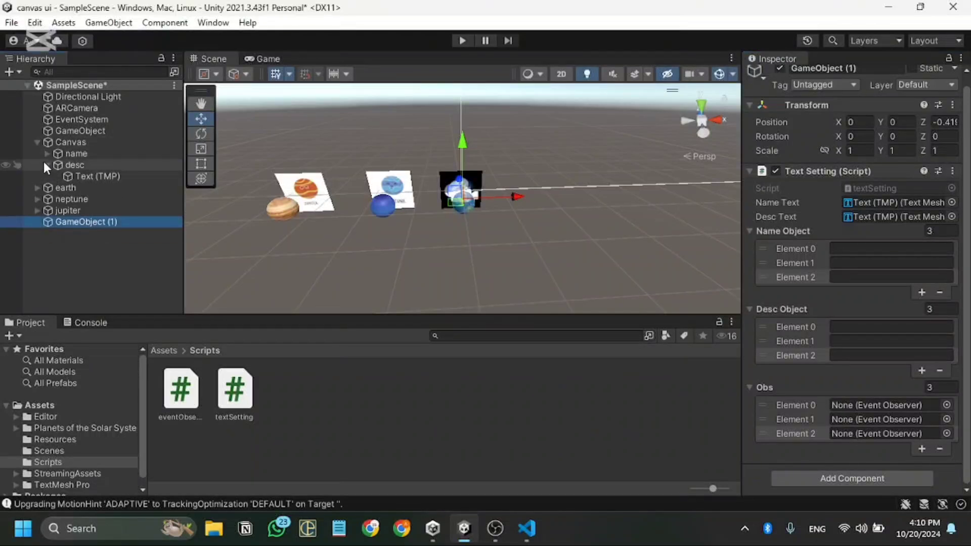
{"action": "left_click", "coordinate": [46, 164]}
{"action": "left_click", "coordinate": [38, 143]}
{"action": "left_click", "coordinate": [76, 154]}
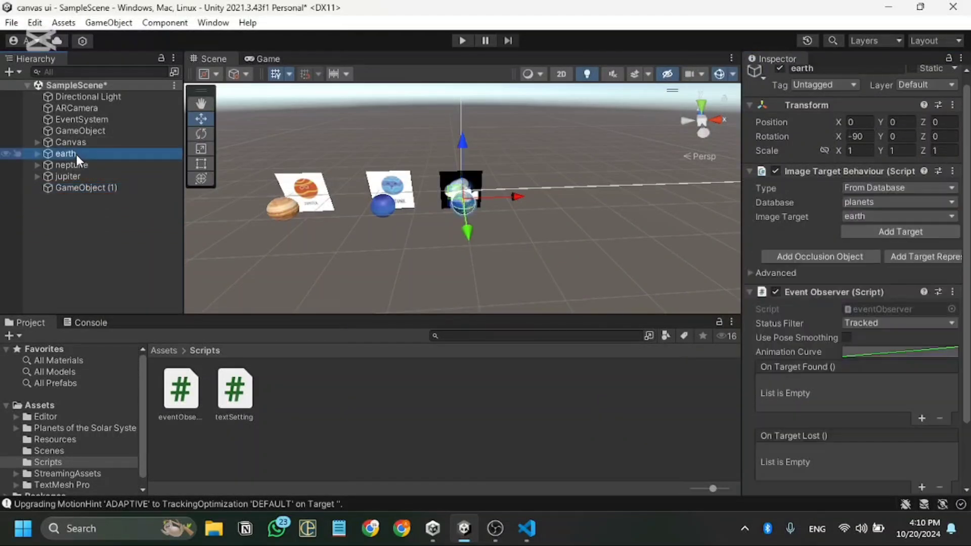
{"action": "left_click", "coordinate": [108, 183]}
{"action": "left_click_drag", "start_coordinate": [78, 153], "coordinate": [867, 406]}
{"action": "left_click_drag", "start_coordinate": [88, 163], "coordinate": [875, 418]}
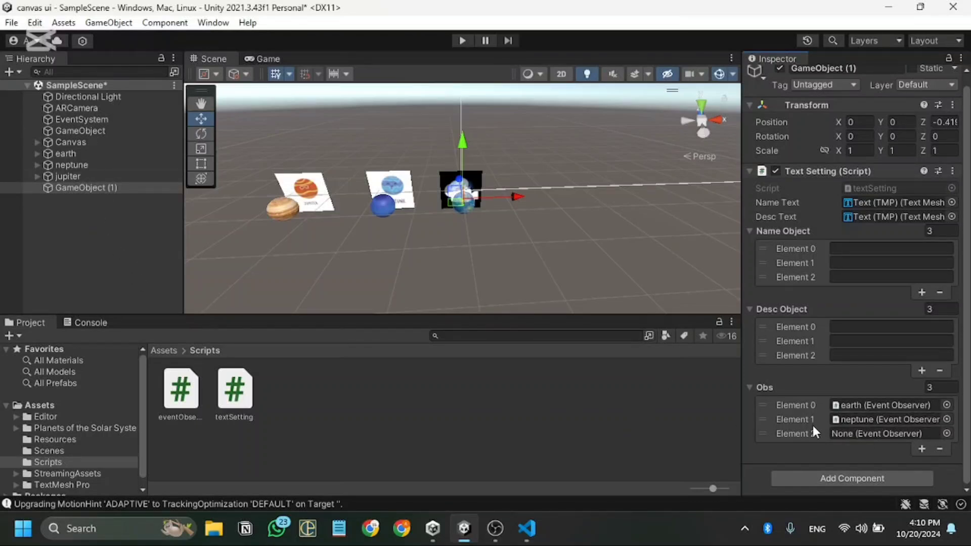
{"action": "left_click_drag", "start_coordinate": [77, 177], "coordinate": [861, 430]}
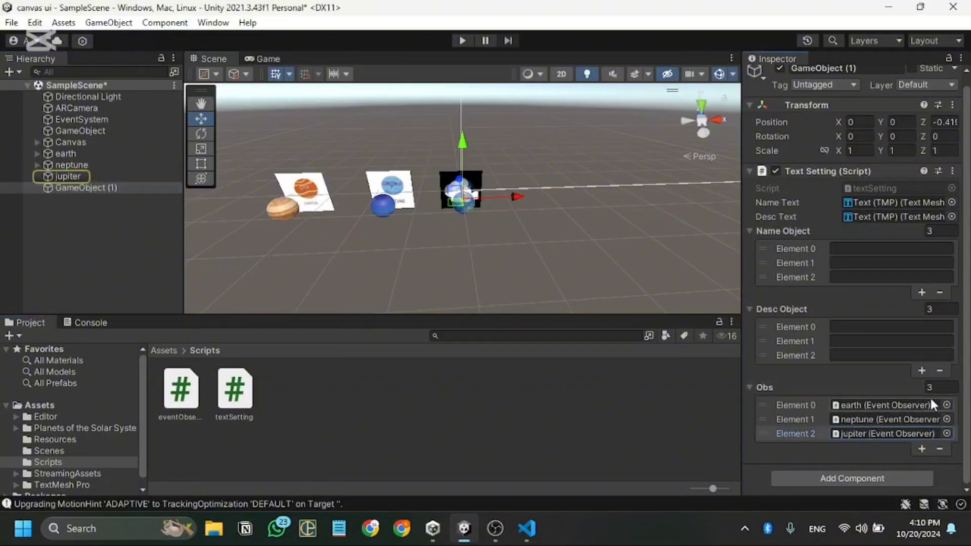
Set Name Object Elements 0, 1 and 2 of GameObject (1) to earth, neptune and jupiter
{"action": "left_click", "coordinate": [851, 258]}
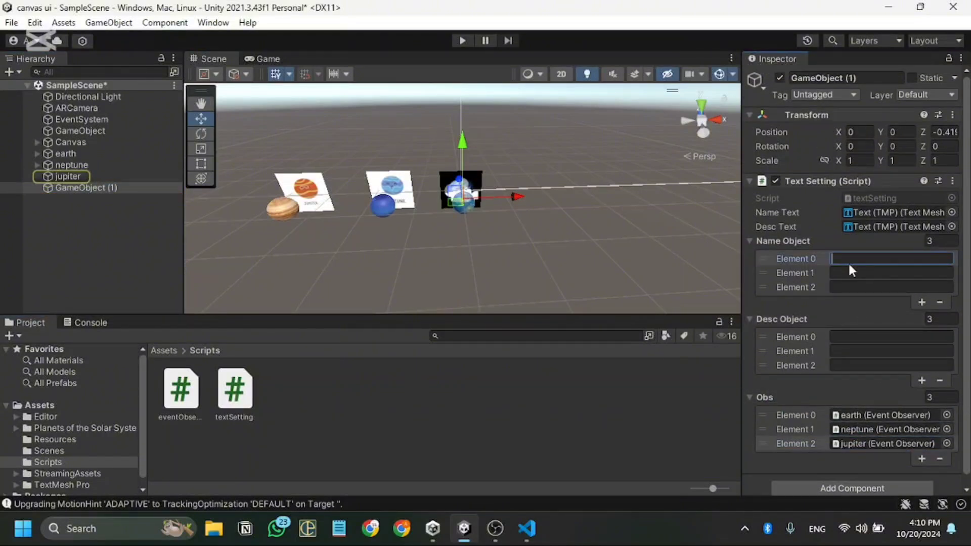
{"action": "type", "text": "e"}
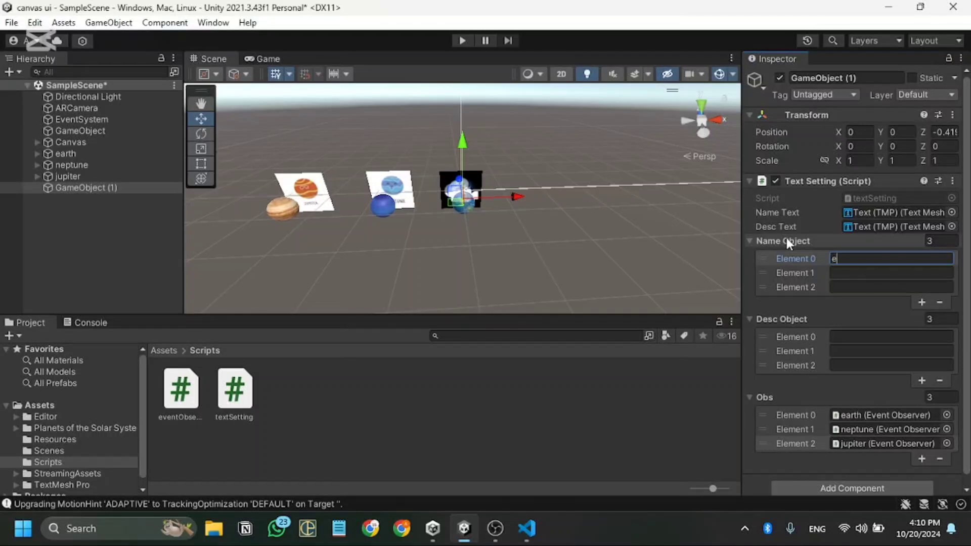
{"action": "type", "text": "arth"}
{"action": "key", "text": "Tab"}
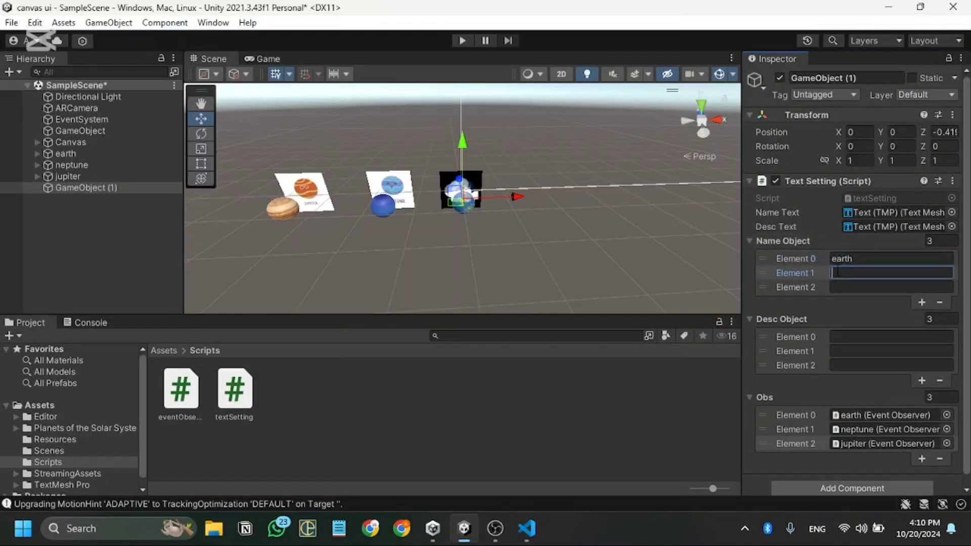
{"action": "type", "text": "neptune"}
{"action": "left_click", "coordinate": [866, 288]}
{"action": "type", "text": "jupiter"}
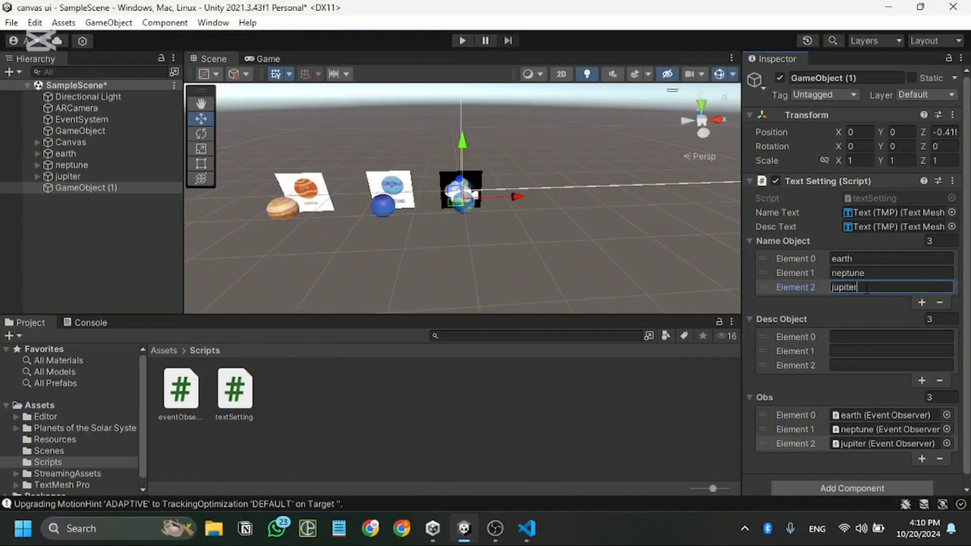
{"action": "left_click", "coordinate": [861, 337]}
{"action": "left_click", "coordinate": [862, 351]}
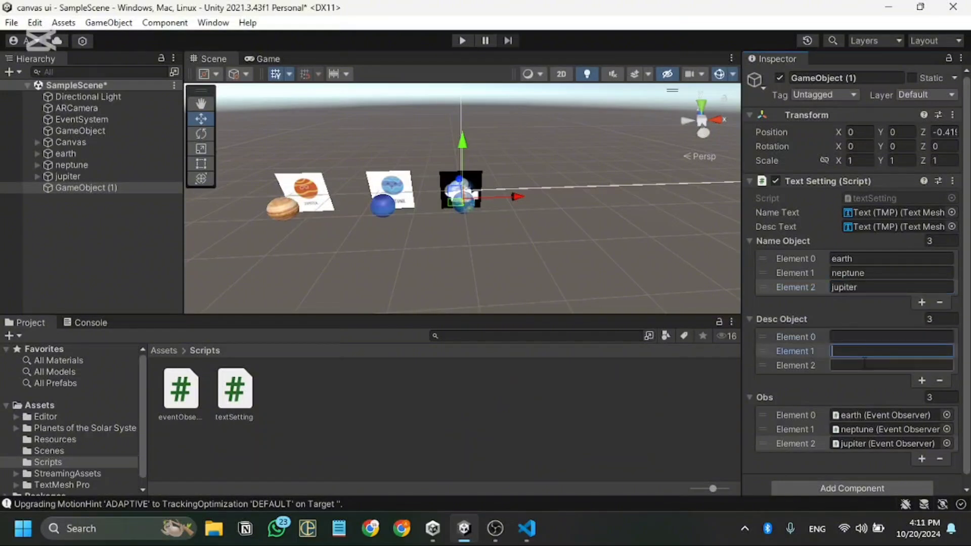
{"action": "left_click", "coordinate": [865, 362]}
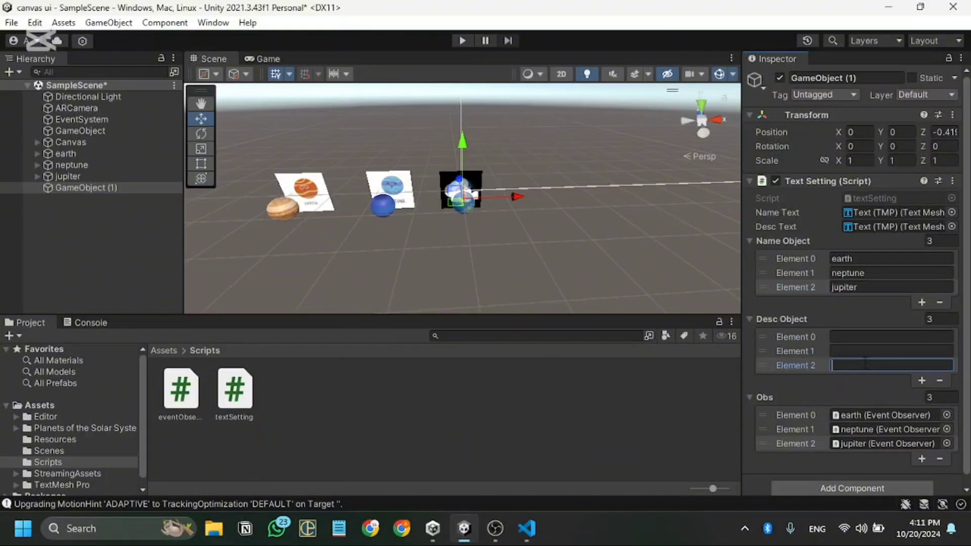
Delete GameObject (1) from the scene and review the Text Setting lists of the original GameObject
{"action": "right_click", "coordinate": [127, 186]}
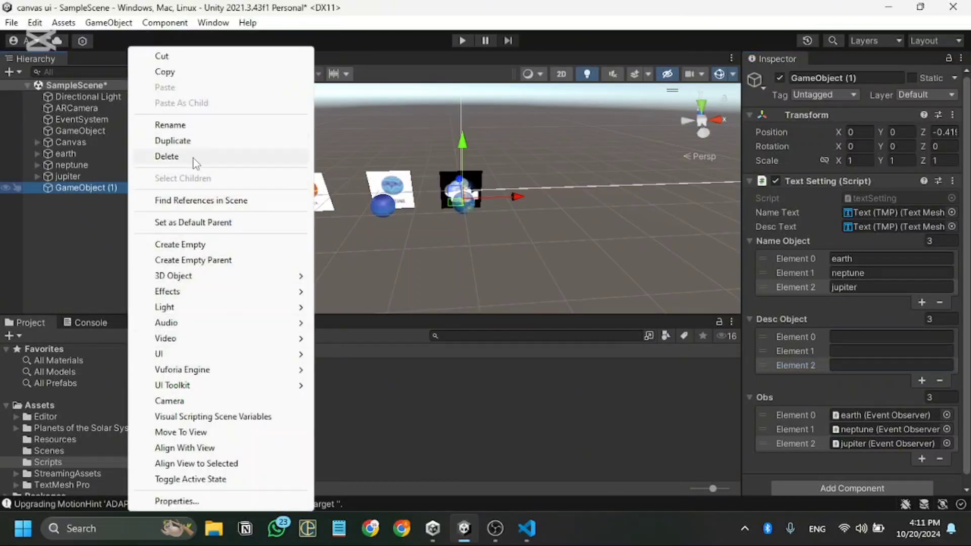
{"action": "left_click", "coordinate": [192, 157]}
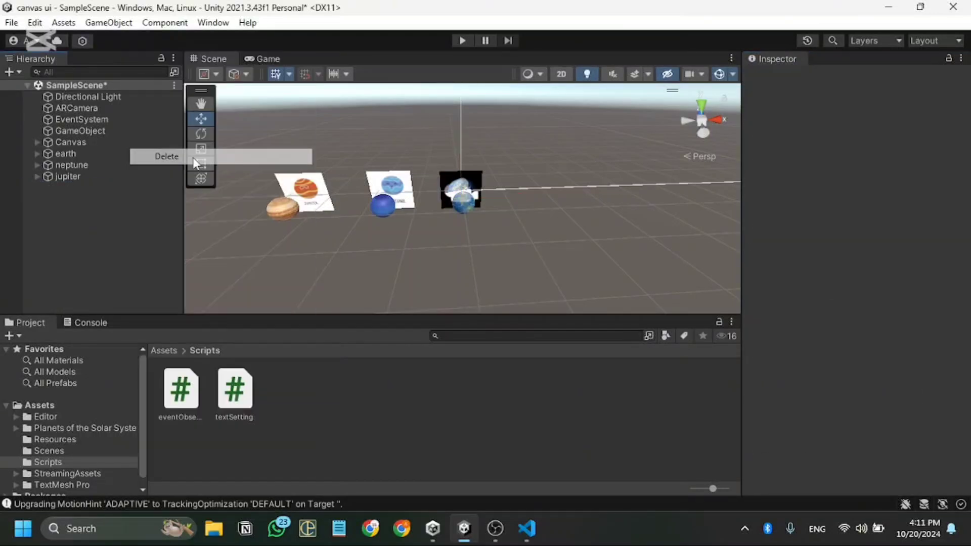
{"action": "left_click", "coordinate": [115, 131]}
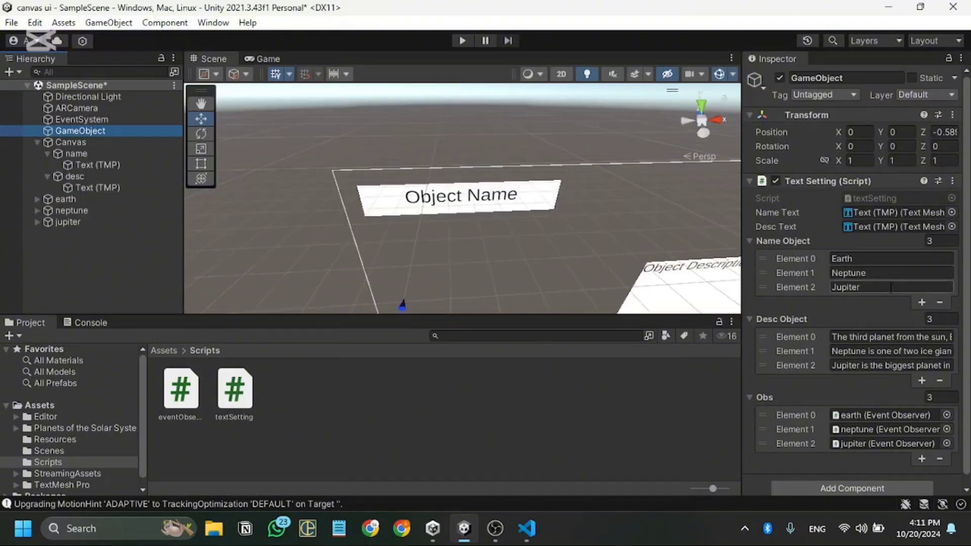
{"action": "scroll", "coordinate": [882, 304], "scroll_direction": "down", "scroll_amount": 1}
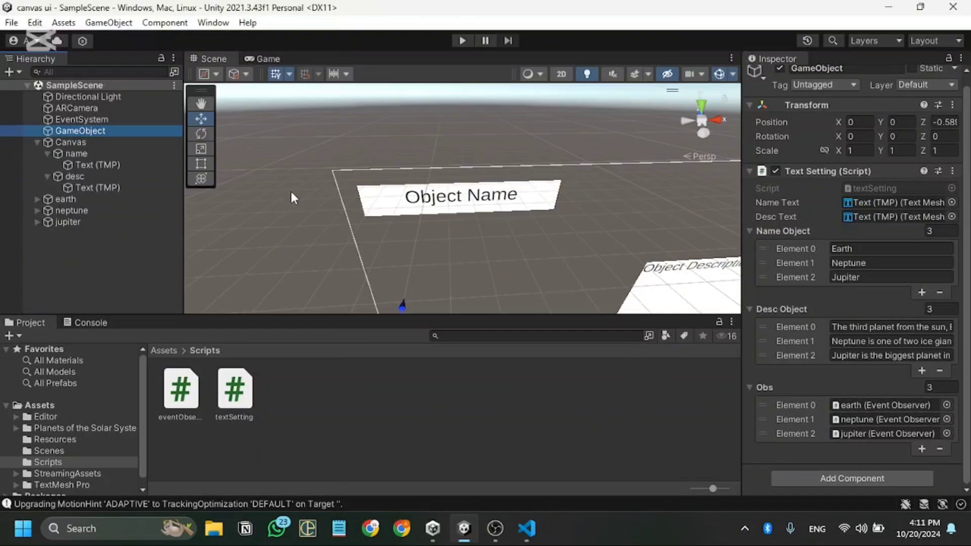
Collapse the name and desc objects and the whole Canvas branch in the scene hierarchy
{"action": "left_click", "coordinate": [46, 153]}
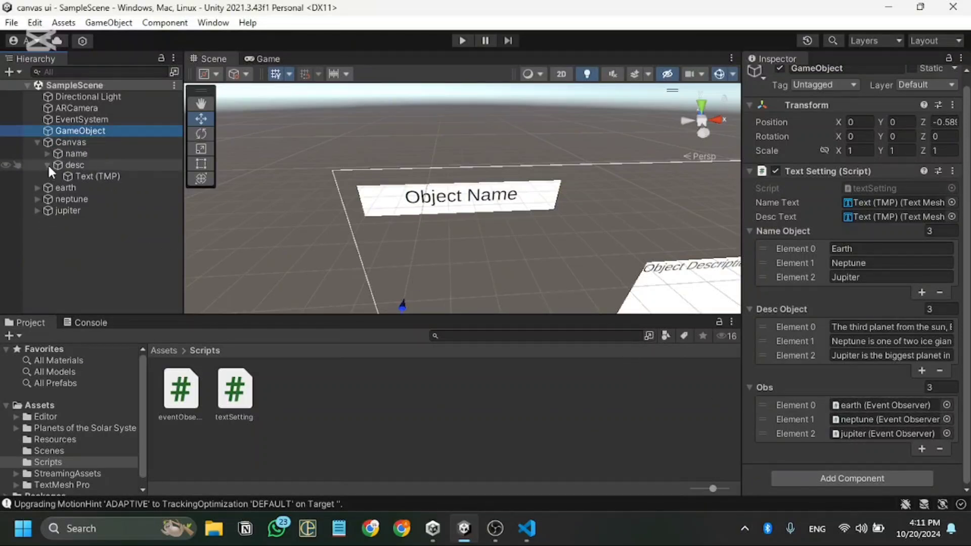
{"action": "left_click", "coordinate": [47, 165]}
{"action": "left_click", "coordinate": [38, 142]}
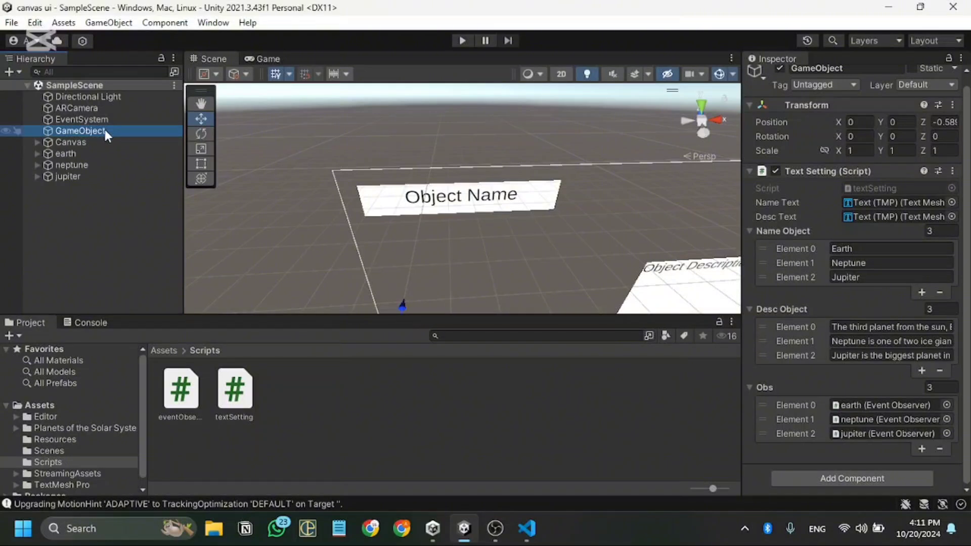
Select earth, neptune and jupiter together to review their shared Image Target Behaviour and Event Observer components, and clear the selection
{"action": "left_click", "coordinate": [86, 152]}
{"action": "left_click", "coordinate": [80, 175], "text": "shift"}
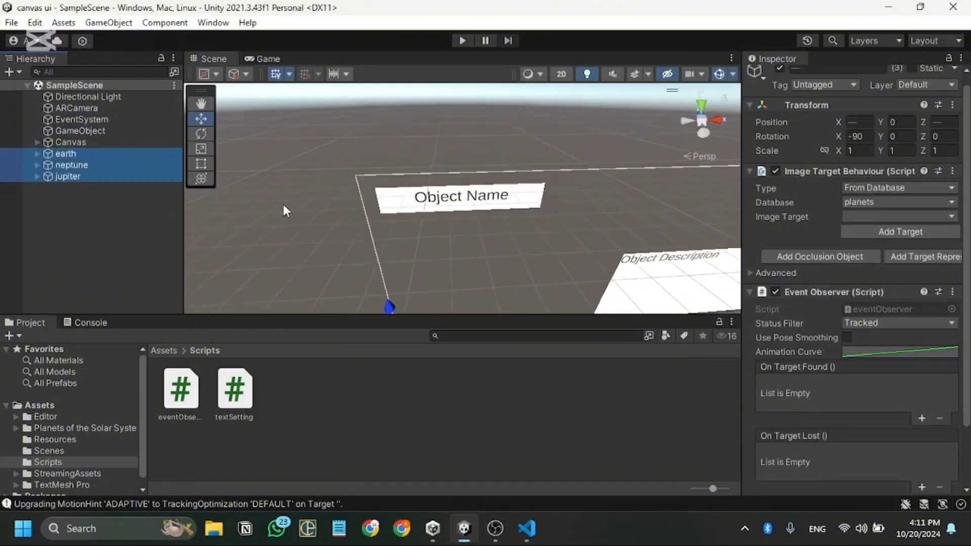
{"action": "scroll", "coordinate": [283, 205], "scroll_direction": "down", "scroll_amount": 2}
{"action": "left_click_drag", "start_coordinate": [335, 251], "coordinate": [228, 202], "text": "alt"}
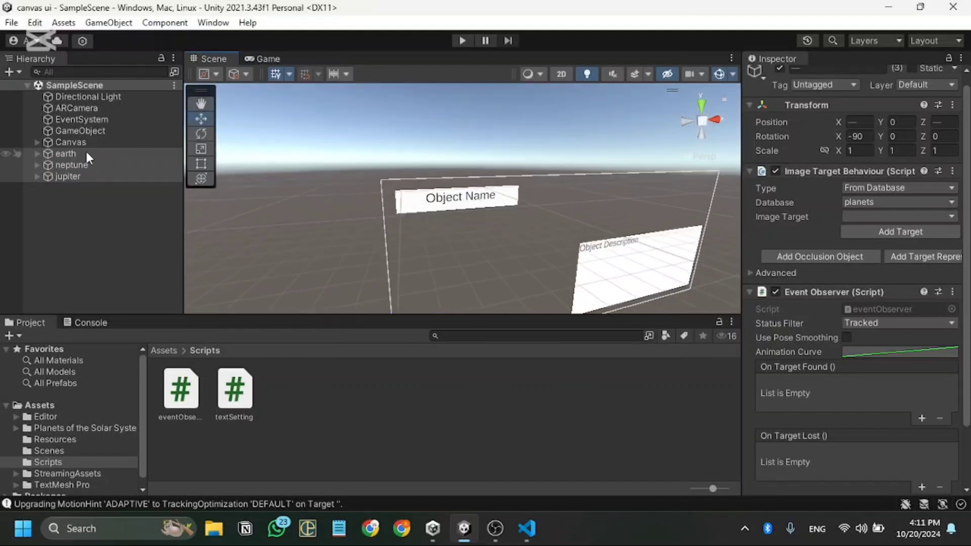
{"action": "left_click", "coordinate": [107, 210]}
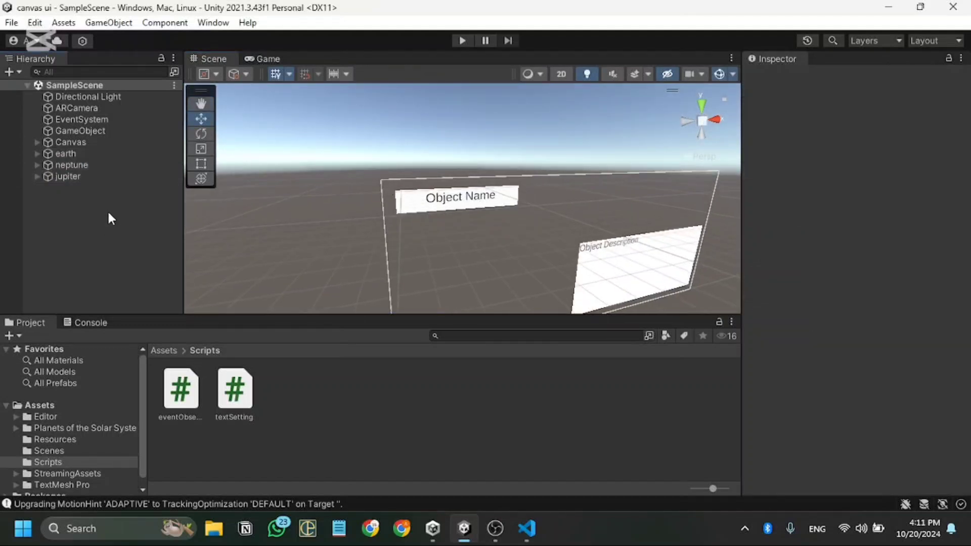
Review the eventObserver and textSetting script assets and look over the canvas layout in the scene
{"action": "left_click", "coordinate": [190, 400]}
{"action": "left_click", "coordinate": [234, 392]}
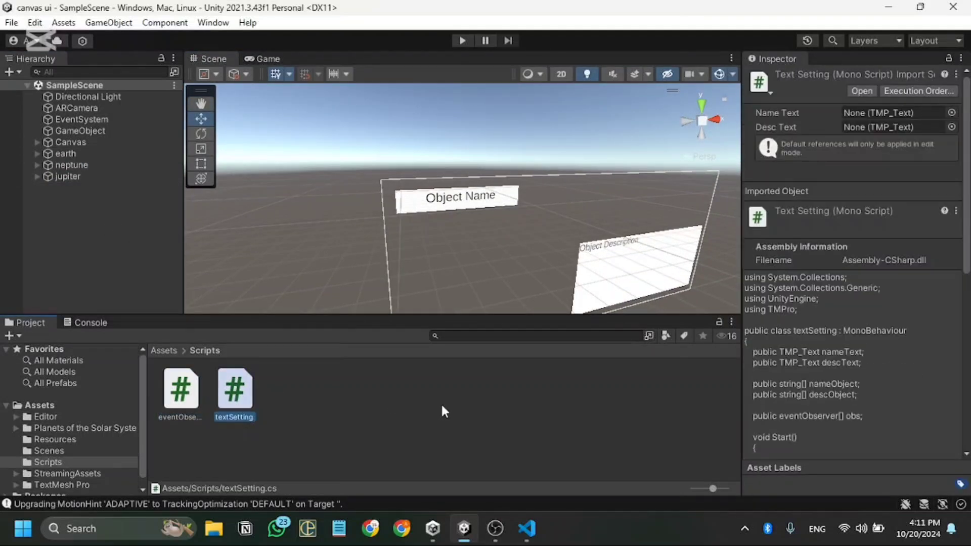
{"action": "scroll", "coordinate": [607, 243], "scroll_direction": "down", "scroll_amount": 2}
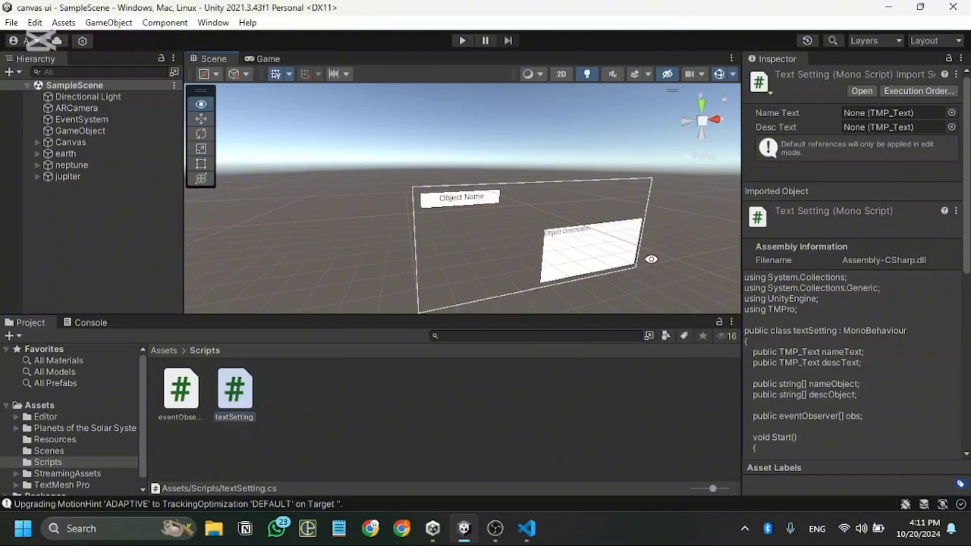
{"action": "left_click_drag", "start_coordinate": [651, 259], "coordinate": [577, 207], "text": "alt"}
{"action": "scroll", "coordinate": [657, 238], "scroll_direction": "down", "scroll_amount": 2}
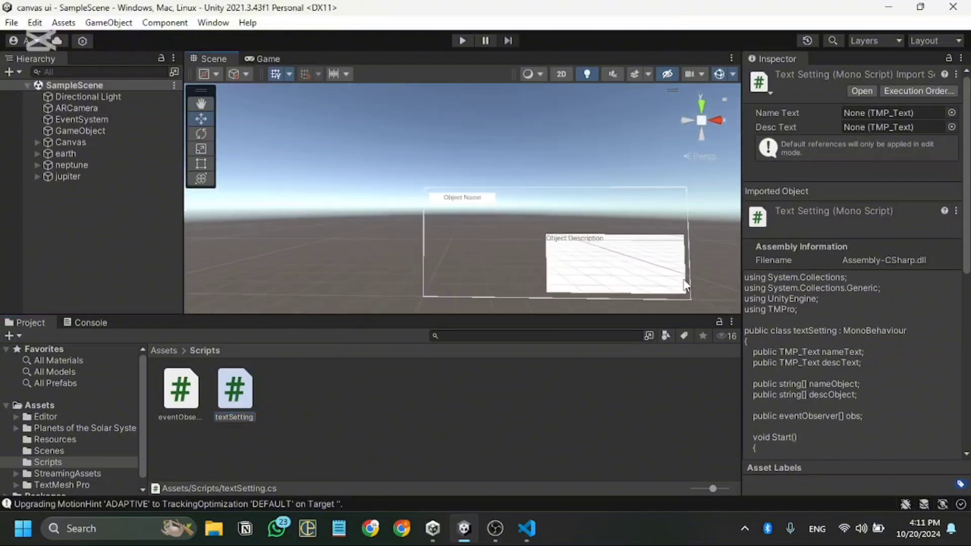
{"action": "scroll", "coordinate": [686, 286], "scroll_direction": "up", "scroll_amount": 1}
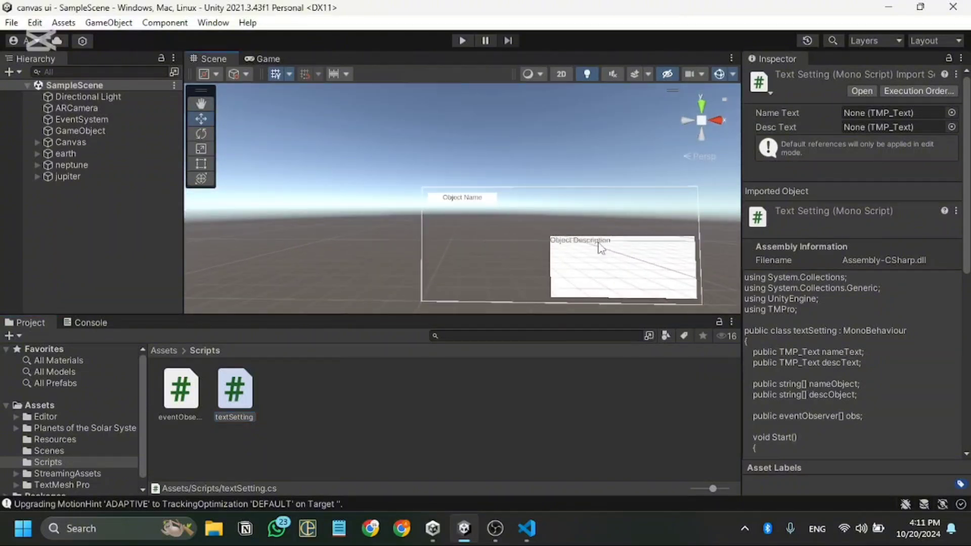
Inspect the Directional Light, ARCamera, EventSystem, GameObject and Canvas, and view the canvas straight on with nothing selected
{"action": "left_click", "coordinate": [105, 99]}
{"action": "double_click", "coordinate": [106, 108]}
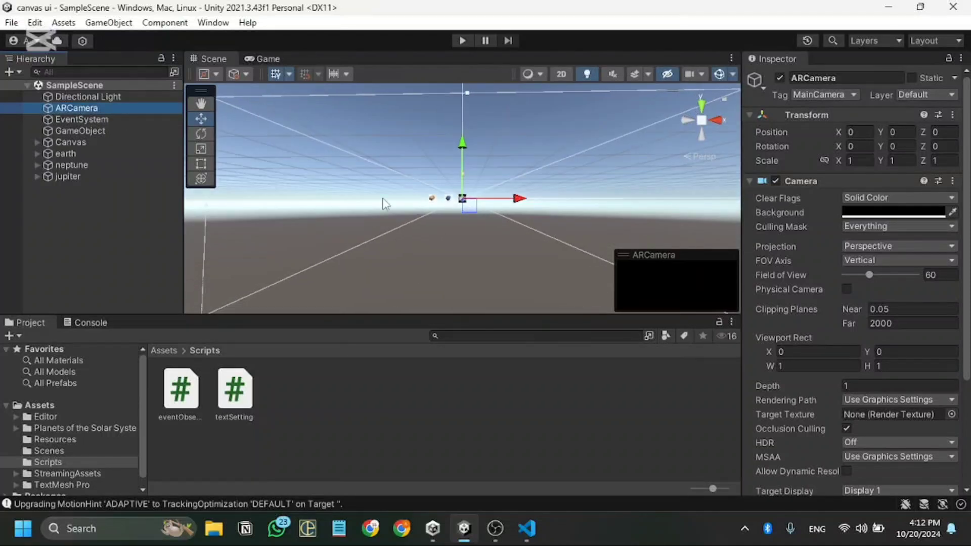
{"action": "left_click", "coordinate": [96, 120]}
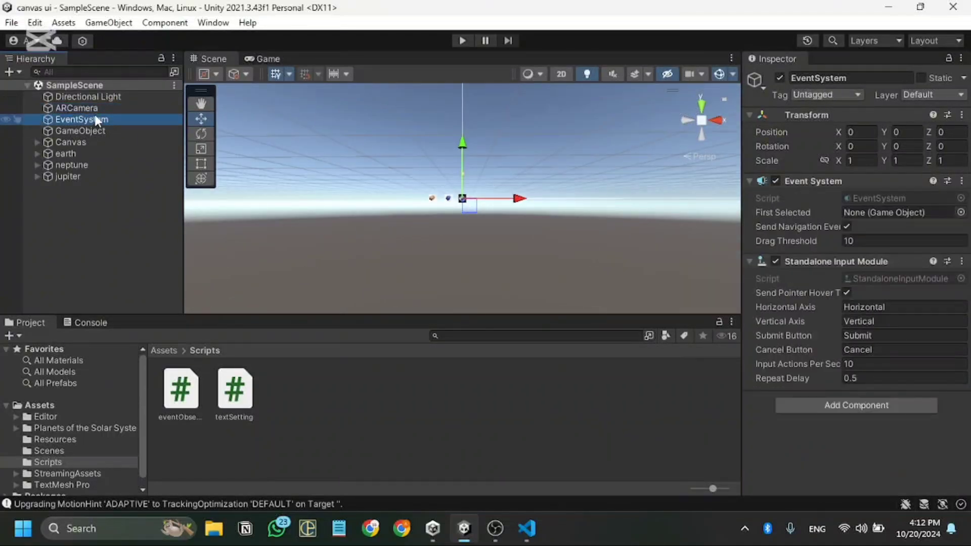
{"action": "left_click", "coordinate": [89, 131]}
{"action": "left_click", "coordinate": [69, 144]}
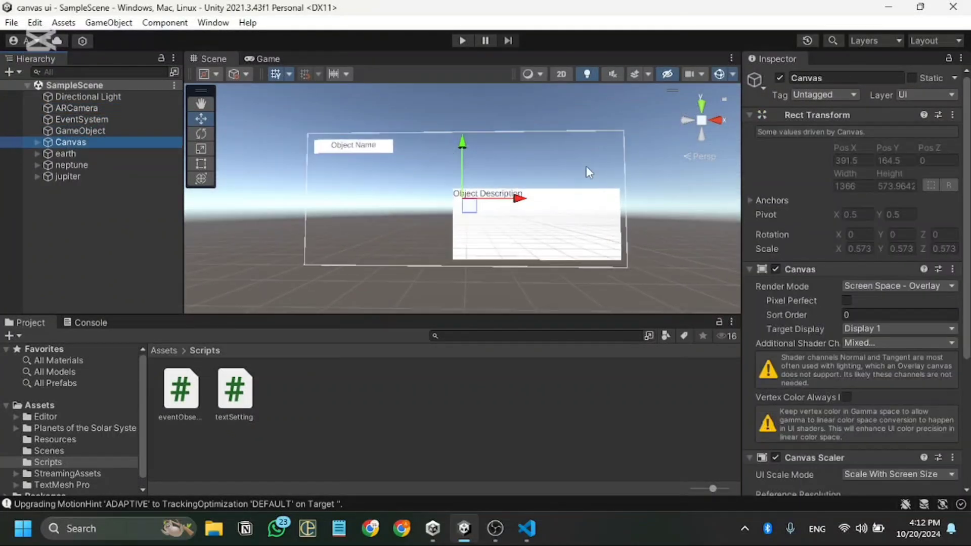
{"action": "left_click", "coordinate": [687, 121]}
{"action": "left_click", "coordinate": [720, 120]}
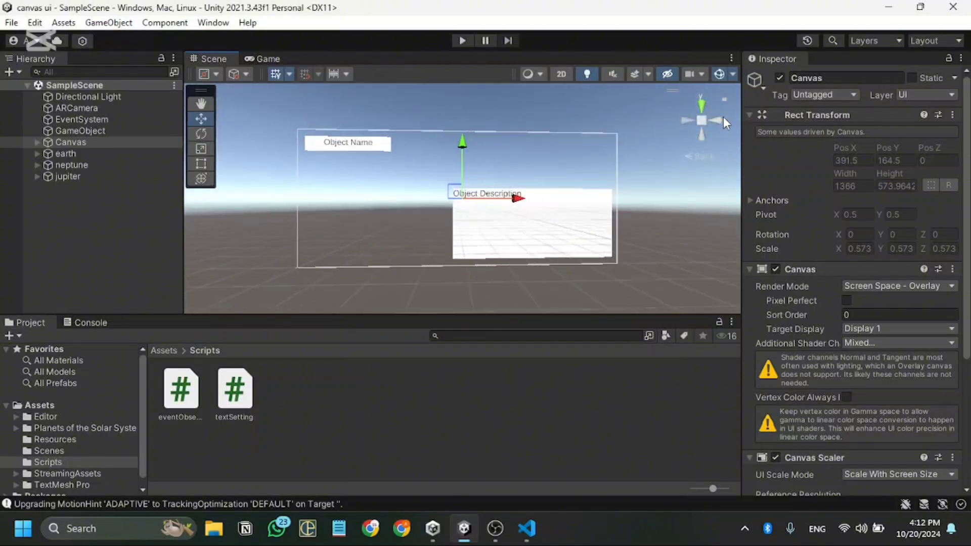
{"action": "left_click", "coordinate": [684, 243]}
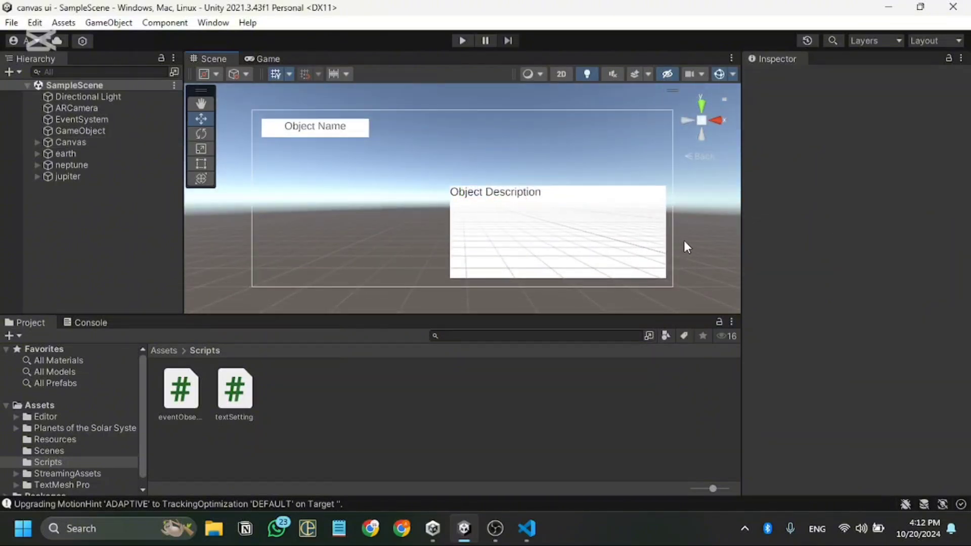
Run the scene in Play mode to test the name and description text on a tracked planet target, and stop it
{"action": "left_click", "coordinate": [464, 41]}
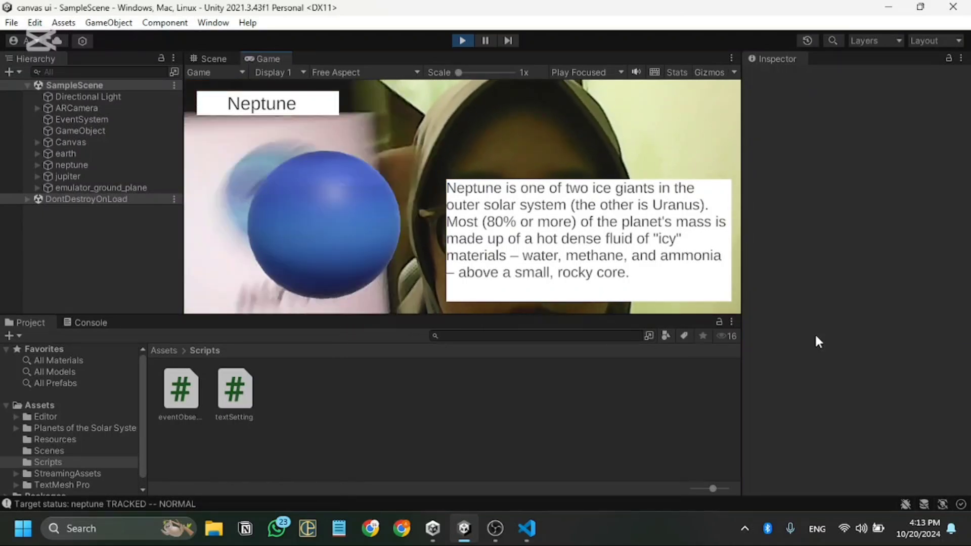
{"action": "key", "text": "ctrl+p"}
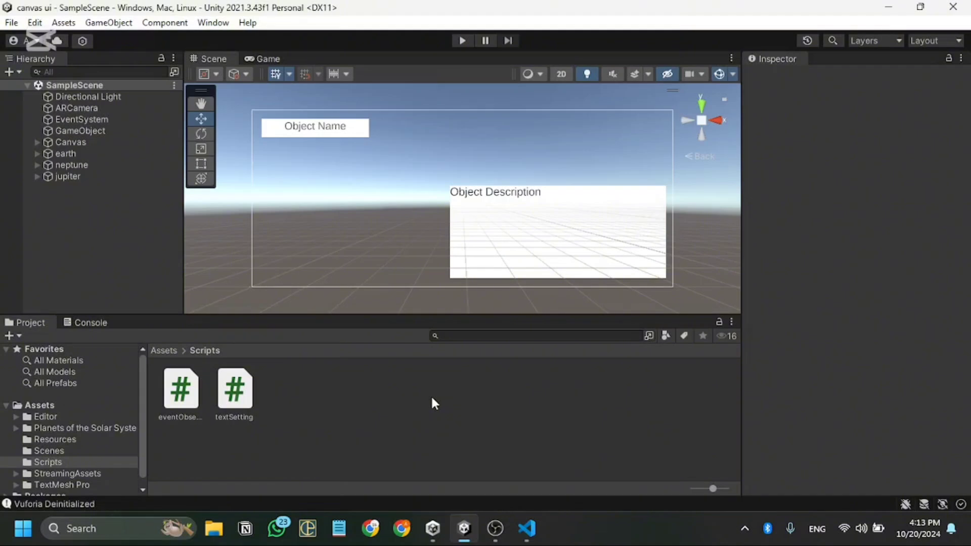